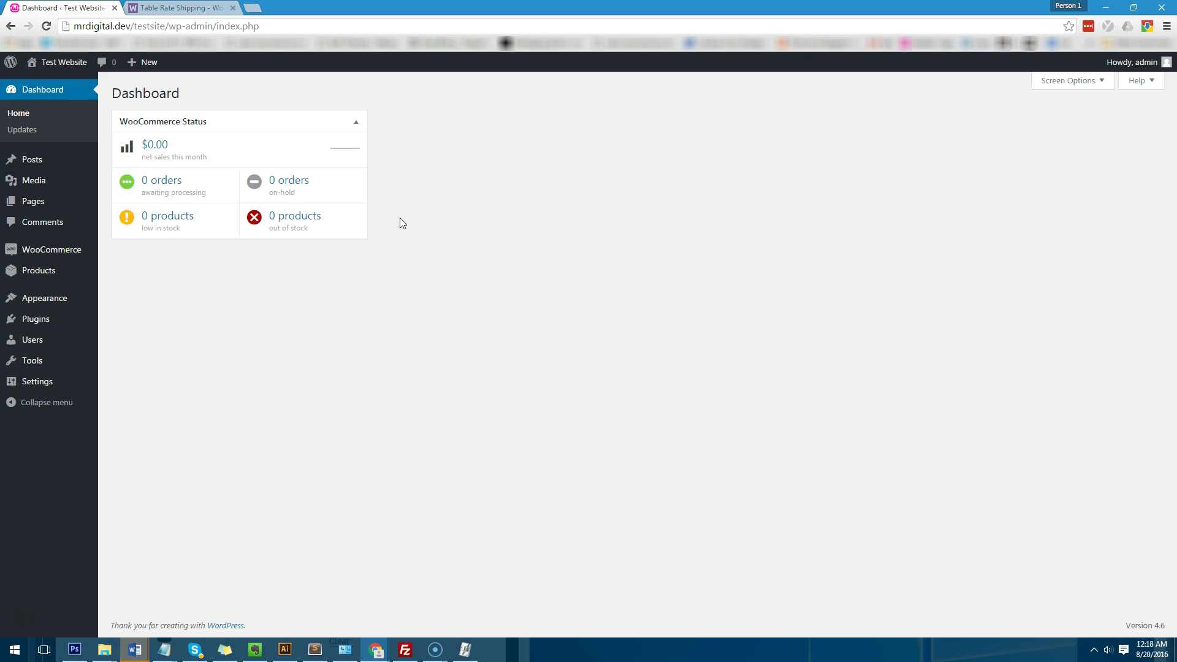
Step: Read the woocommerce.com Table Rate Shipping product page, then close that tab
{"action": "left_click", "coordinate": [662, 147]}
{"action": "key", "text": "ctrl+Tab"}
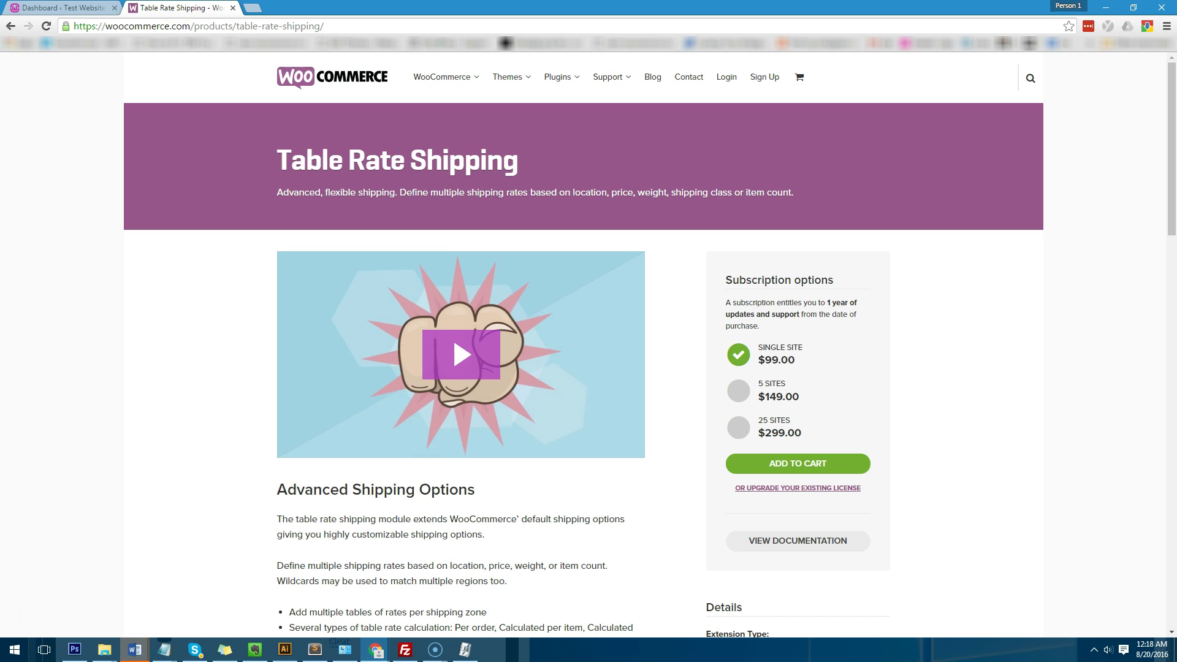
{"action": "left_click", "coordinate": [179, 6]}
{"action": "left_click", "coordinate": [233, 8]}
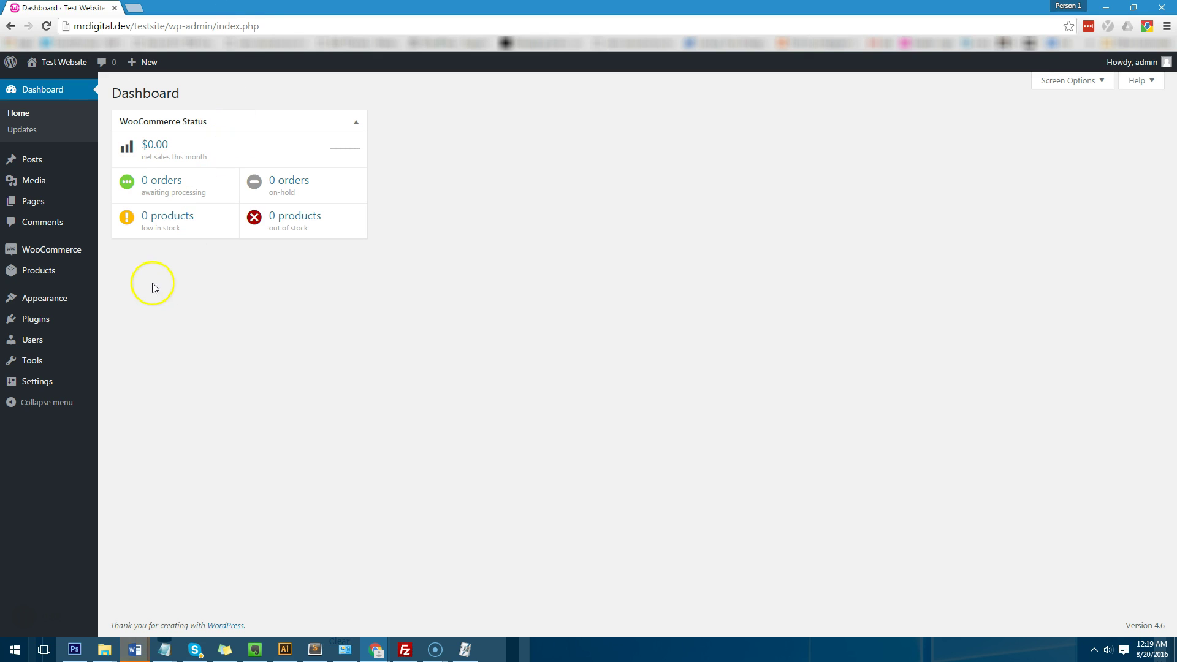
Step: Confirm Table Rate Shipping is among the installed plugins, then show WooCommerce's Shipping Zones settings
{"action": "mouse_move", "coordinate": [62, 264]}
{"action": "left_click", "coordinate": [151, 302]}
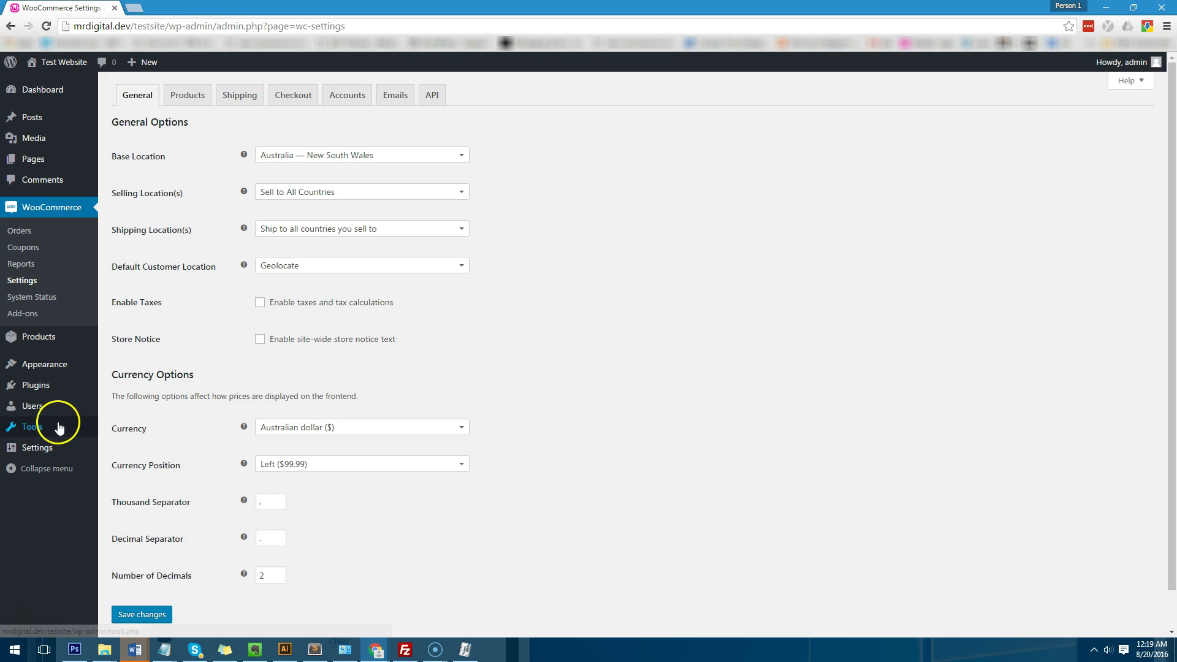
{"action": "left_click", "coordinate": [68, 397]}
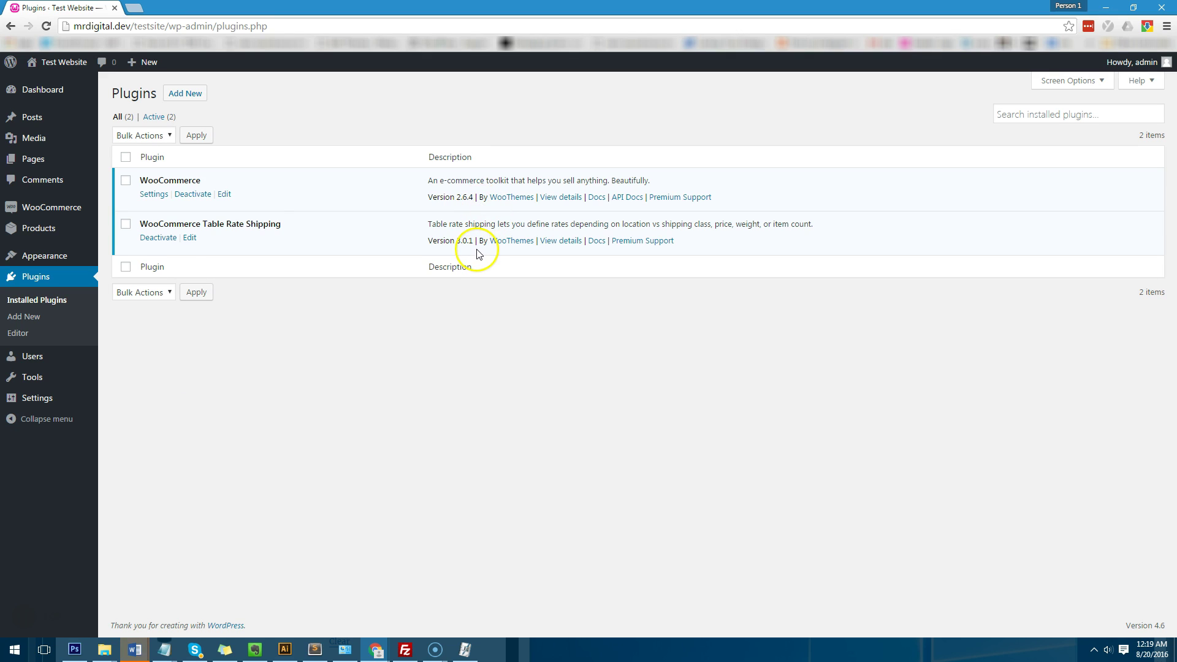
{"action": "mouse_move", "coordinate": [61, 209]}
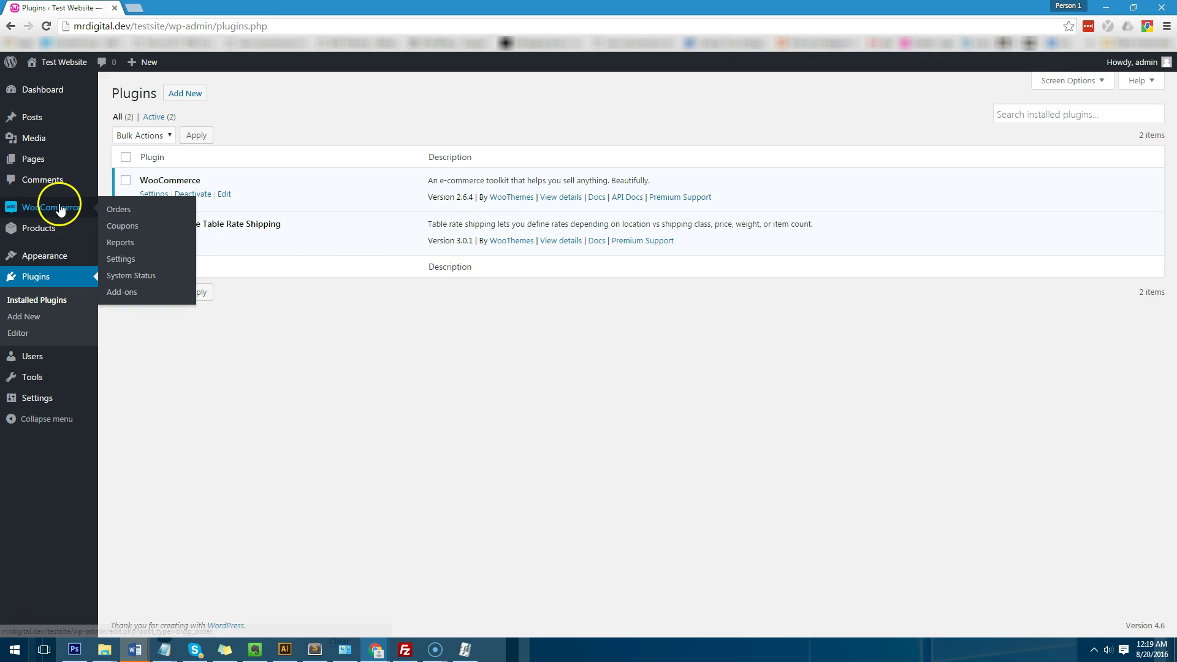
{"action": "left_click", "coordinate": [119, 260]}
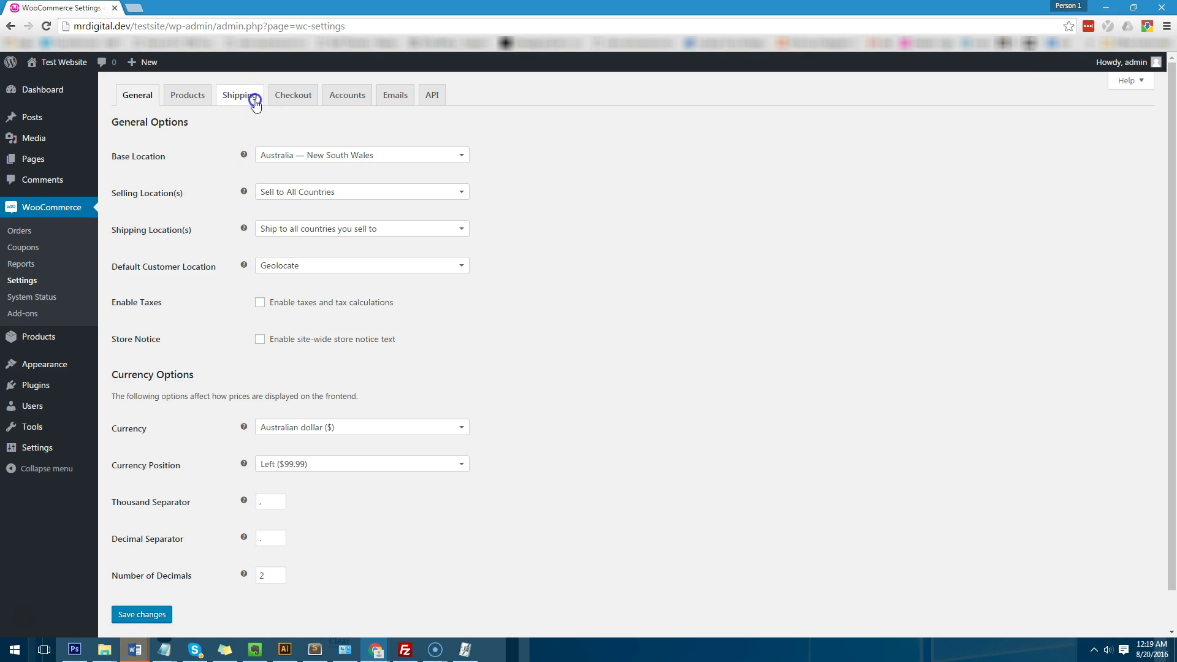
{"action": "left_click", "coordinate": [255, 101]}
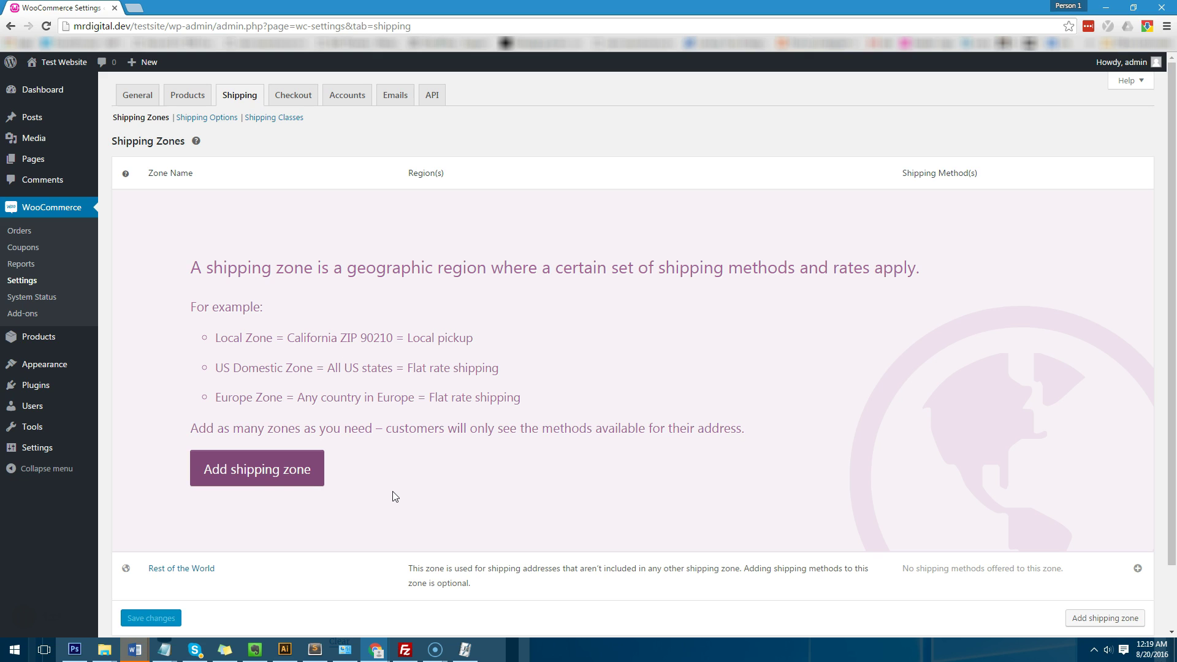
Step: Add a shipping zone named NSW with the region New South Wales, Australia
{"action": "scroll", "coordinate": [349, 501], "scroll_direction": "down", "scroll_amount": 1}
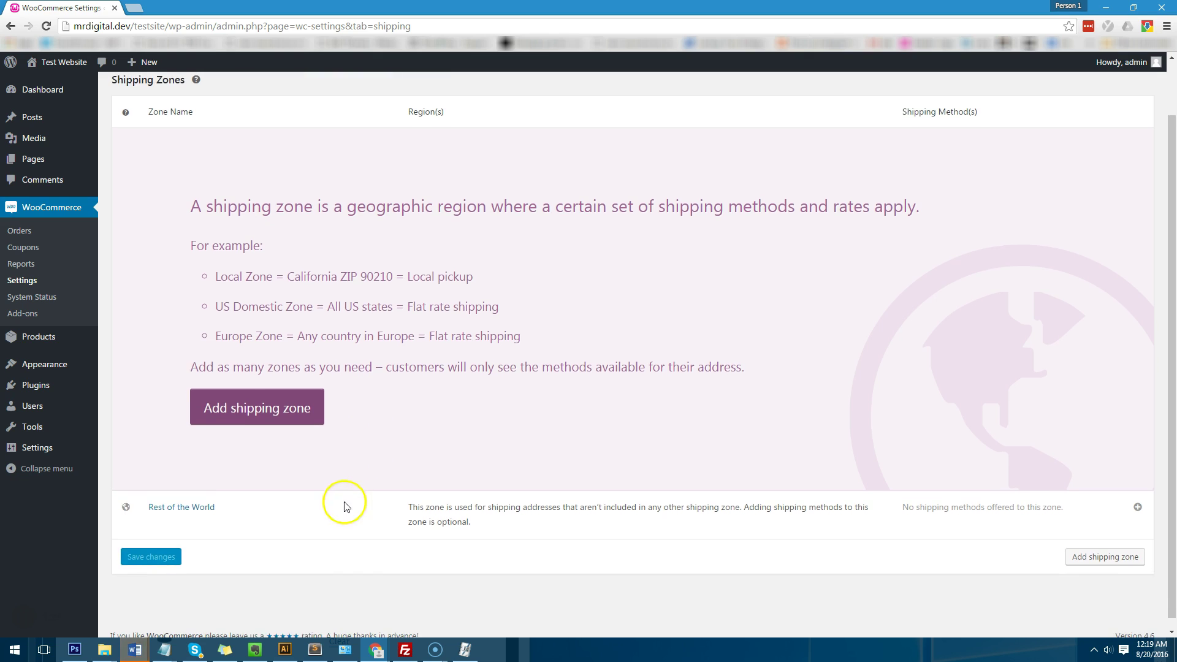
{"action": "left_click", "coordinate": [251, 417]}
{"action": "left_click", "coordinate": [247, 212]}
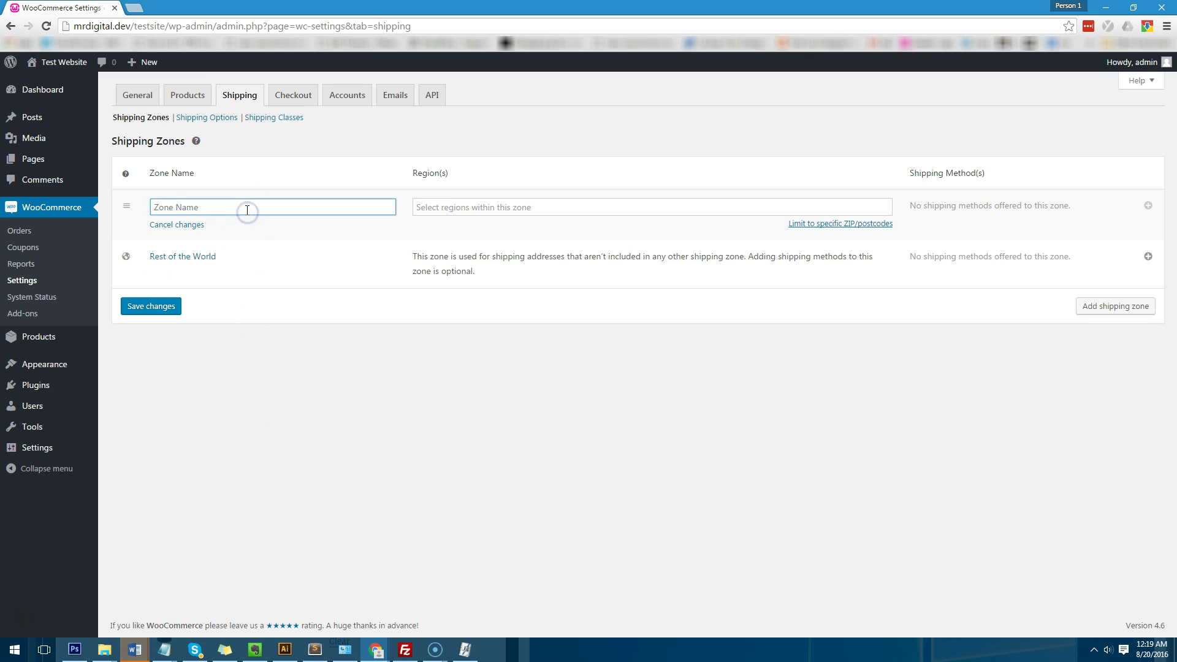
{"action": "type", "text": "NSW"}
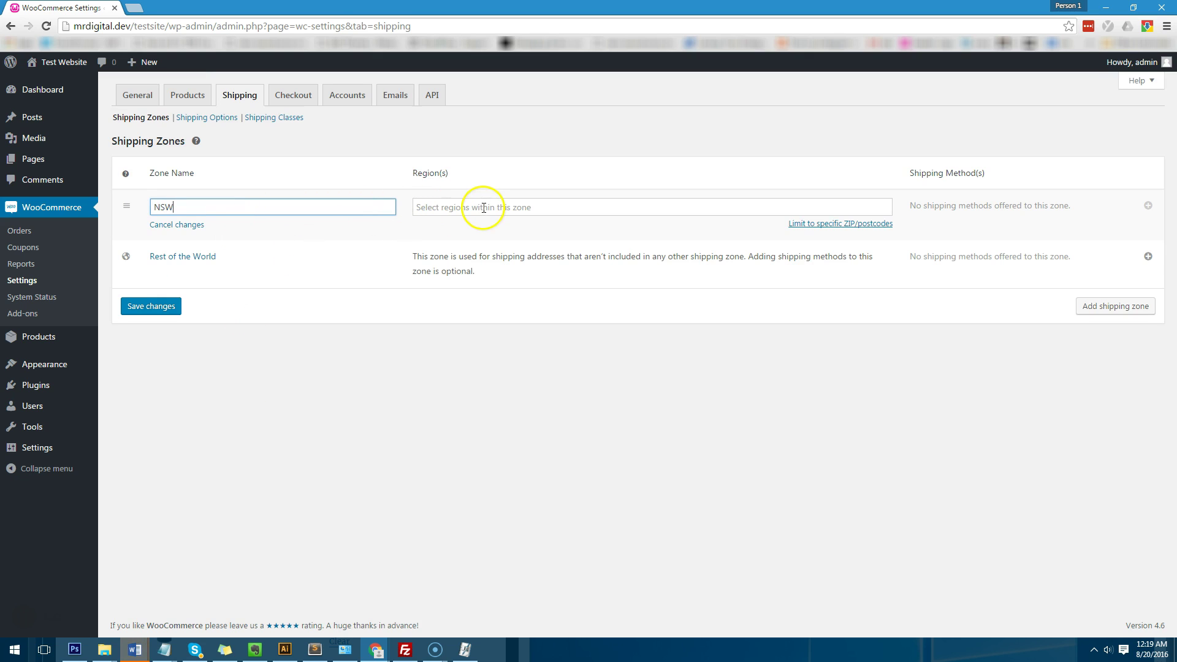
{"action": "left_click", "coordinate": [484, 207]}
{"action": "type", "text": "Australia"}
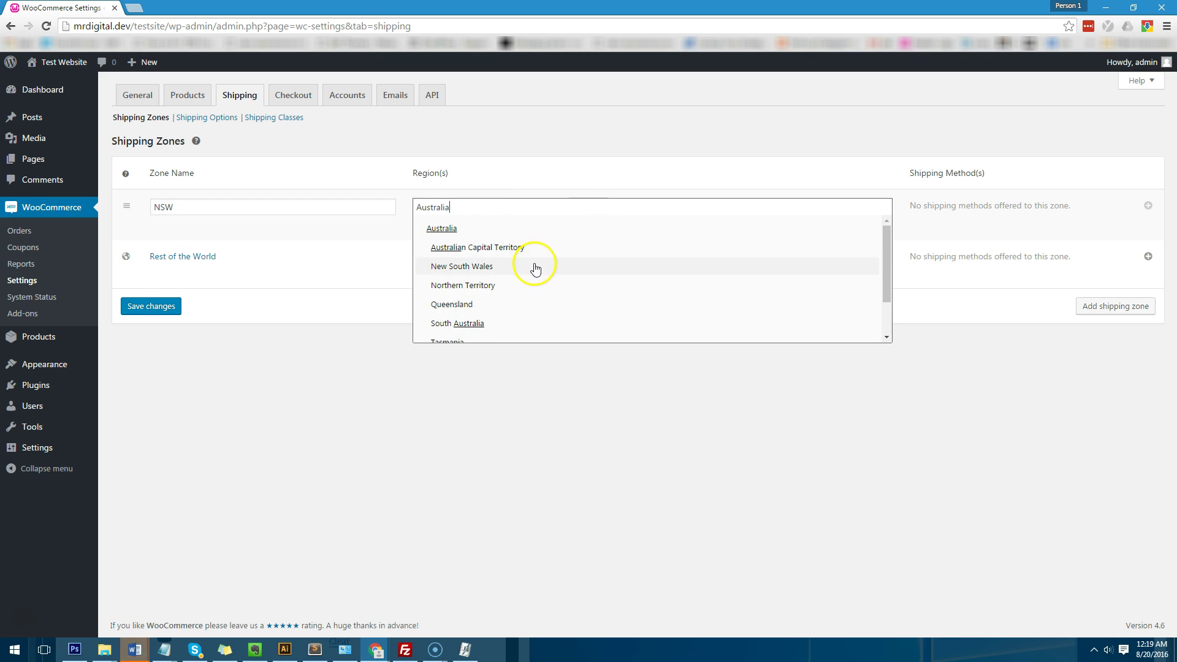
{"action": "left_click", "coordinate": [533, 266]}
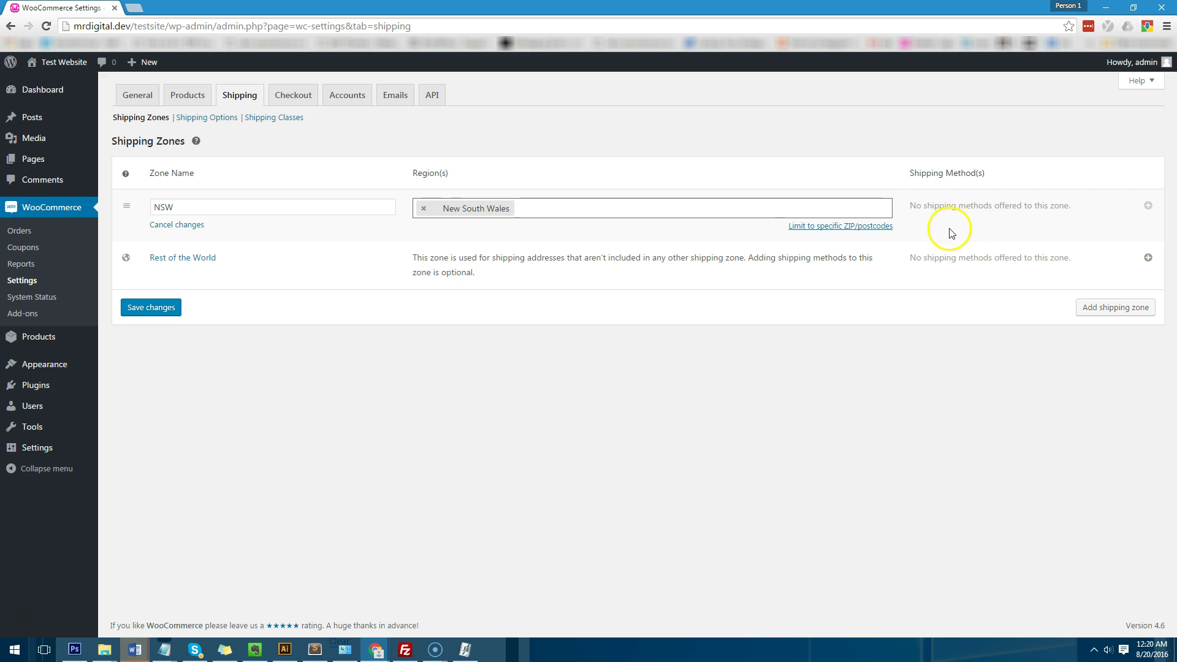
Step: Add a second zone named VIC with the region Victoria, and save both zones
{"action": "left_click", "coordinate": [1133, 319]}
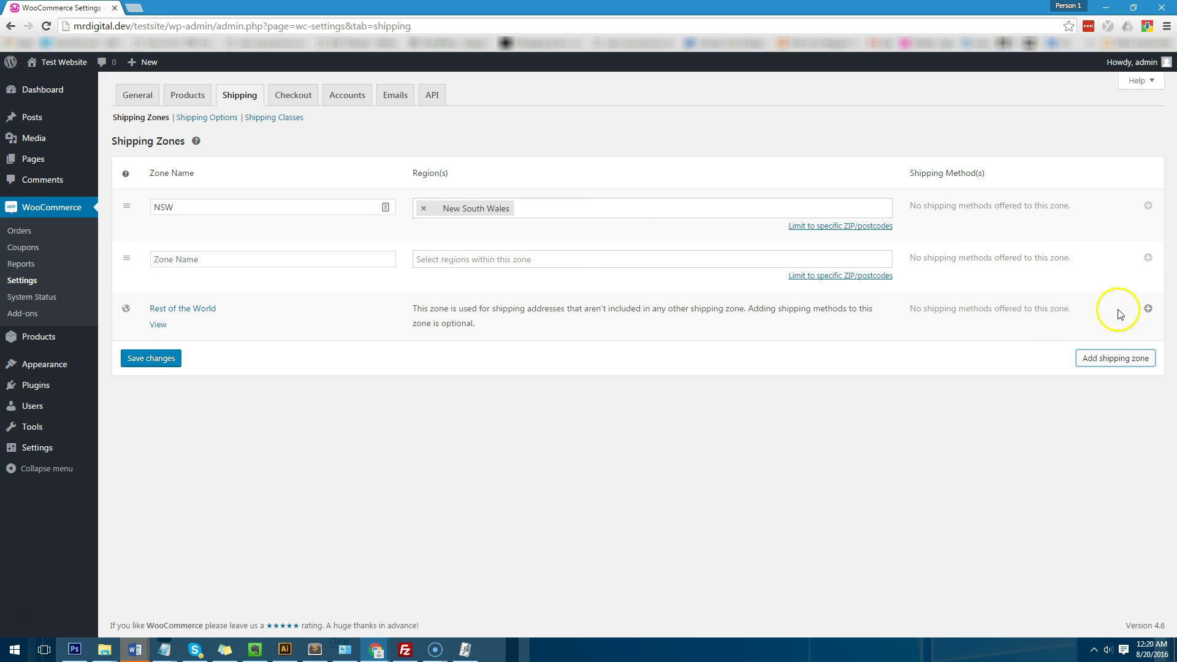
{"action": "left_click", "coordinate": [298, 258]}
{"action": "type", "text": "Victoria"}
{"action": "double_click", "coordinate": [204, 260]}
{"action": "type", "text": "VIU"}
{"action": "key", "text": "BackSpace"}
{"action": "type", "text": "C"}
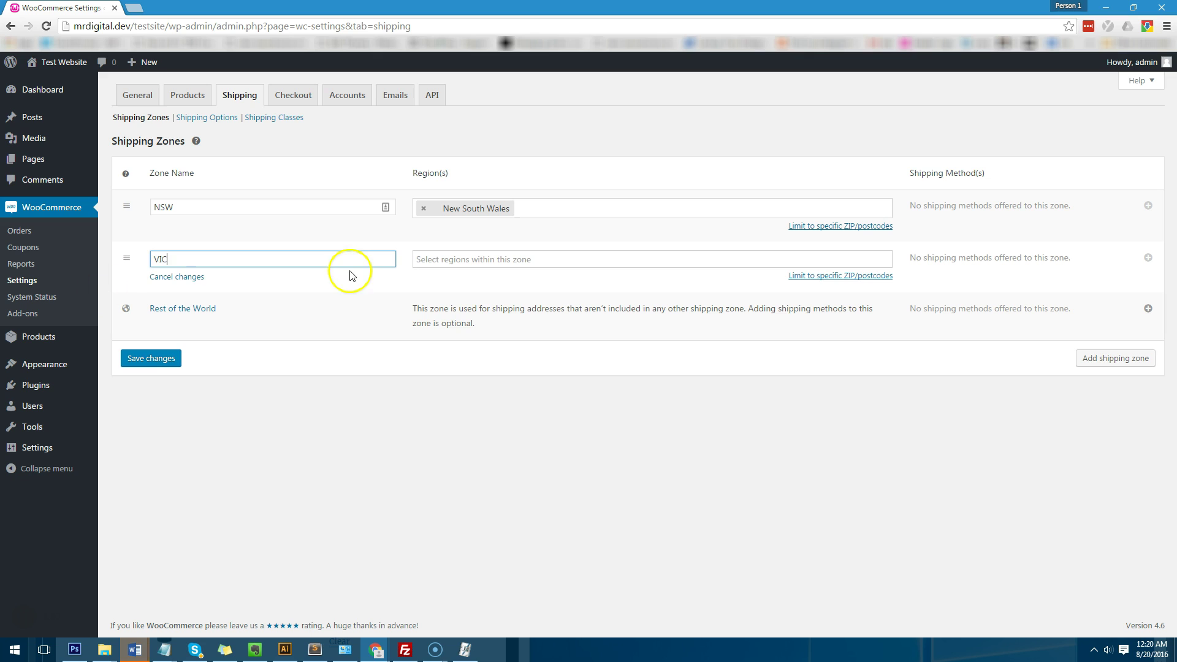
{"action": "left_click", "coordinate": [489, 261]}
{"action": "type", "text": "Australia"}
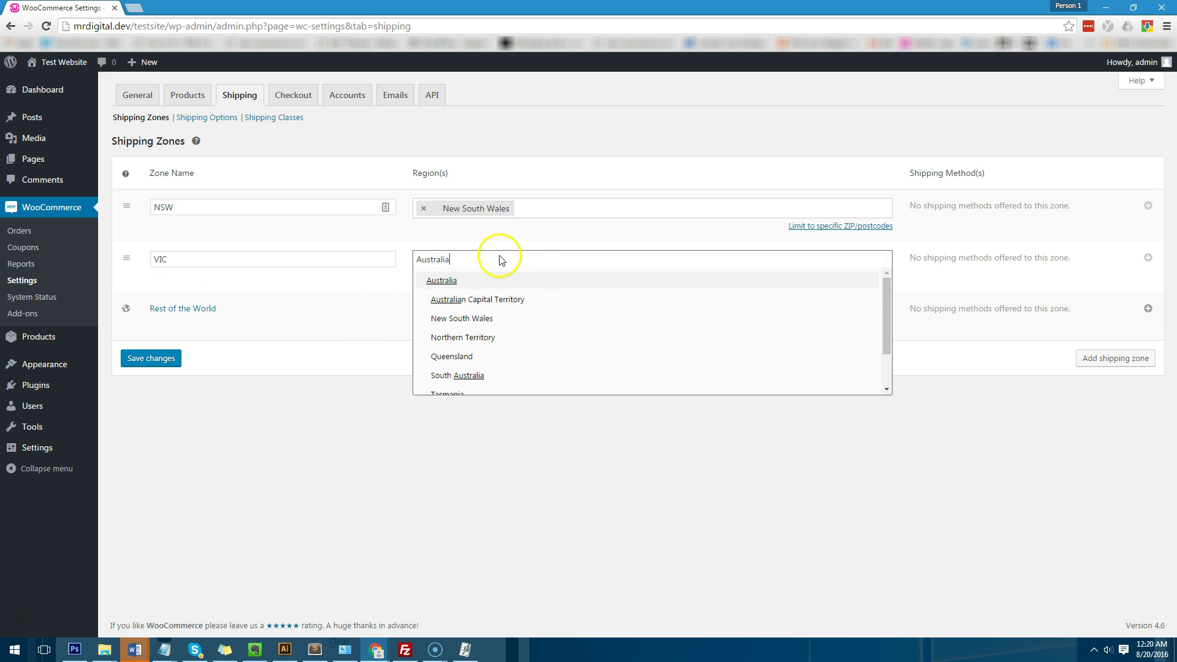
{"action": "scroll", "coordinate": [538, 316], "scroll_direction": "down", "scroll_amount": 1}
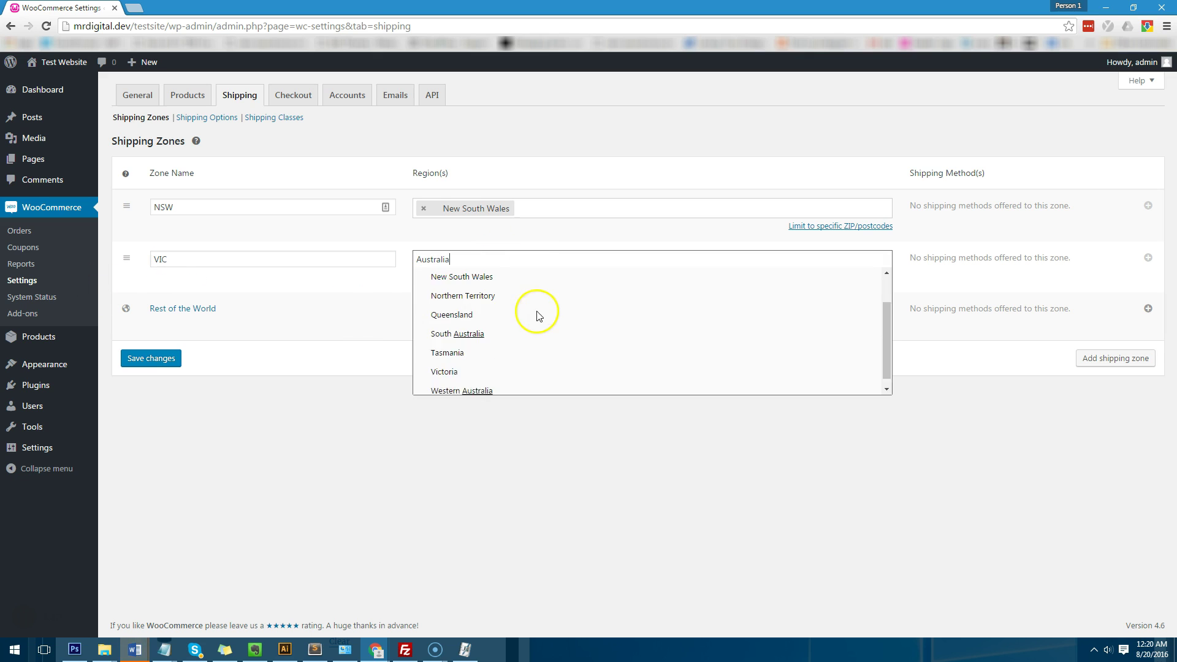
{"action": "left_click", "coordinate": [518, 369]}
{"action": "left_click", "coordinate": [167, 359]}
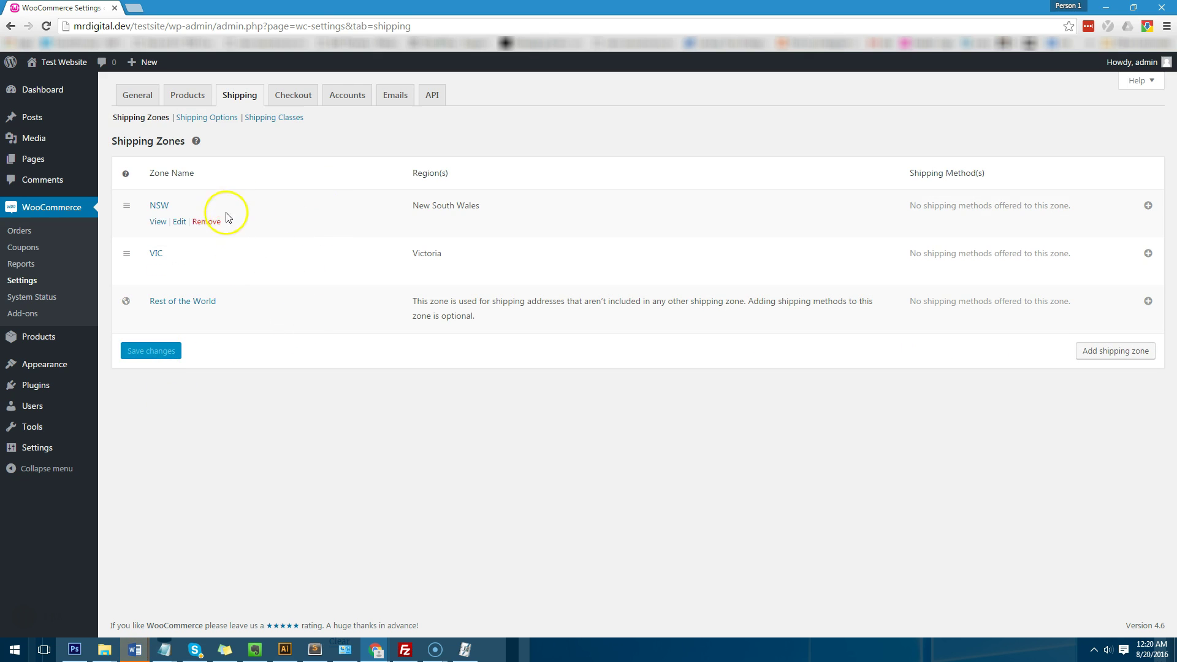
{"action": "mouse_move", "coordinate": [210, 245]}
{"action": "mouse_move", "coordinate": [163, 230]}
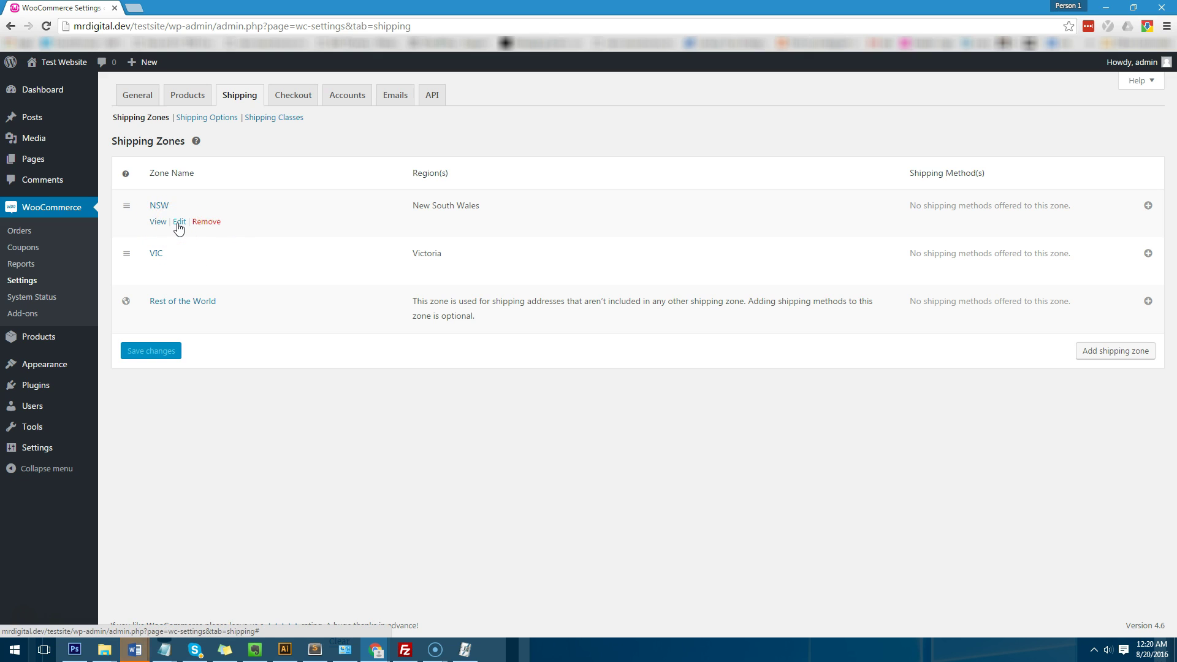
{"action": "left_click", "coordinate": [179, 223]}
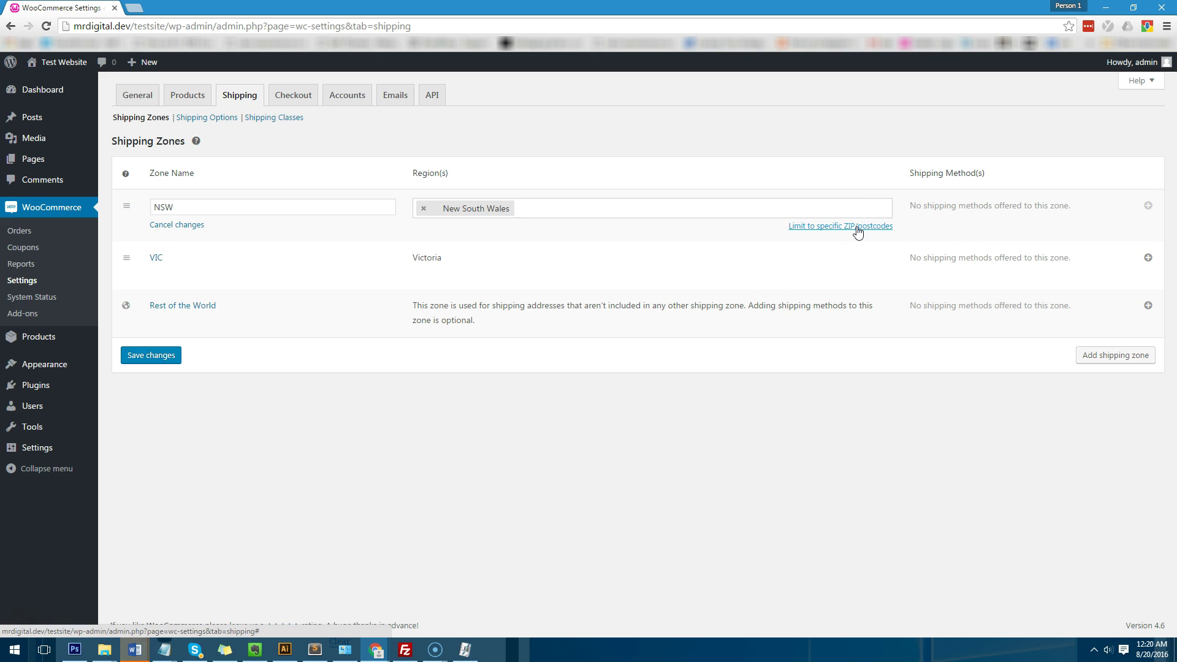
{"action": "left_click", "coordinate": [194, 224]}
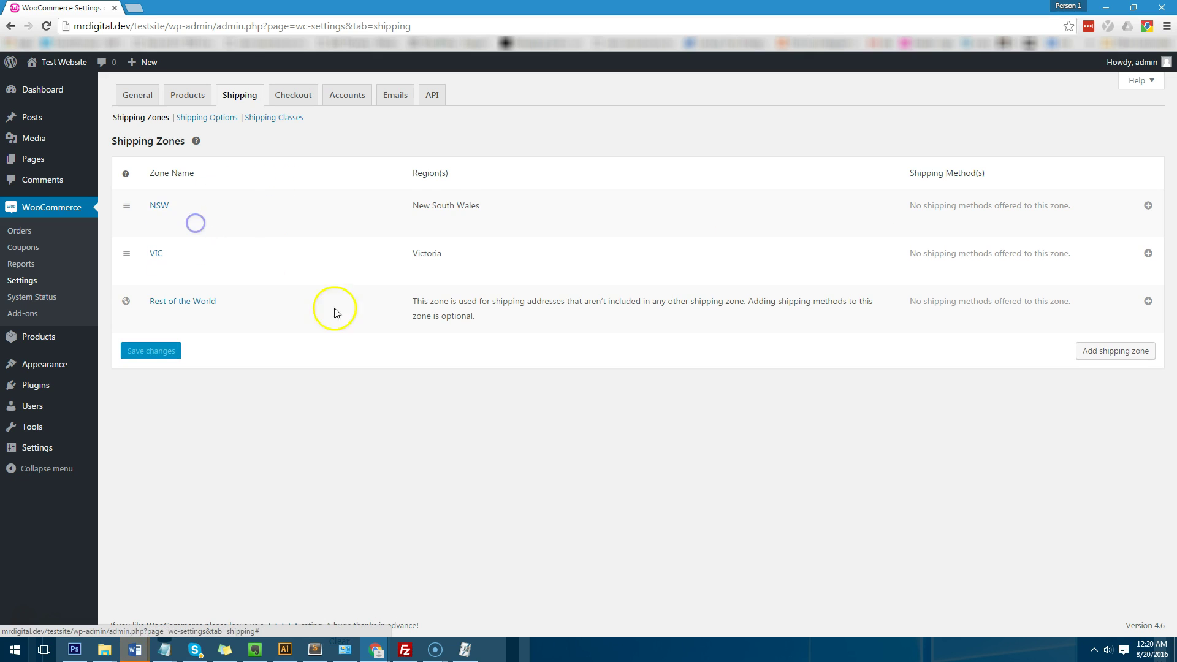
{"action": "left_click", "coordinate": [421, 421]}
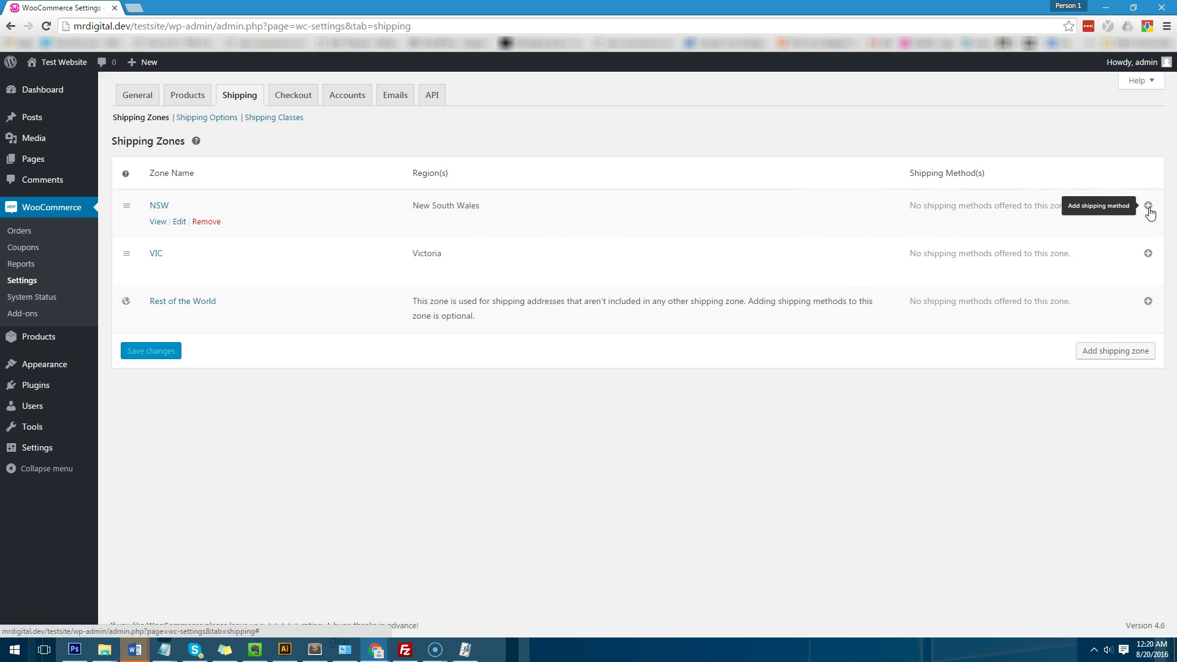
Step: Add a Table rates shipping method to the NSW zone
{"action": "left_click", "coordinate": [1149, 206]}
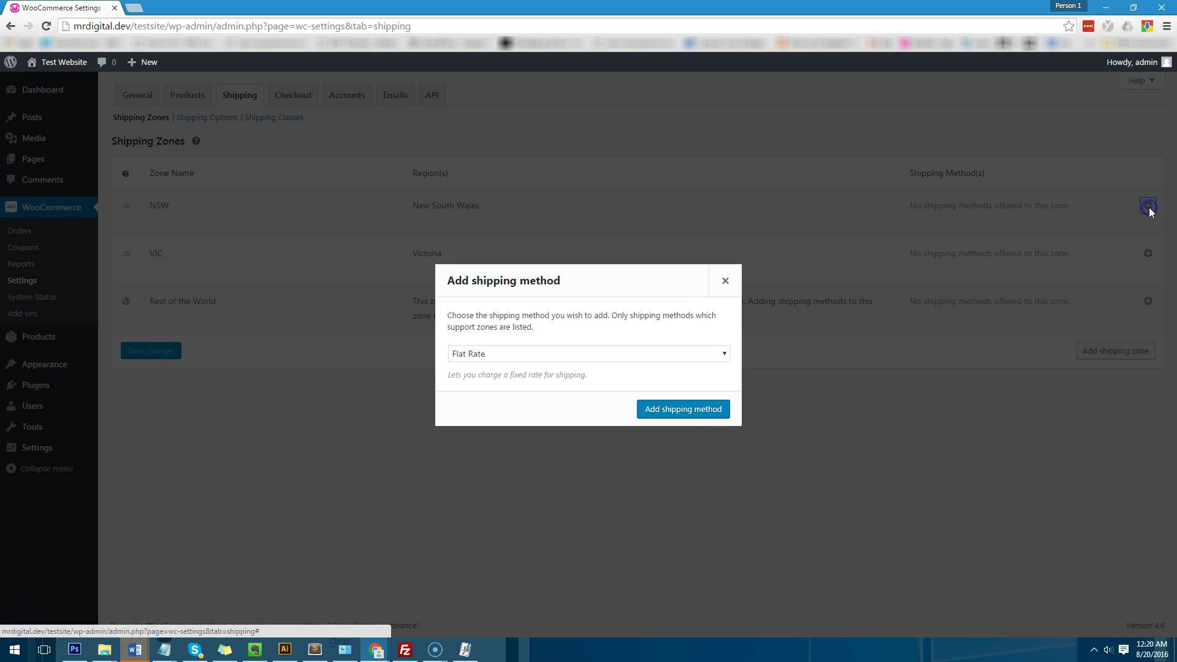
{"action": "left_click", "coordinate": [532, 357]}
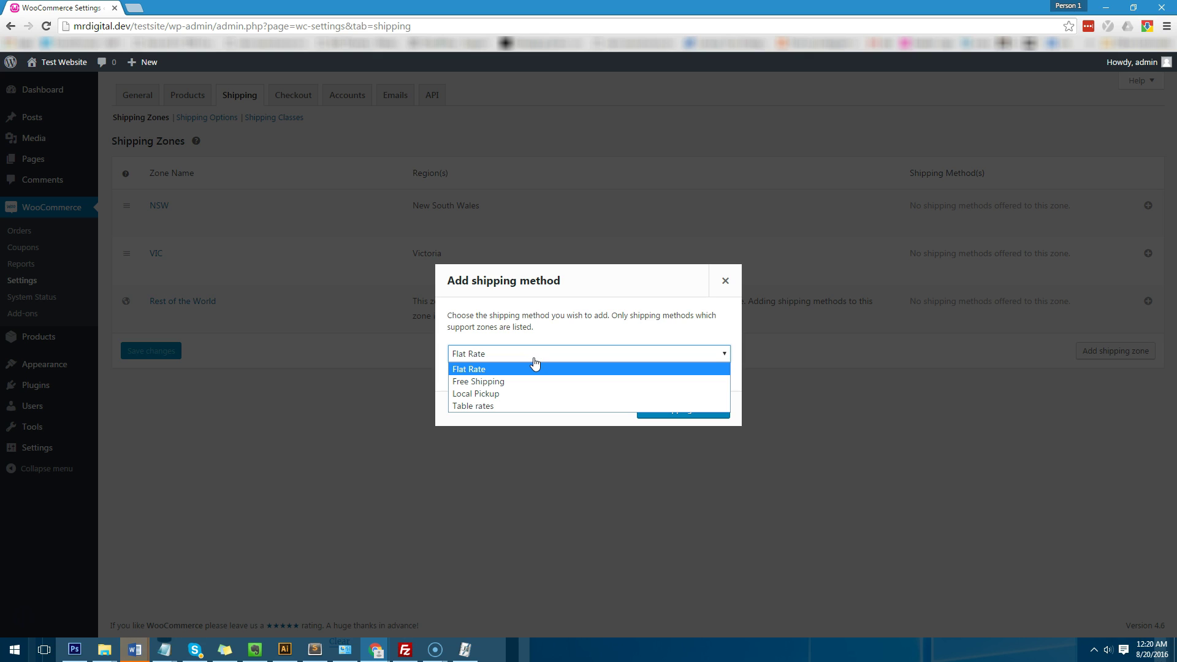
{"action": "left_click", "coordinate": [520, 406]}
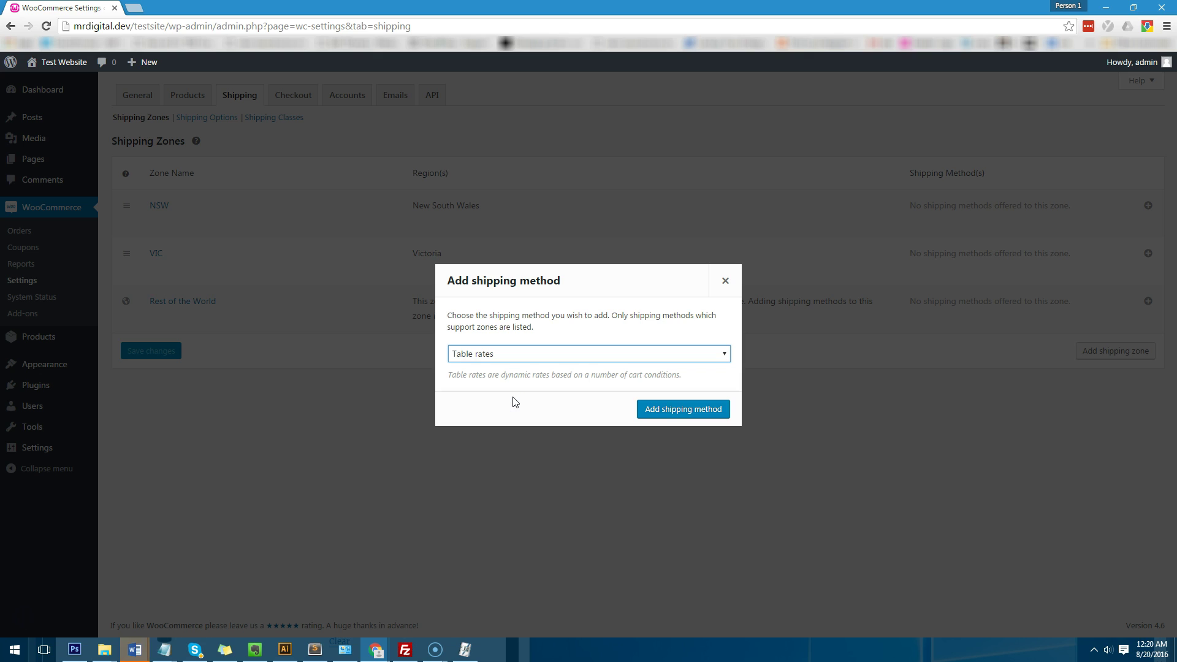
{"action": "left_click_drag", "start_coordinate": [517, 400], "coordinate": [557, 409]}
{"action": "left_click", "coordinate": [670, 412]}
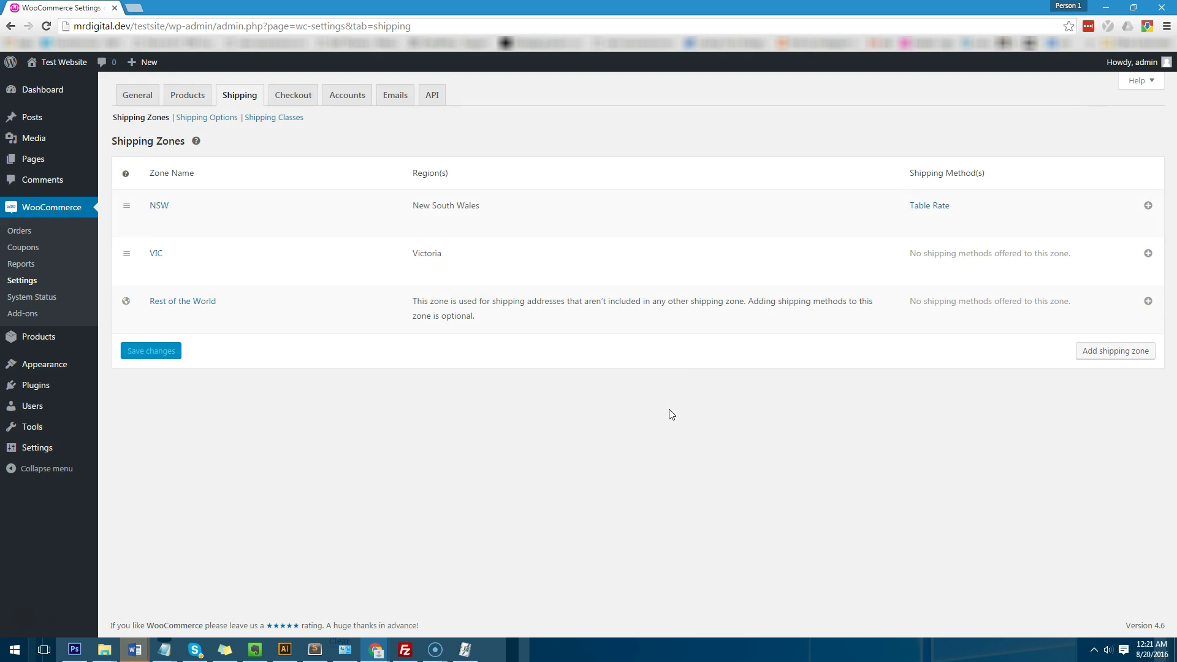
Step: Retitle the NSW table rate method to 'Delivery'
{"action": "left_click", "coordinate": [933, 207]}
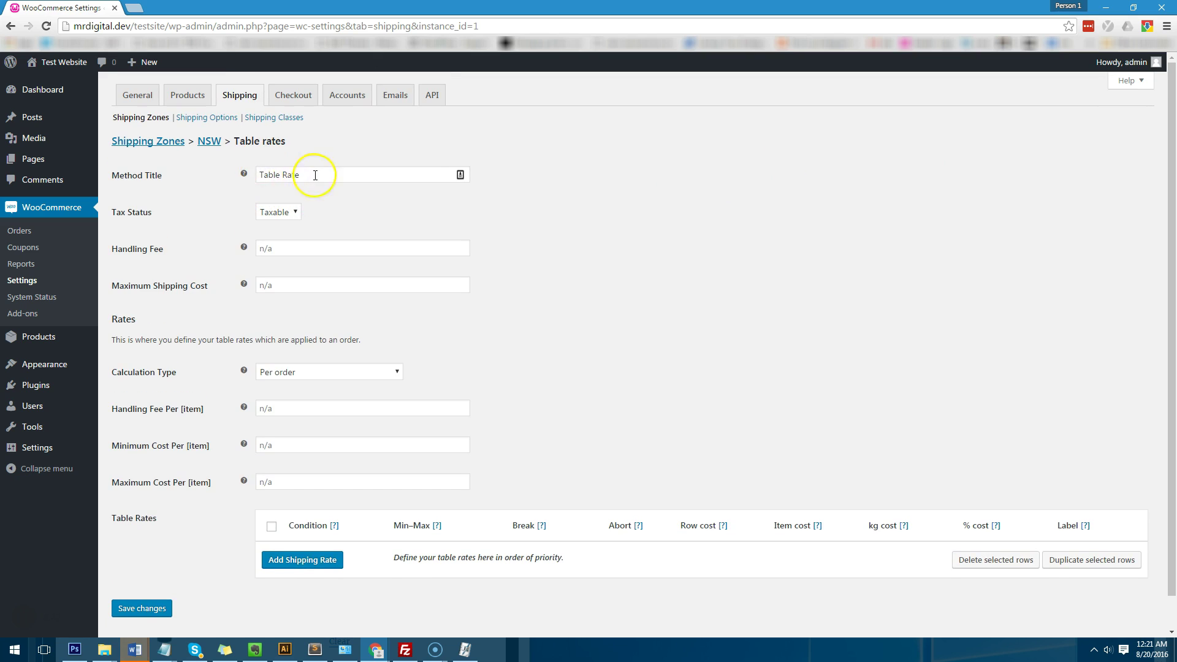
{"action": "left_click_drag", "start_coordinate": [311, 174], "coordinate": [21, 161]}
{"action": "type", "text": "Delivery"}
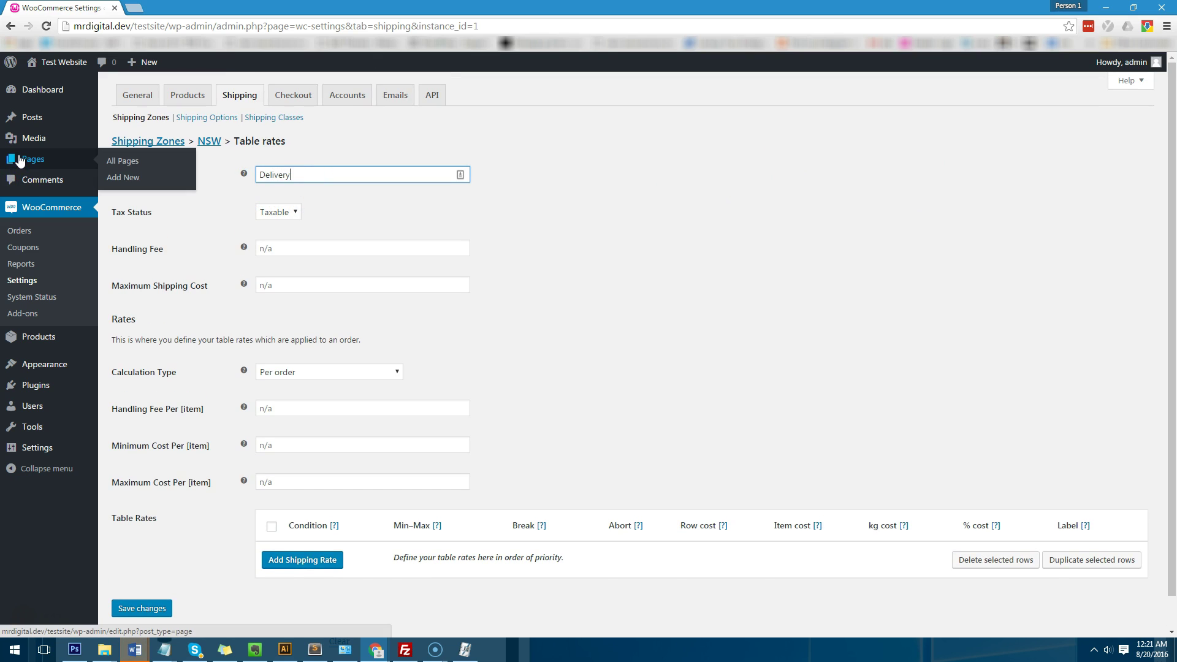
{"action": "left_click", "coordinate": [763, 309]}
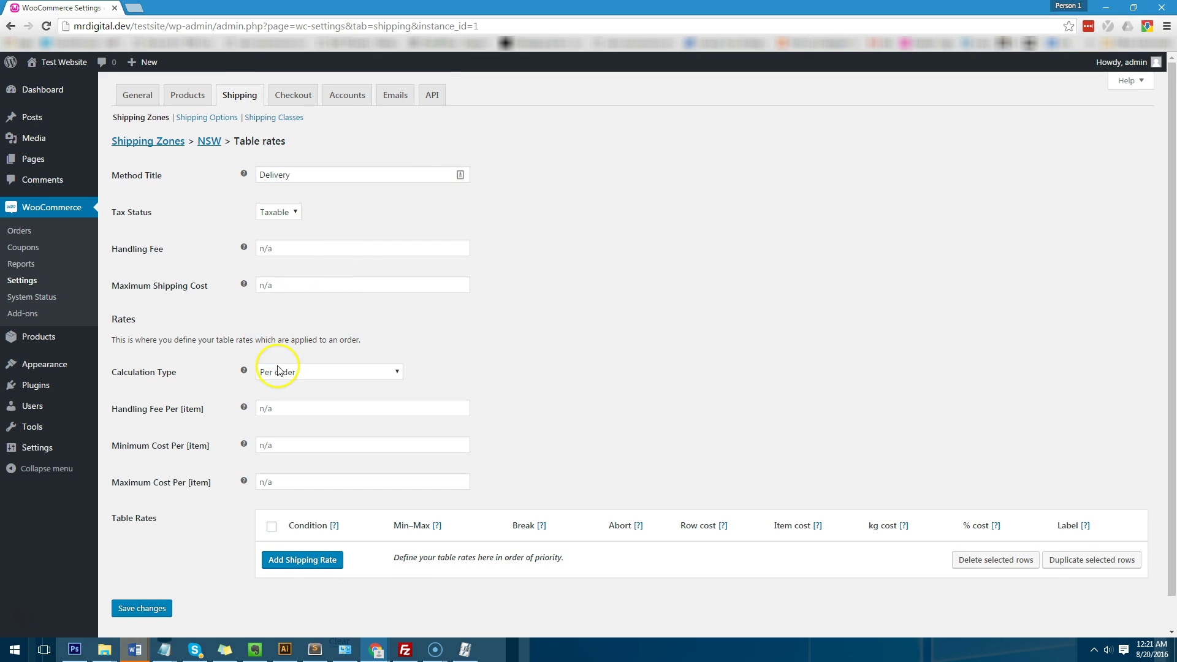
{"action": "scroll", "coordinate": [294, 391], "scroll_direction": "down", "scroll_amount": 1}
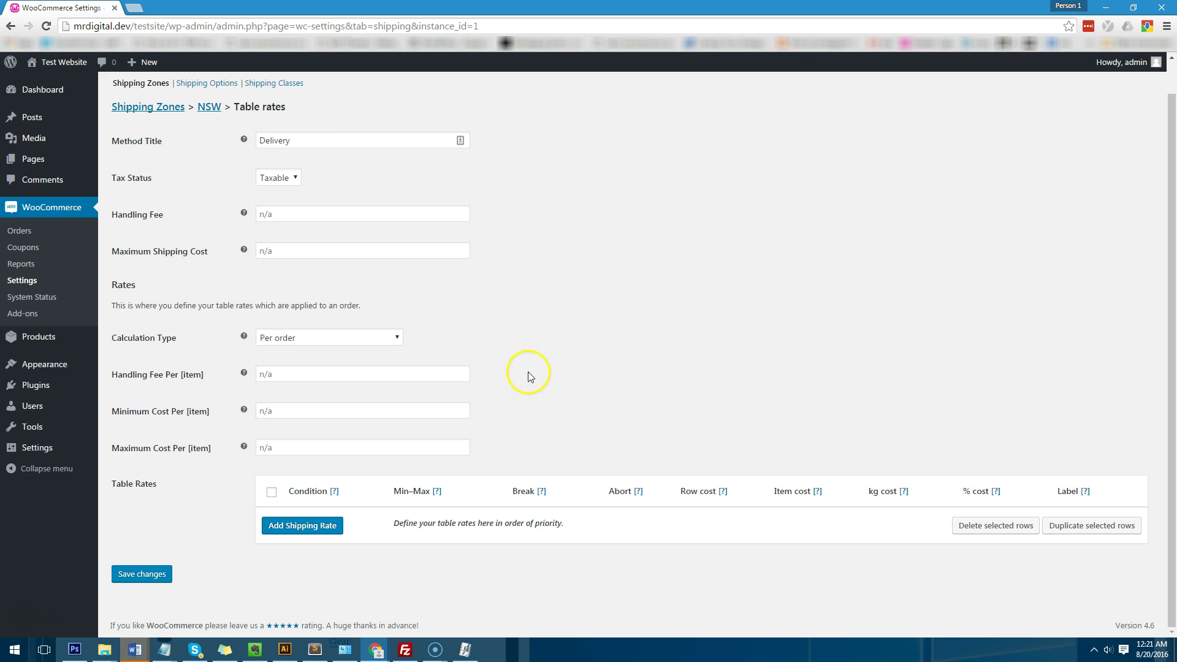
Step: Add a first Price rate row with no minimum and a maximum of 150
{"action": "left_click", "coordinate": [325, 526]}
{"action": "scroll", "coordinate": [619, 464], "scroll_direction": "down", "scroll_amount": 1}
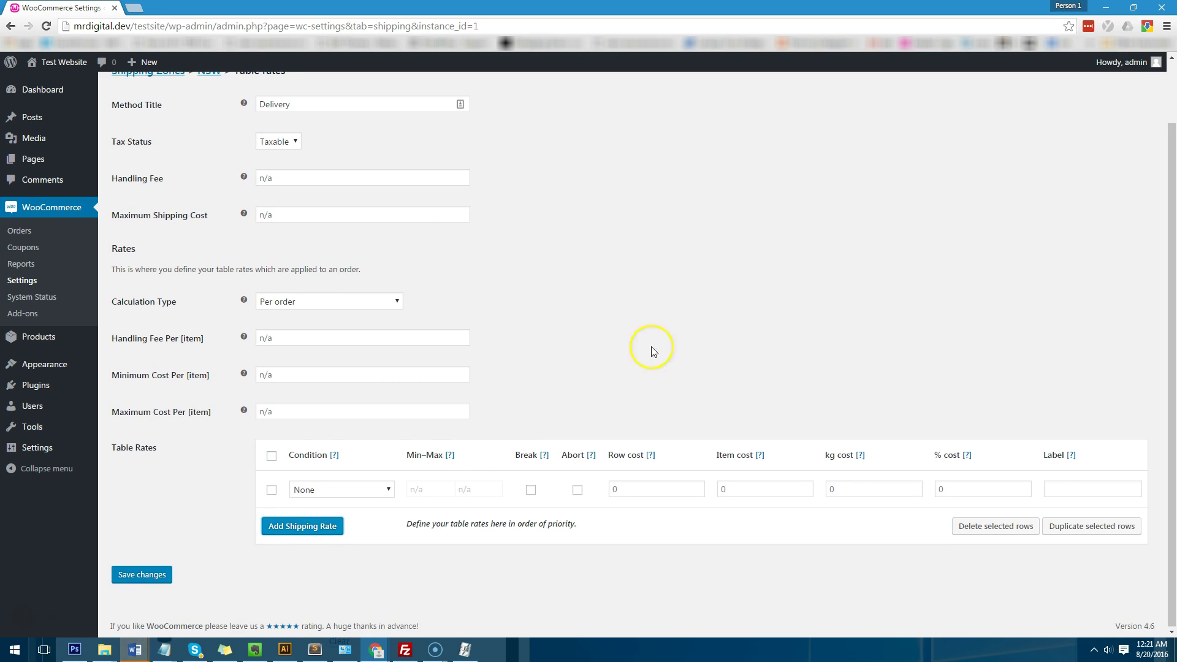
{"action": "left_click", "coordinate": [358, 493]}
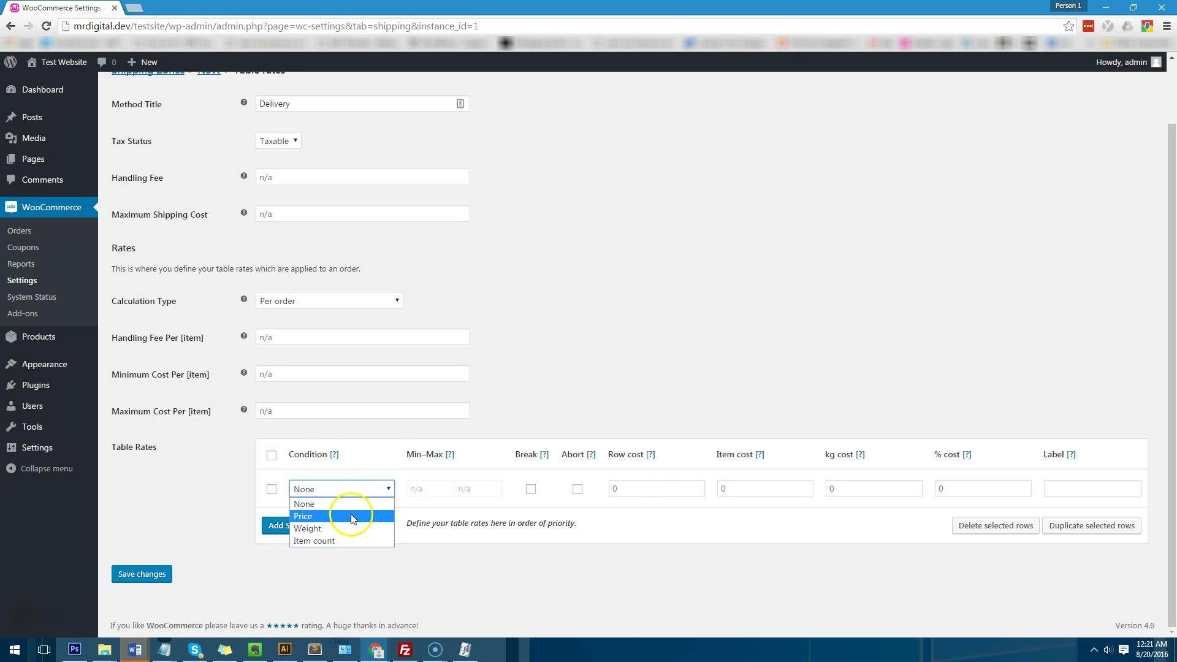
{"action": "left_click", "coordinate": [352, 517]}
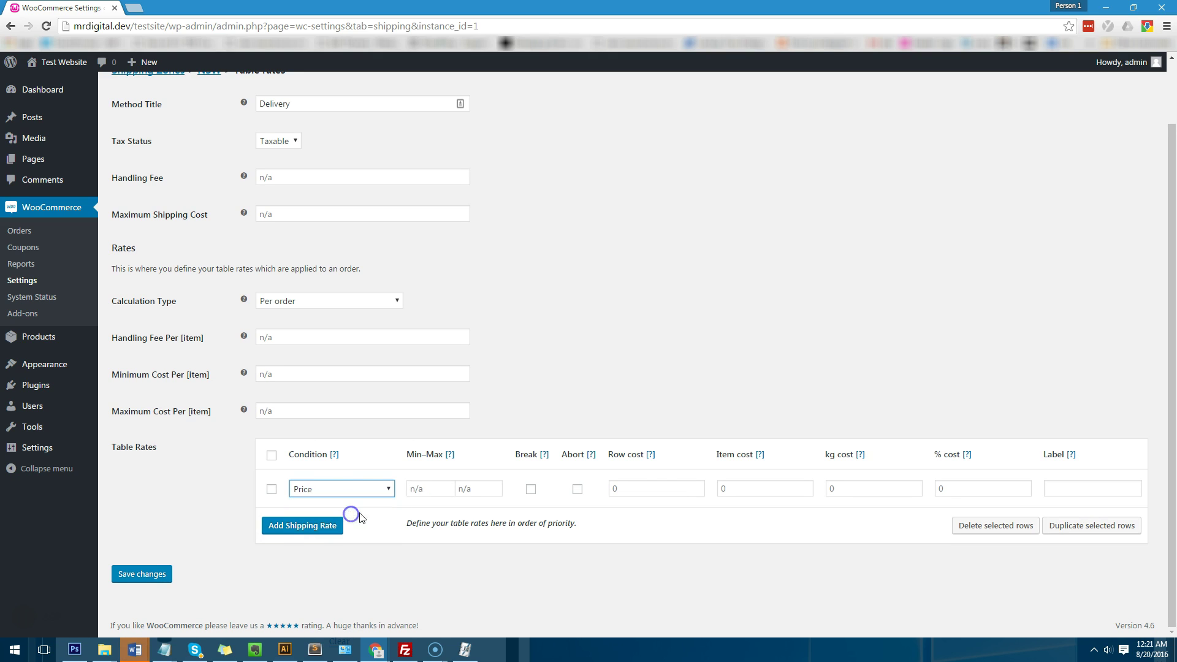
{"action": "left_click", "coordinate": [419, 491]}
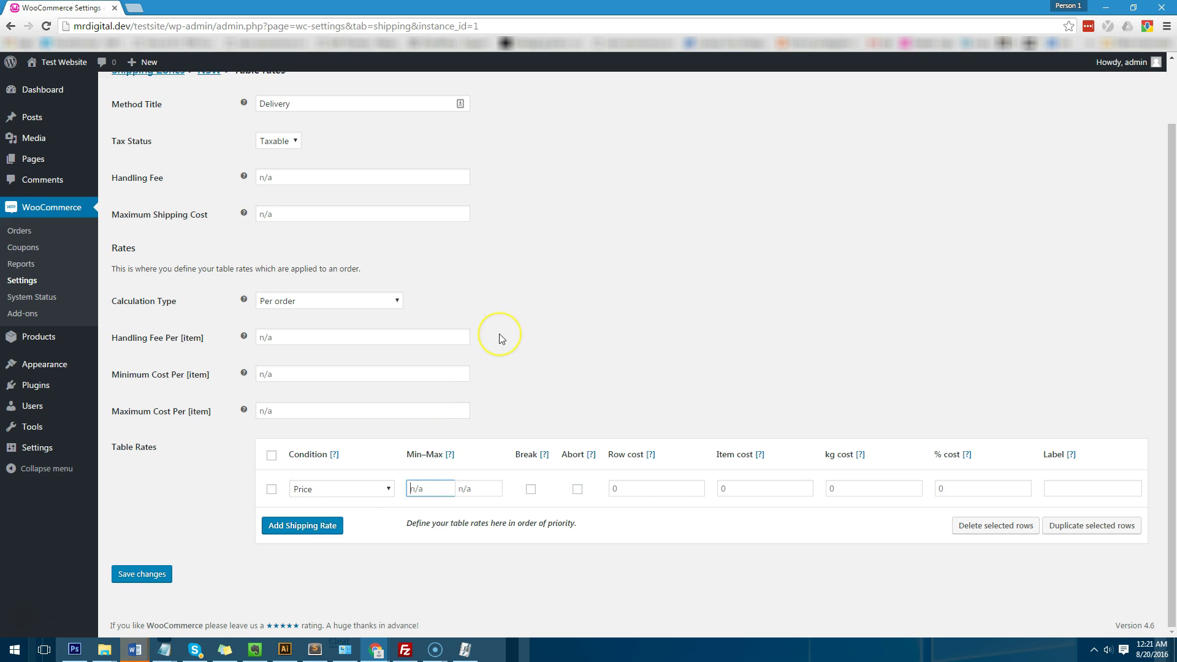
{"action": "type", "text": "0"}
{"action": "key", "text": "Tab"}
{"action": "left_click", "coordinate": [453, 489]}
{"action": "key", "text": "BackSpace"}
{"action": "left_click", "coordinate": [477, 488]}
{"action": "type", "text": "150"}
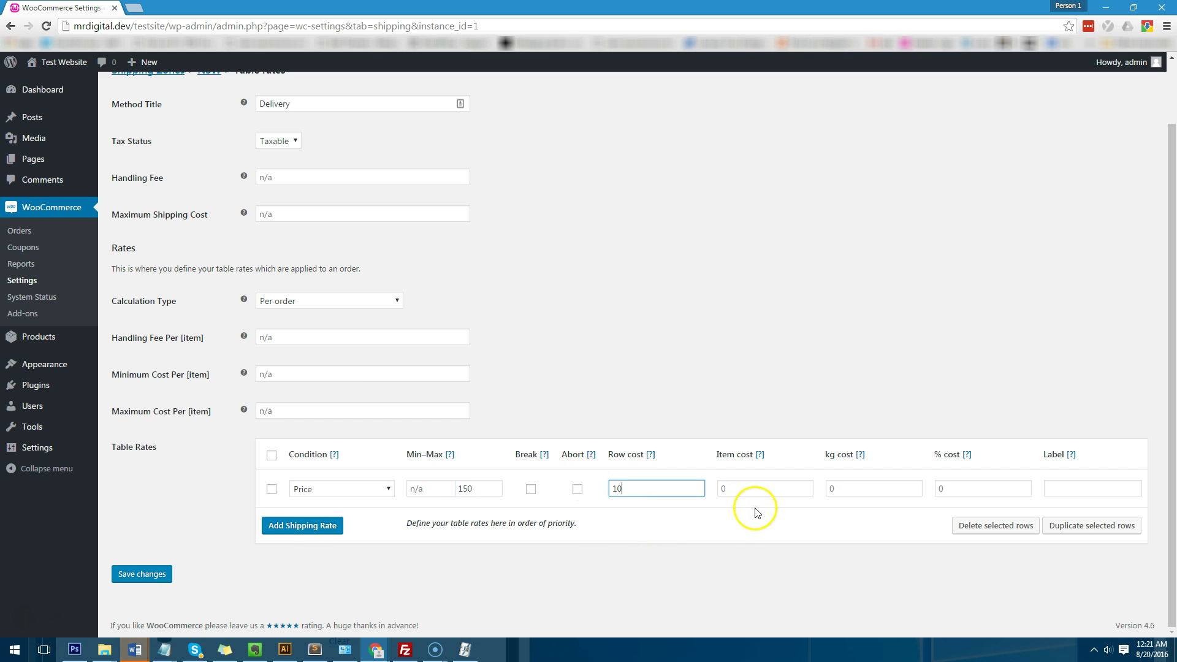
Step: Add a second Price rate row from 150.01 to 300 with row cost 20
{"action": "left_click", "coordinate": [310, 529]}
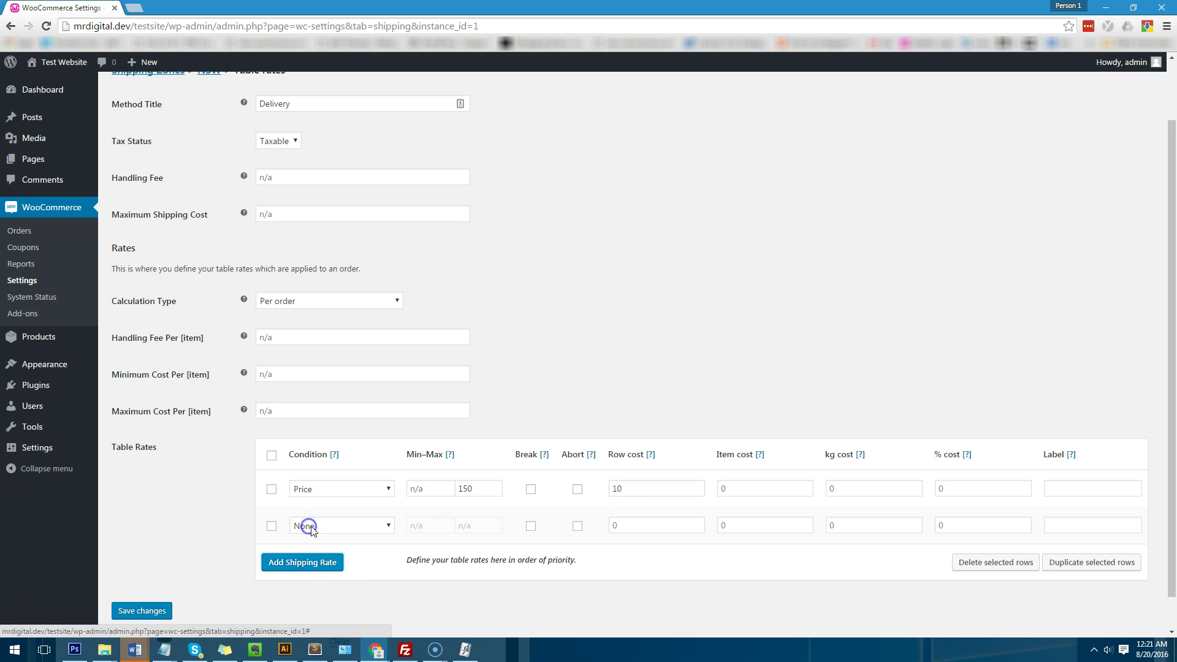
{"action": "left_click", "coordinate": [333, 526]}
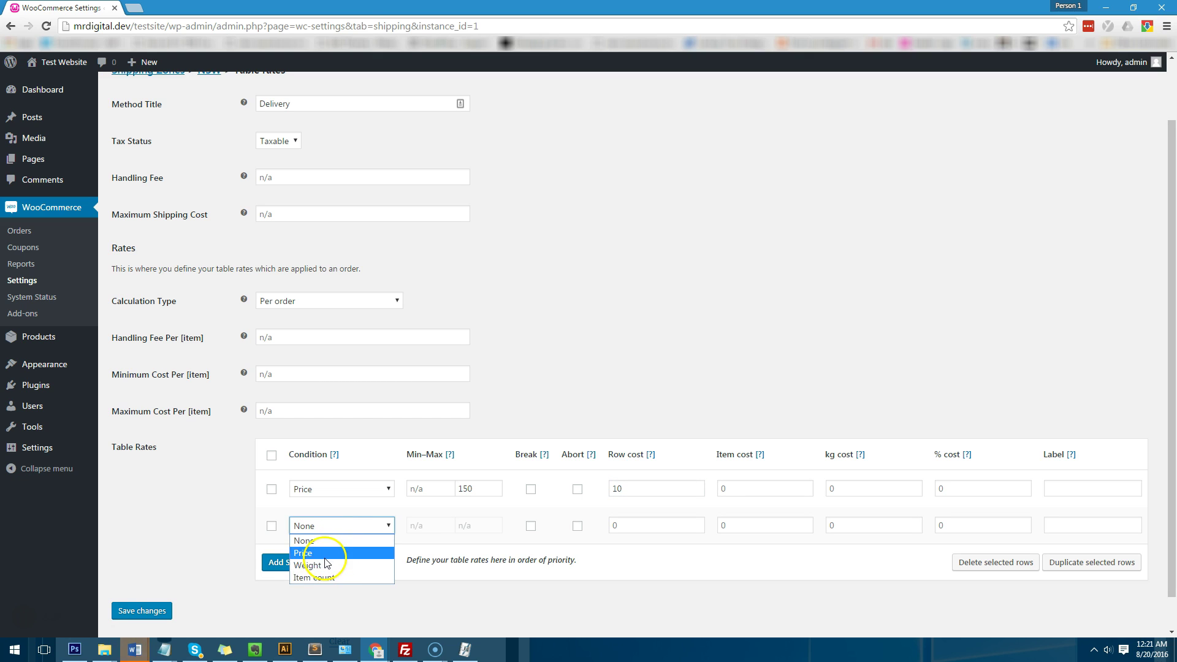
{"action": "left_click", "coordinate": [319, 553]}
{"action": "left_click", "coordinate": [432, 526]}
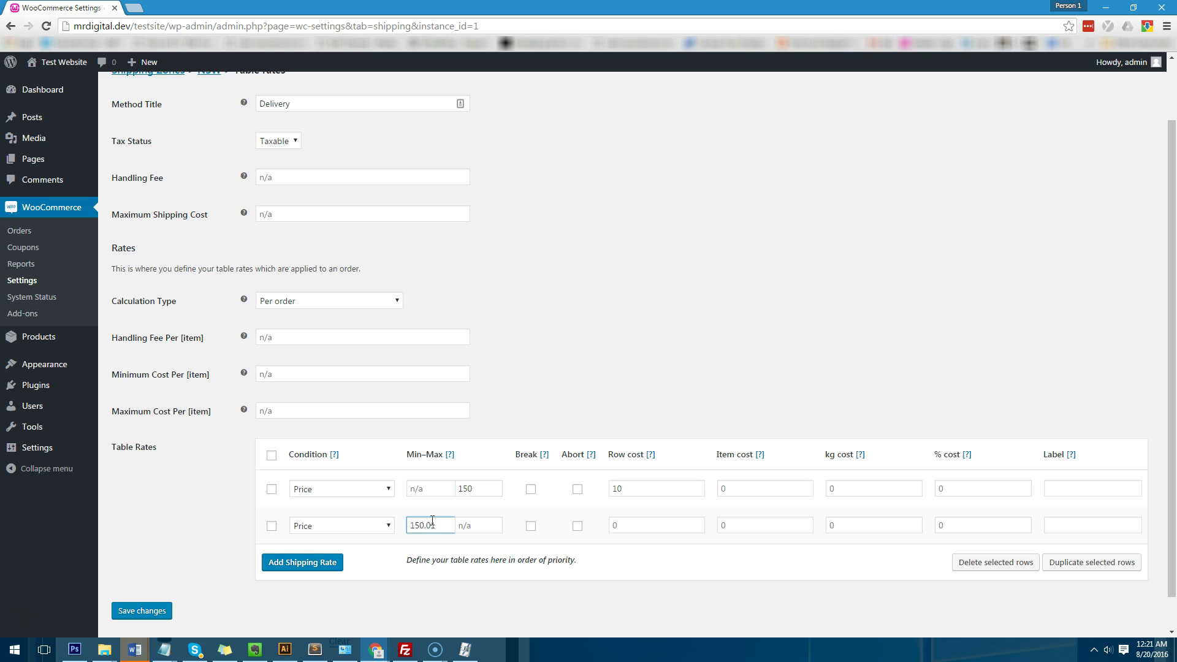
{"action": "left_click_drag", "start_coordinate": [451, 526], "coordinate": [317, 539]}
{"action": "left_click", "coordinate": [479, 526]}
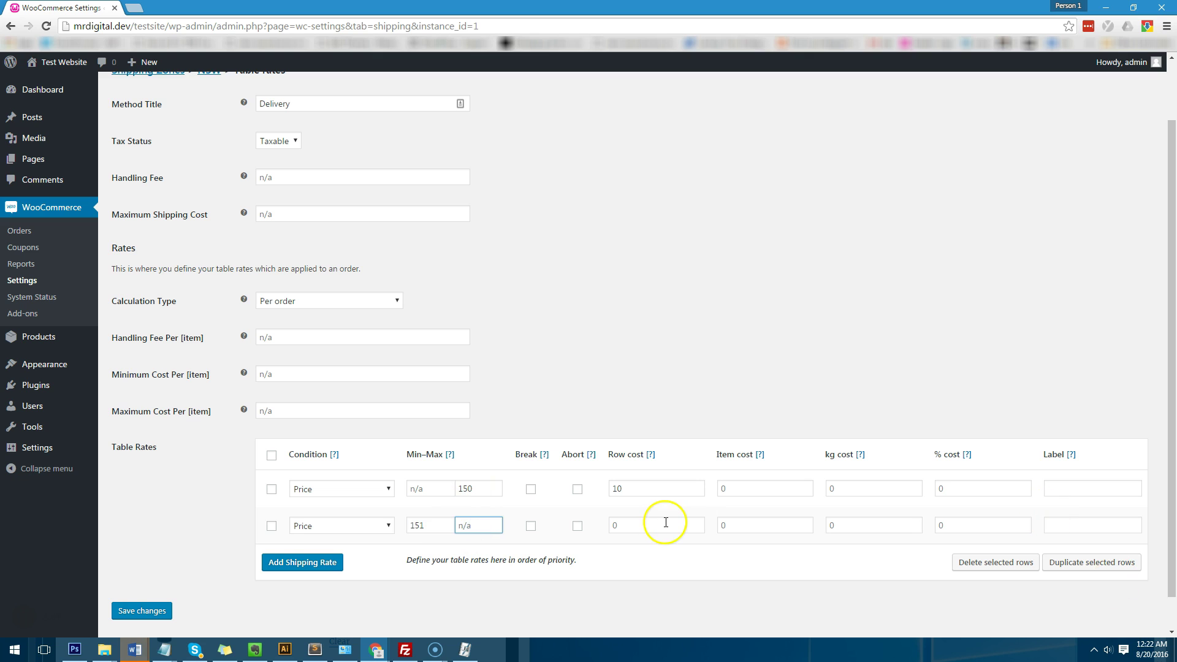
{"action": "left_click", "coordinate": [486, 491]}
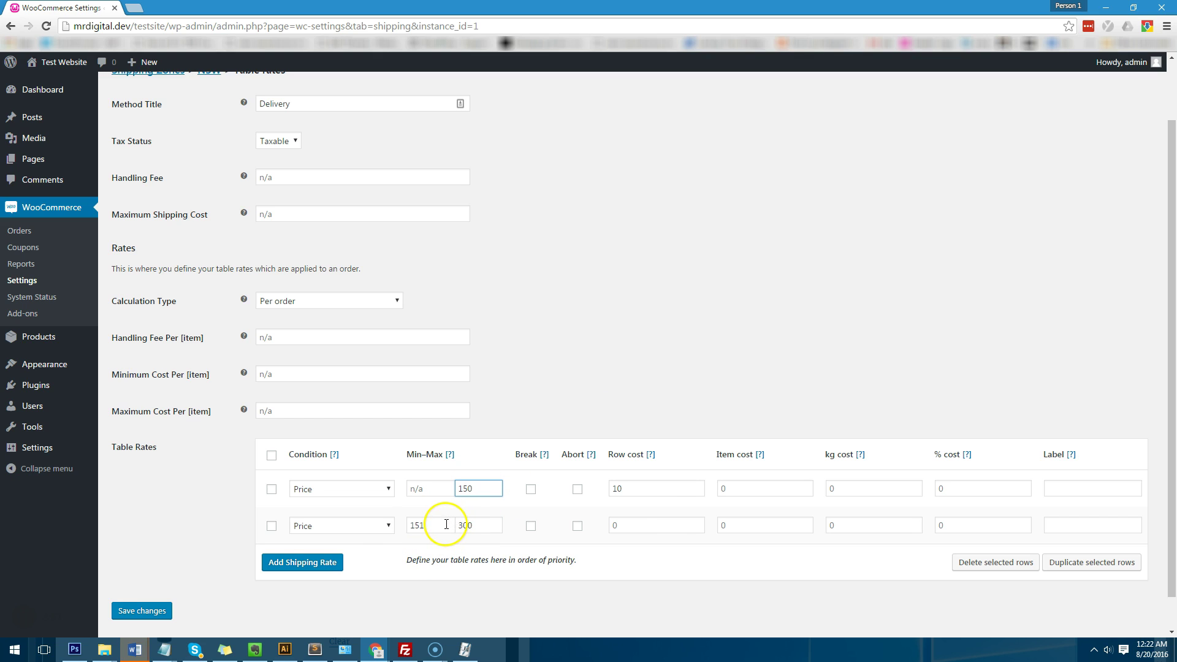
{"action": "double_click", "coordinate": [445, 527]}
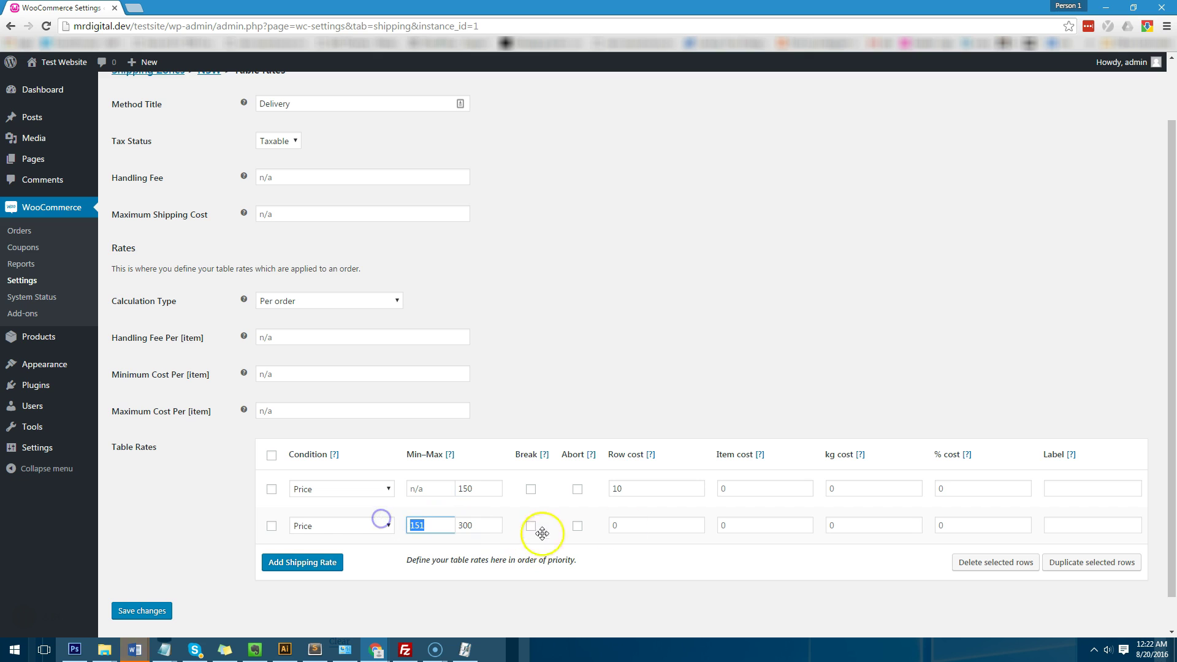
{"action": "type", "text": "15"}
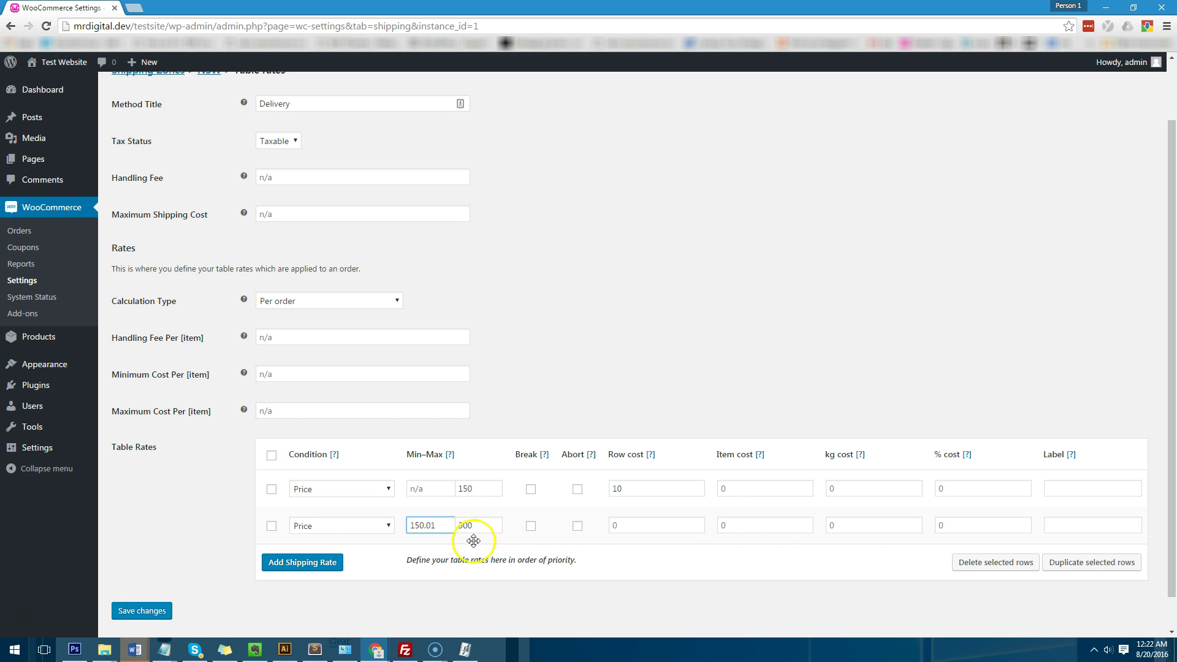
{"action": "left_click_drag", "start_coordinate": [612, 534], "coordinate": [555, 537]}
{"action": "left_click", "coordinate": [655, 527]}
{"action": "type", "text": "20"}
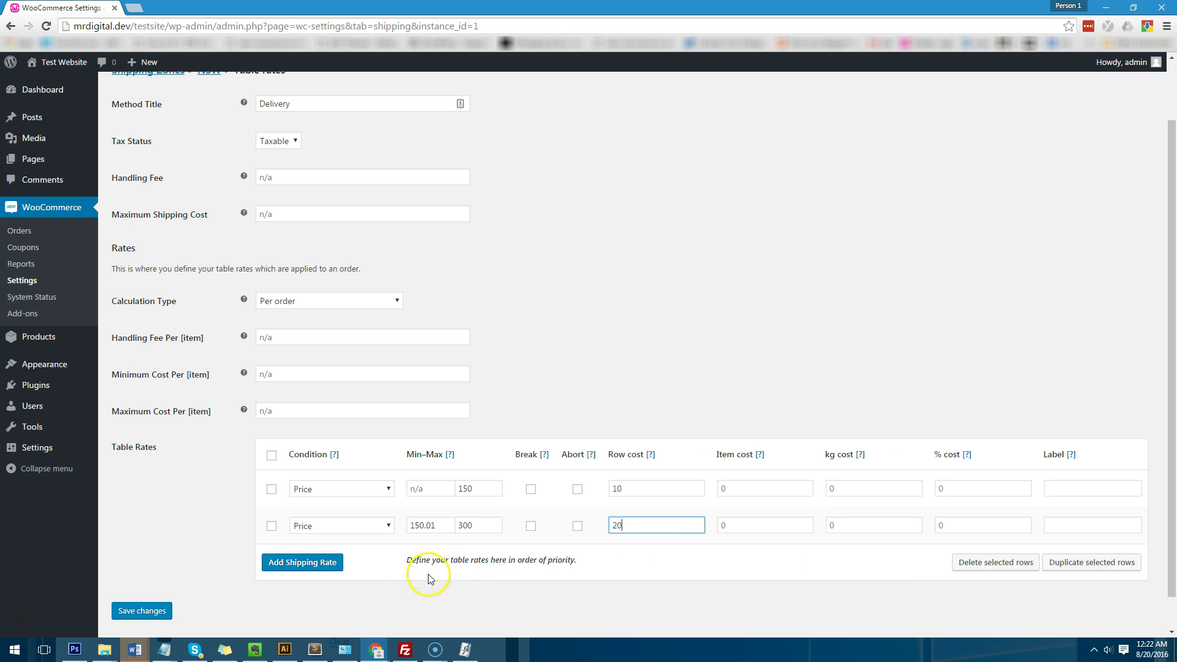
{"action": "scroll", "coordinate": [395, 394], "scroll_direction": "down", "scroll_amount": 1}
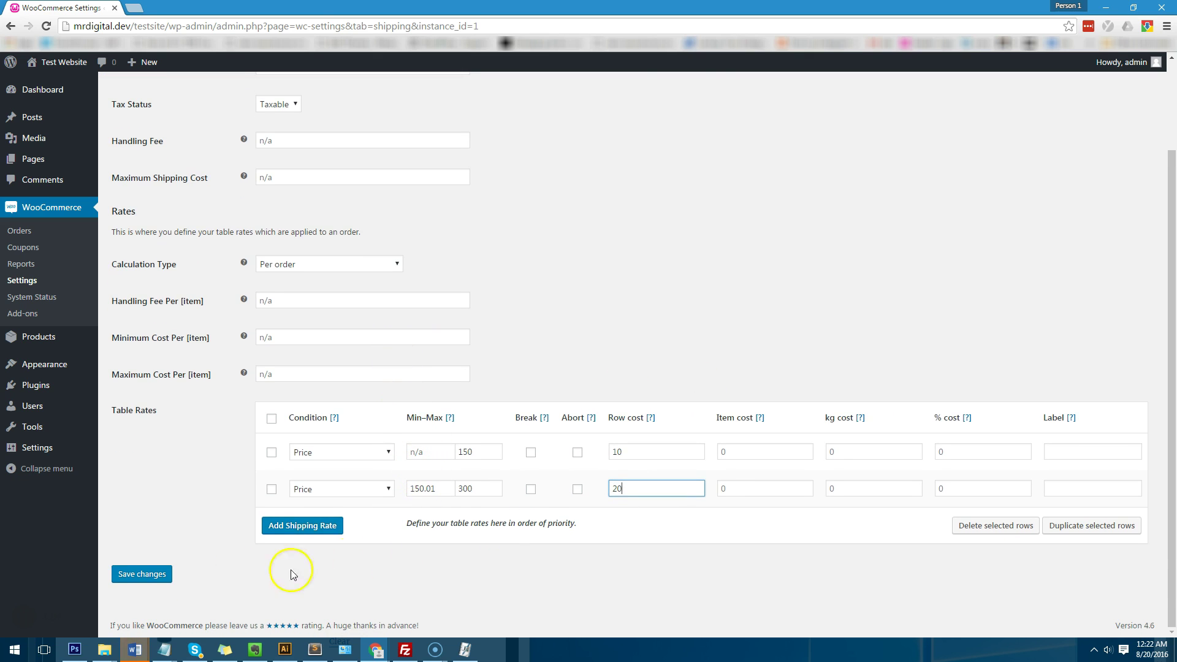
Step: Save the Delivery table rates and check that both price rows are stored
{"action": "left_click", "coordinate": [147, 574]}
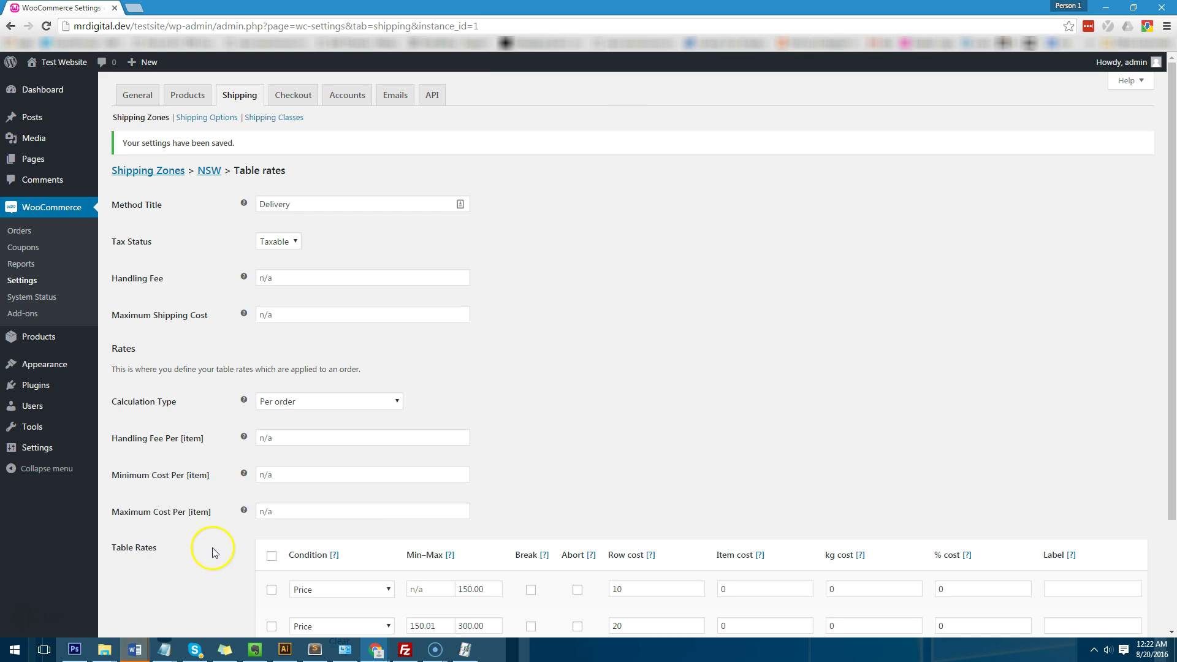
{"action": "scroll", "coordinate": [434, 401], "scroll_direction": "down", "scroll_amount": 2}
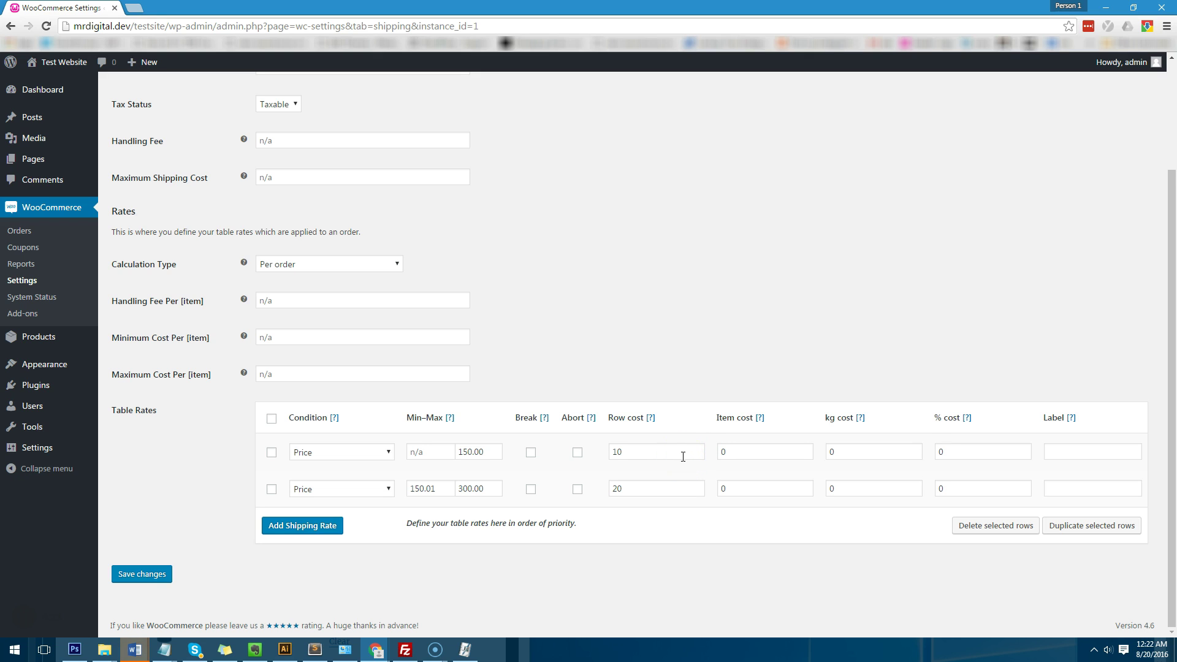
{"action": "scroll", "coordinate": [674, 441], "scroll_direction": "up", "scroll_amount": 3}
{"action": "scroll", "coordinate": [665, 433], "scroll_direction": "down", "scroll_amount": 3}
{"action": "left_click", "coordinate": [1166, 25]}
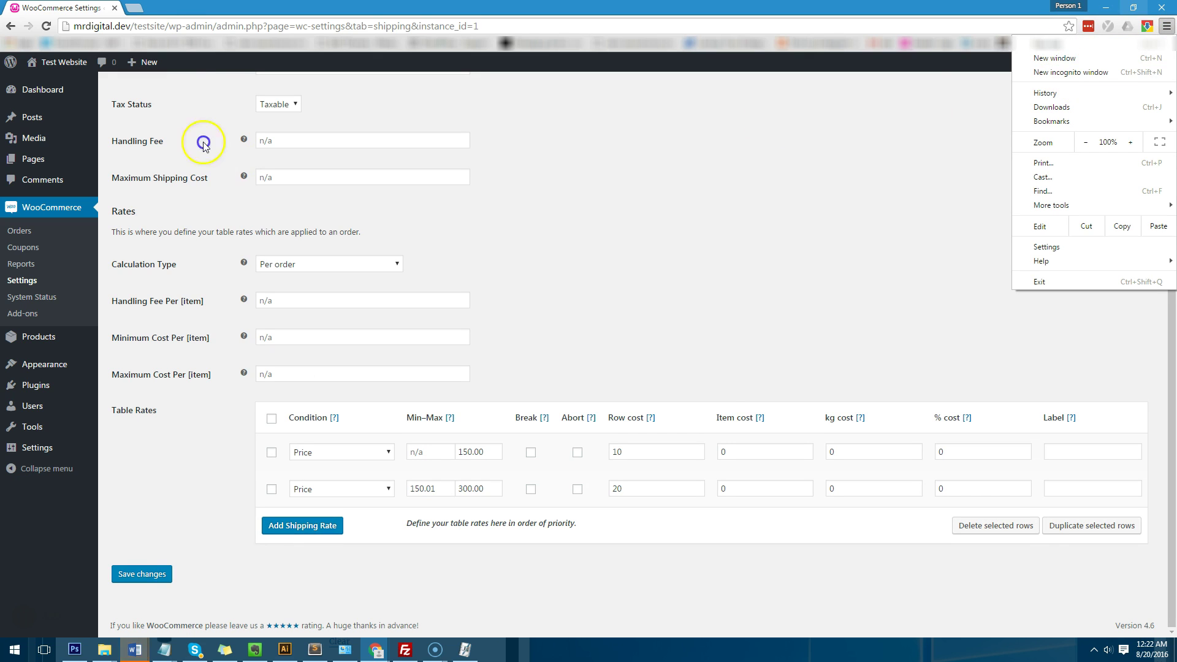
Step: Open the storefront shop in a new tab and add Test Product 2 to the cart
{"action": "left_click", "coordinate": [170, 25]}
{"action": "double_click", "coordinate": [173, 25]}
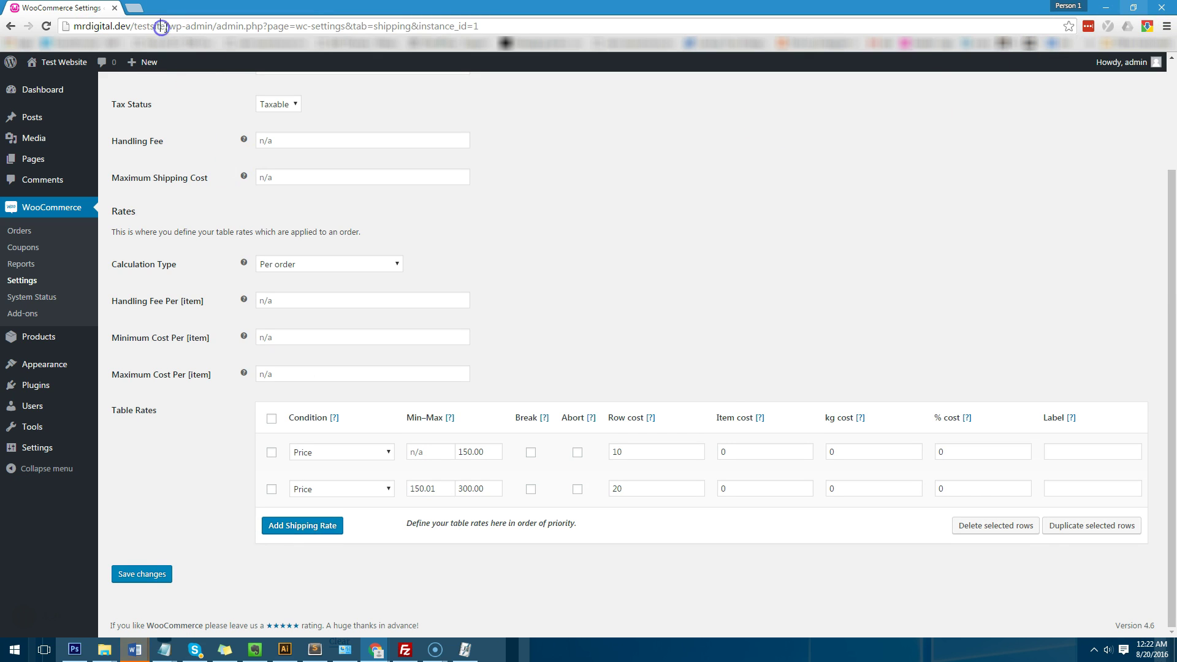
{"action": "left_click", "coordinate": [53, 64], "text": "ctrl+shift"}
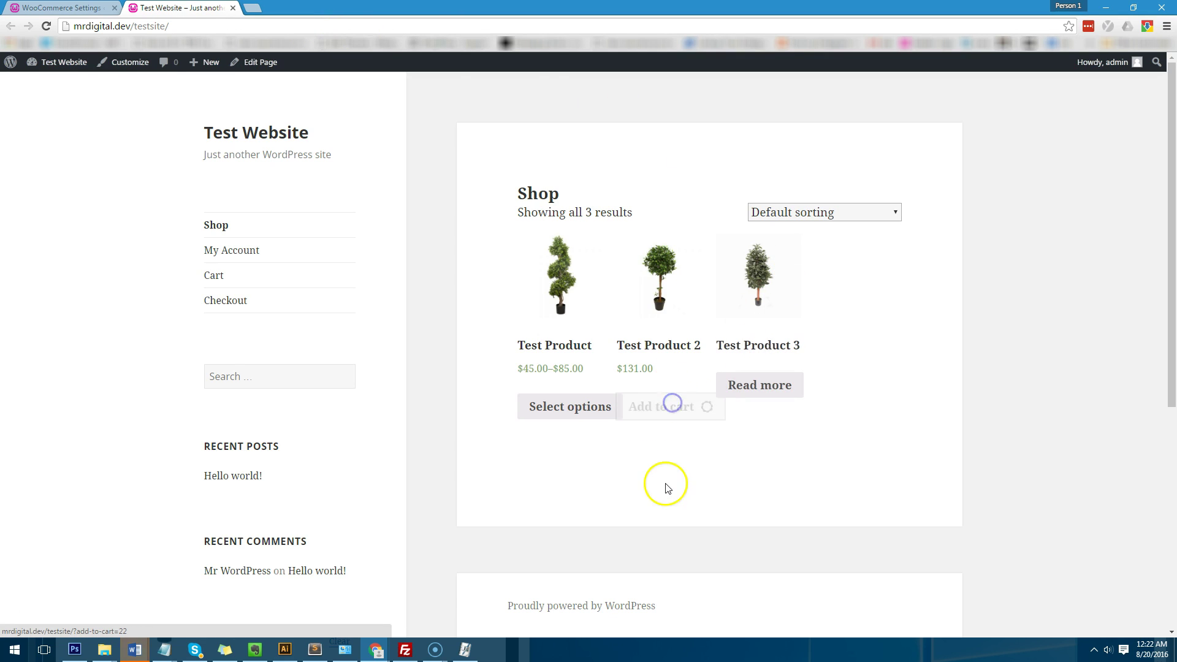
{"action": "left_click", "coordinate": [673, 407]}
{"action": "left_click", "coordinate": [763, 385]}
{"action": "left_click", "coordinate": [667, 422]}
Step: Add Test Product in Black, Large and review the $513.00 cart
{"action": "left_click", "coordinate": [600, 414]}
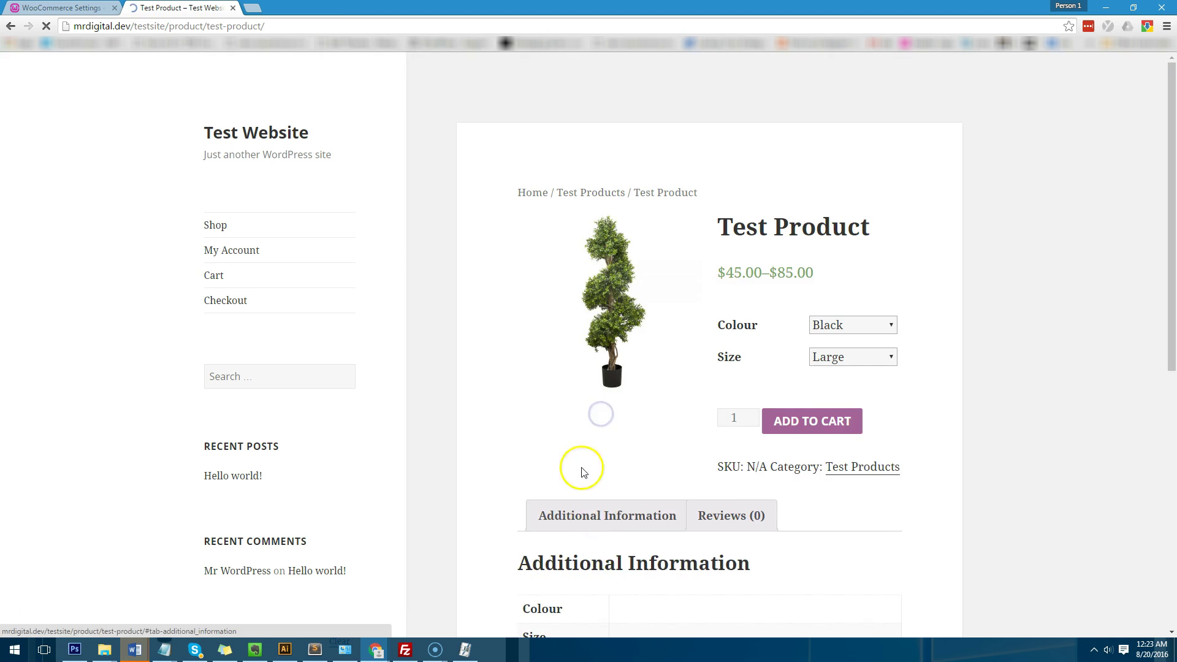
{"action": "left_click", "coordinate": [820, 451]}
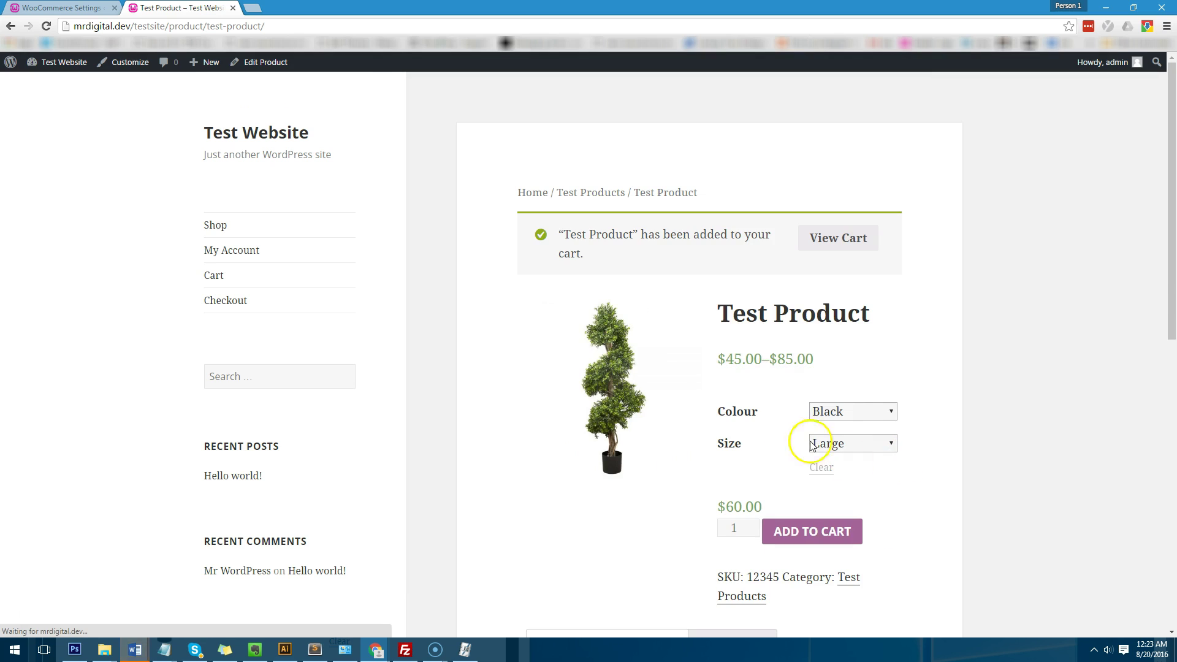
{"action": "left_click", "coordinate": [845, 251]}
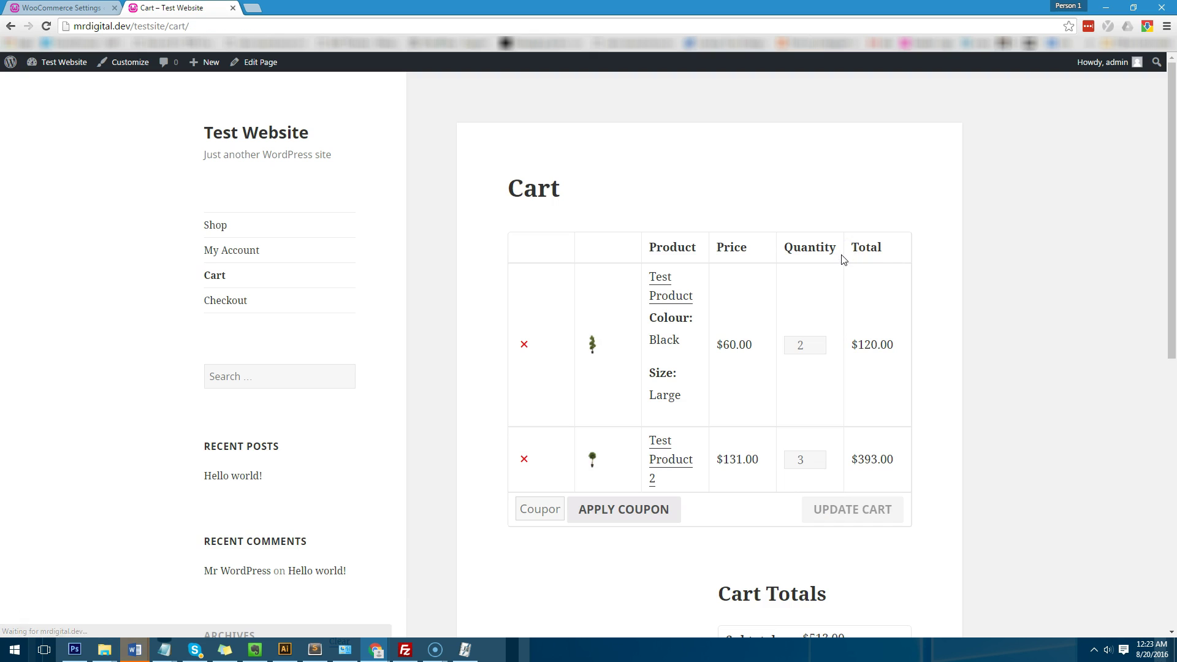
{"action": "scroll", "coordinate": [868, 299], "scroll_direction": "down", "scroll_amount": 1}
{"action": "scroll", "coordinate": [868, 299], "scroll_direction": "down", "scroll_amount": 4}
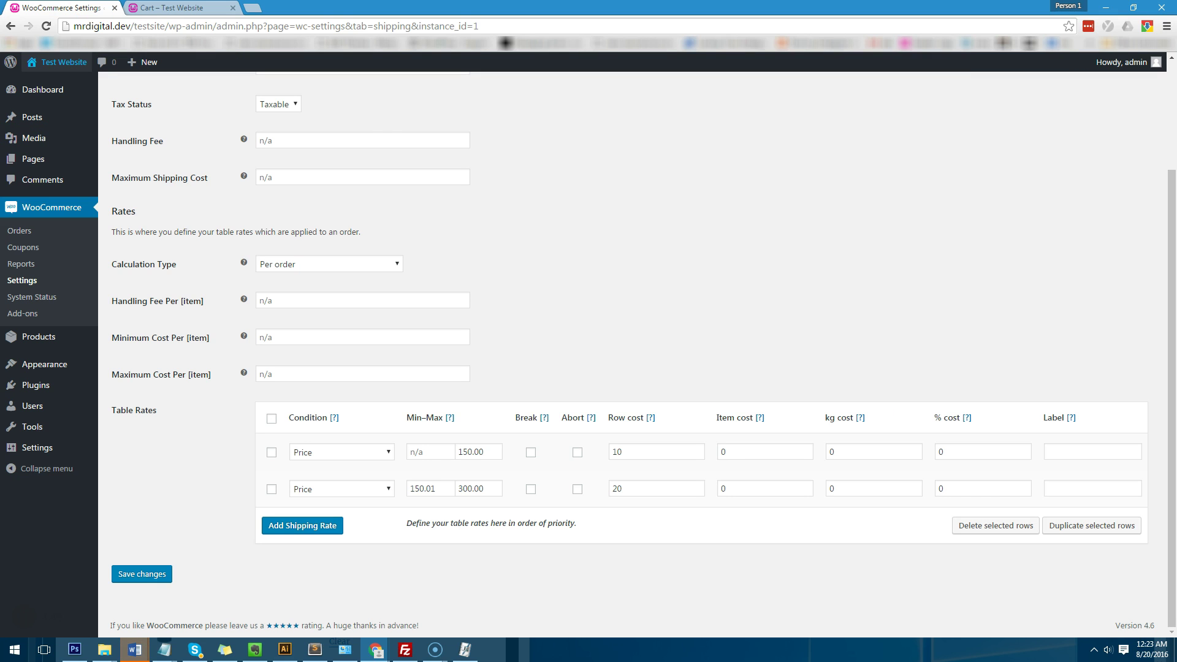
Step: Add a third Price rate row from 300.01 to 750, costing 0, labelled Free Delivery
{"action": "left_click", "coordinate": [323, 527]}
{"action": "left_click", "coordinate": [328, 532]}
{"action": "left_click", "coordinate": [333, 554]}
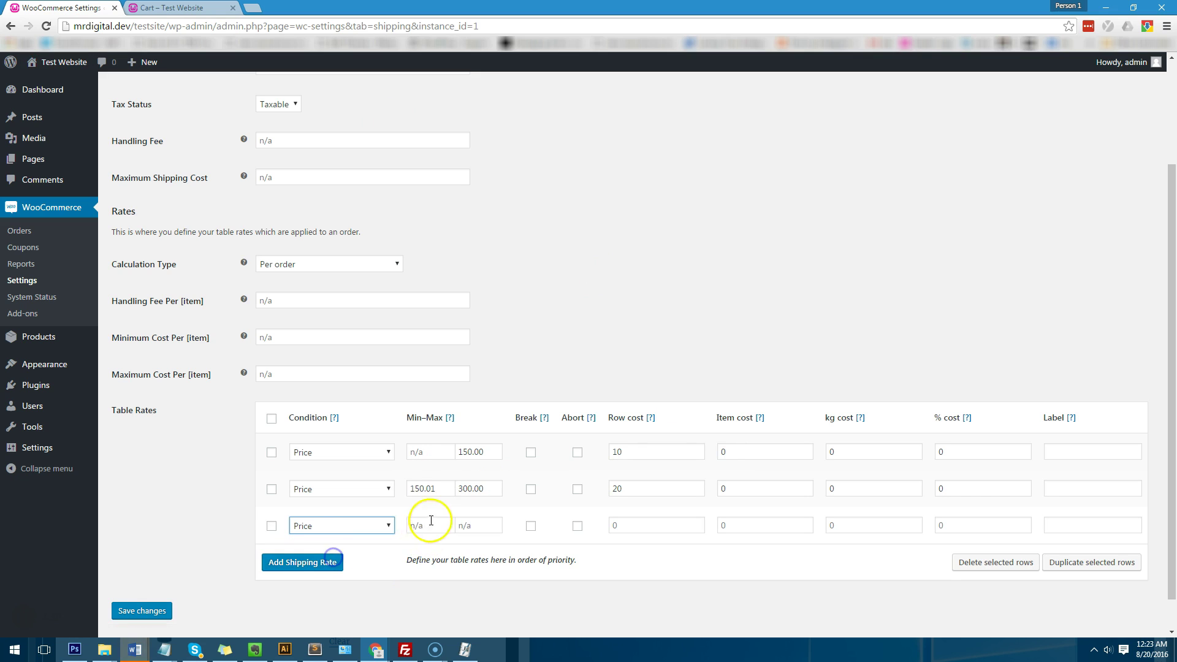
{"action": "left_click", "coordinate": [432, 525]}
{"action": "type", "text": "300.01"}
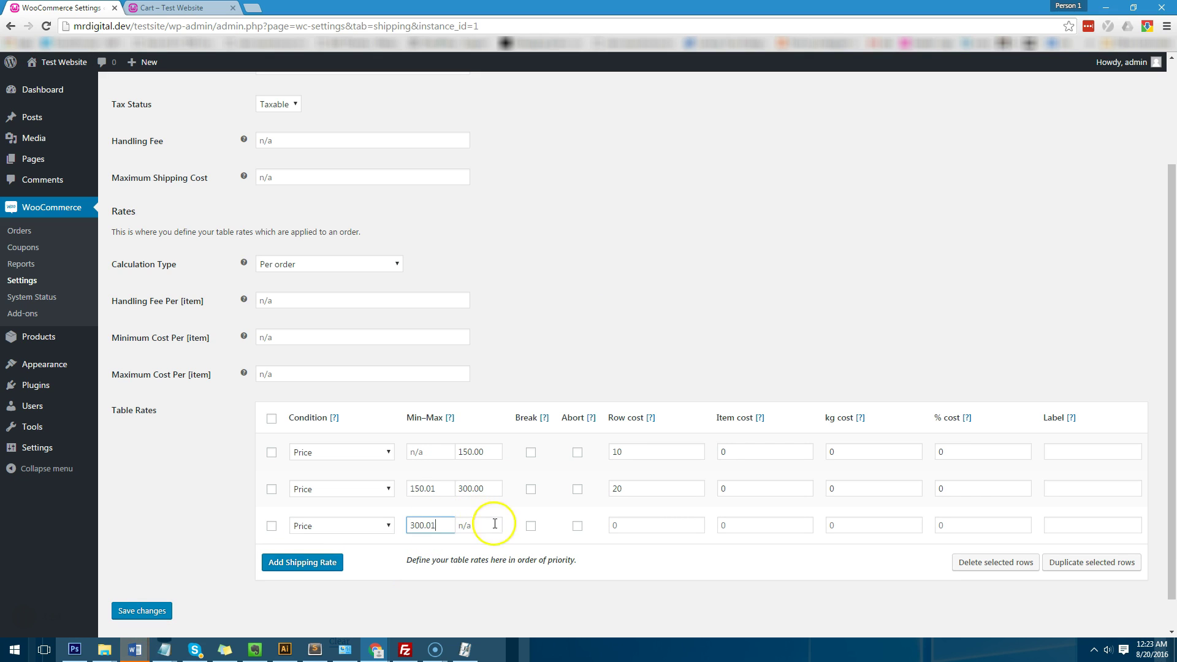
{"action": "left_click", "coordinate": [496, 523]}
{"action": "left_click", "coordinate": [147, 611]}
{"action": "scroll", "coordinate": [392, 399], "scroll_direction": "down", "scroll_amount": 3}
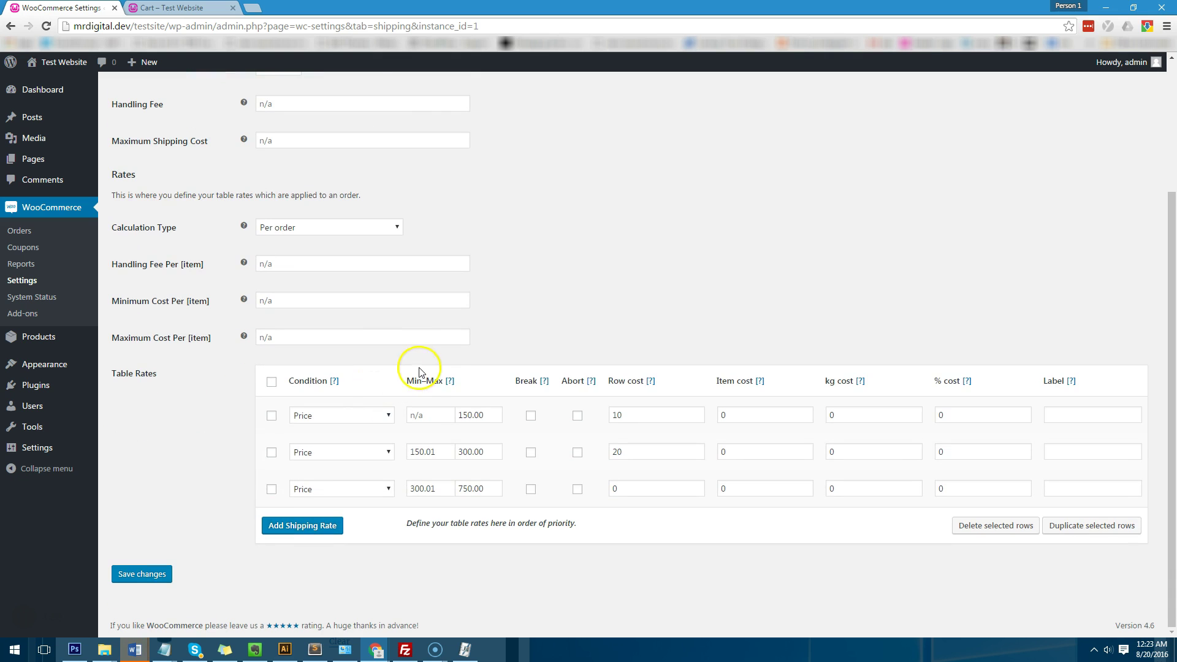
{"action": "double_click", "coordinate": [657, 488]}
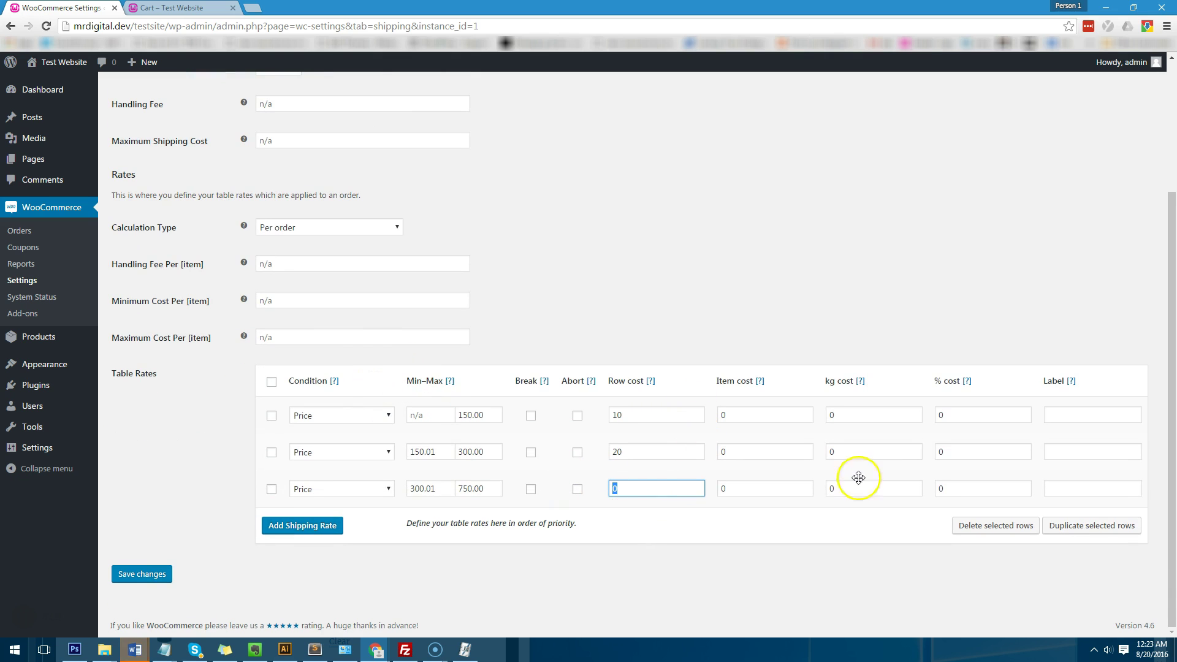
{"action": "left_click", "coordinate": [1104, 498]}
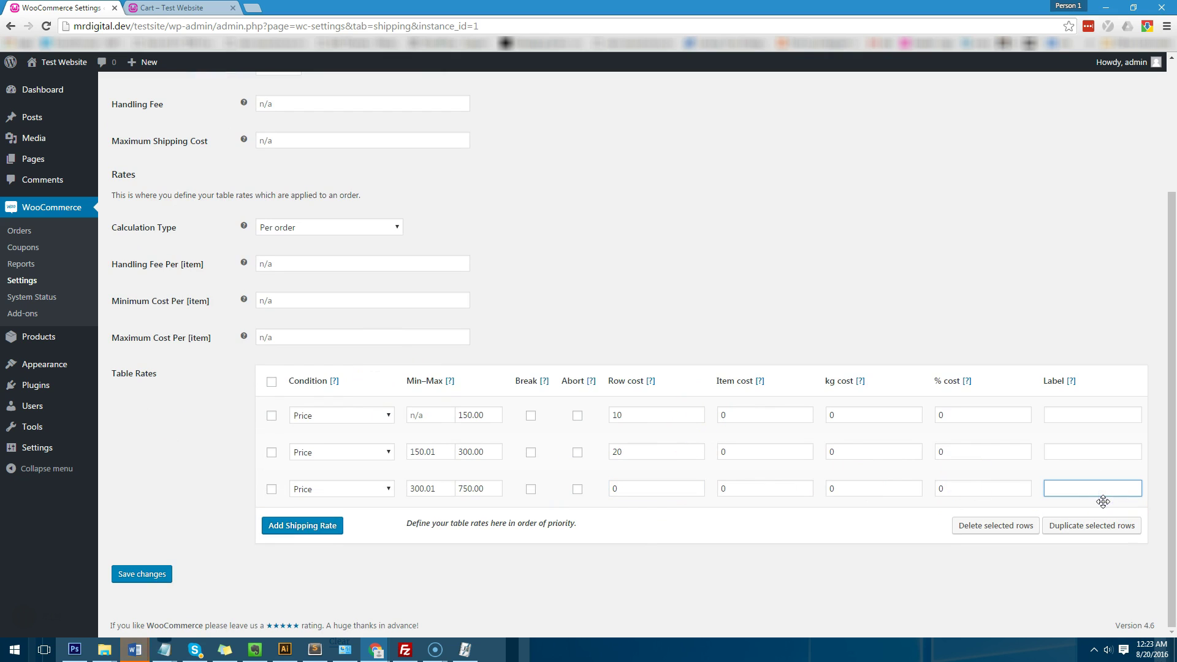
{"action": "left_click", "coordinate": [613, 485]}
{"action": "left_click", "coordinate": [1088, 488]}
{"action": "type", "text": "Free Delivery"}
Step: Label the first two rate rows 'Regular Post' and save the table rates
{"action": "left_click", "coordinate": [1068, 416]}
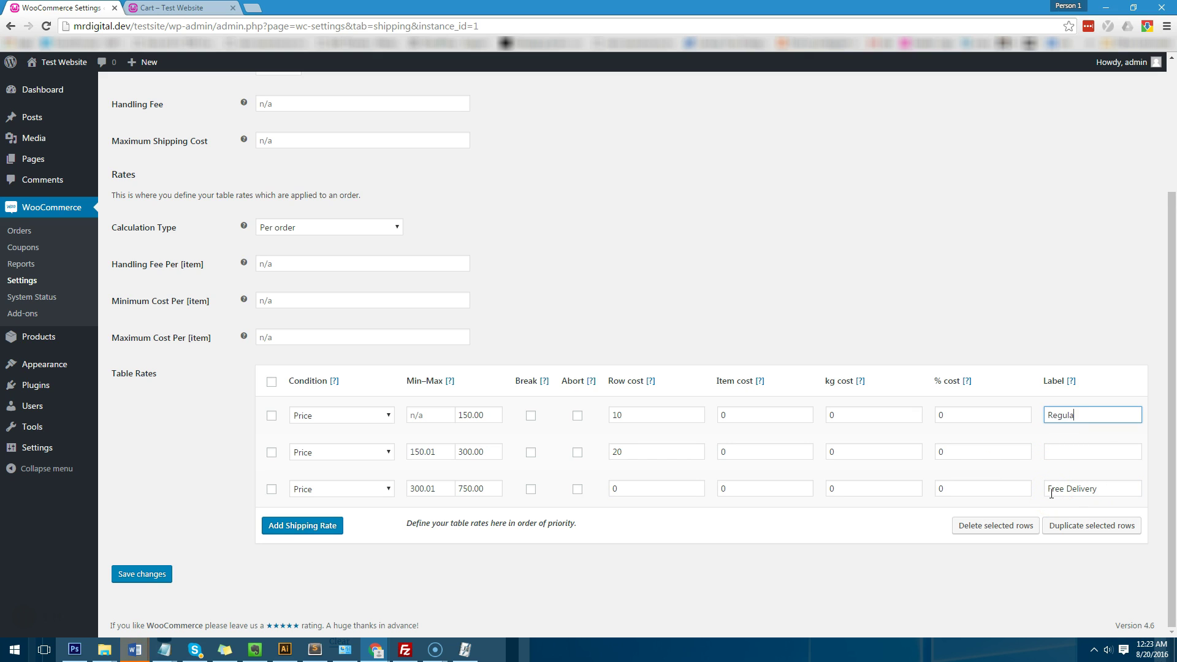
{"action": "type", "text": "Regular Post"}
{"action": "key", "text": "ctrl+a"}
{"action": "left_click", "coordinate": [1112, 456]}
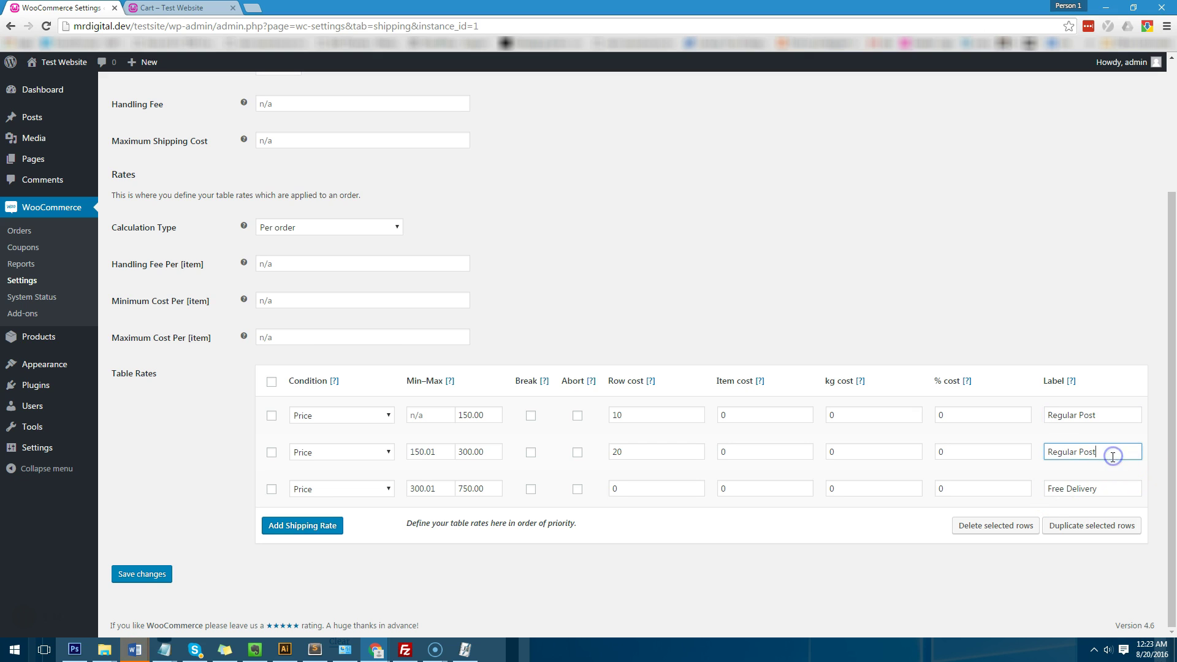
{"action": "left_click", "coordinate": [923, 303]}
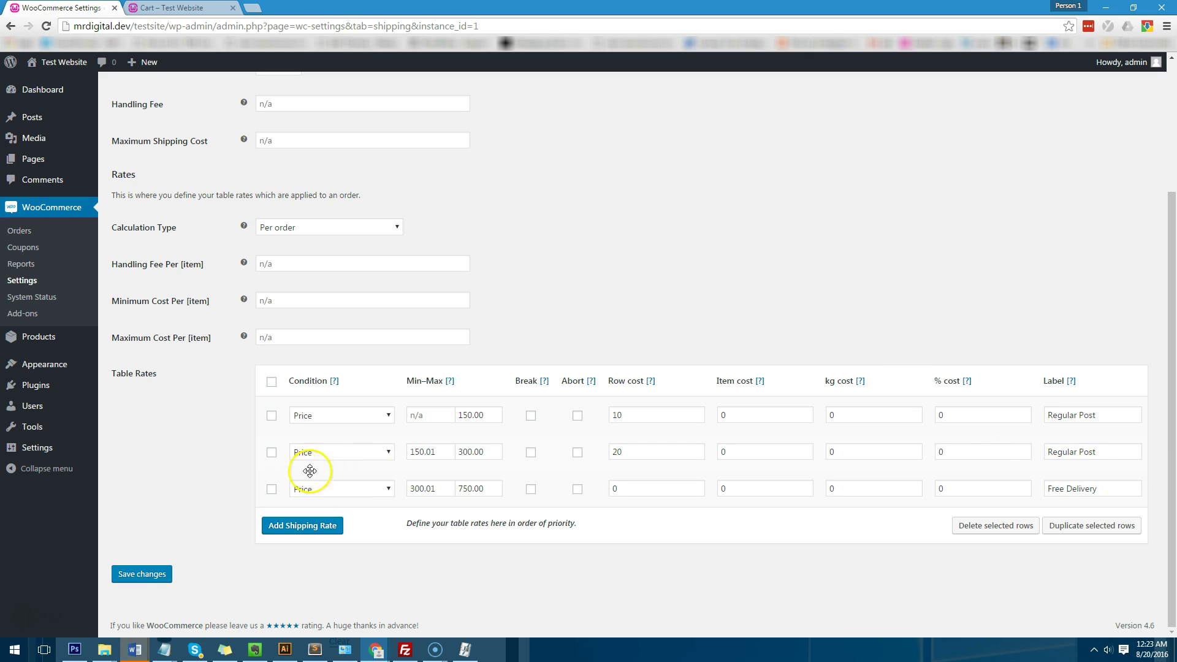
{"action": "left_click", "coordinate": [163, 574]}
Step: Return to the storefront cart and proceed to checkout
{"action": "key", "text": "ctrl+Tab"}
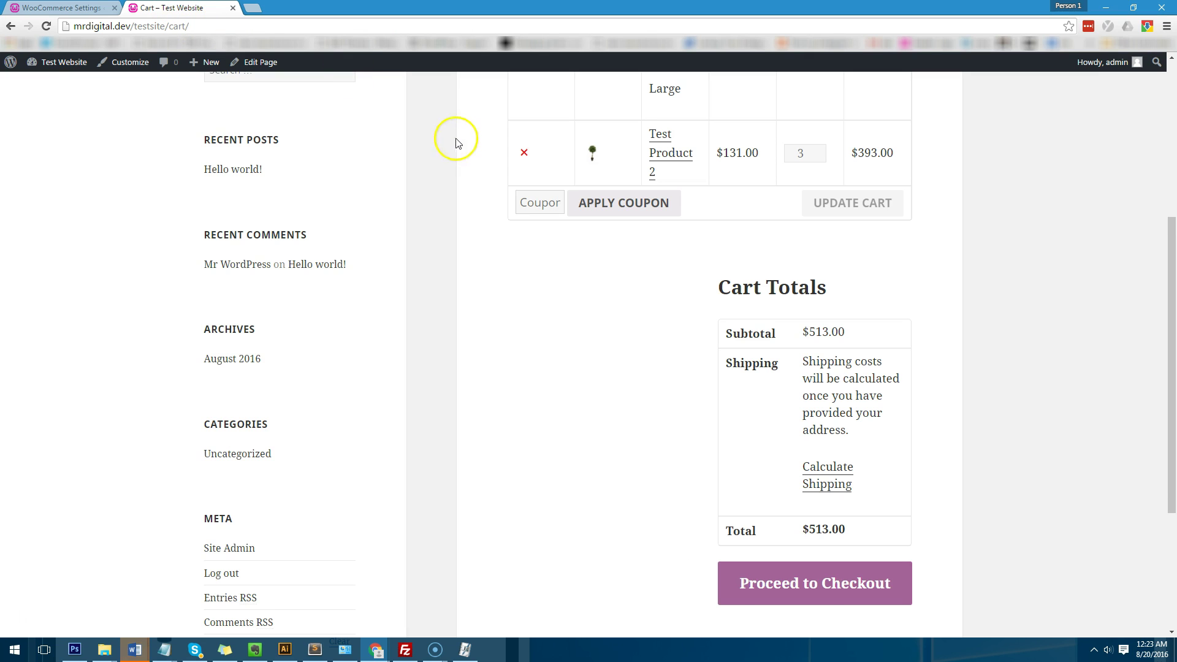
{"action": "scroll", "coordinate": [447, 183], "scroll_direction": "up", "scroll_amount": 5}
{"action": "scroll", "coordinate": [420, 268], "scroll_direction": "down", "scroll_amount": 6}
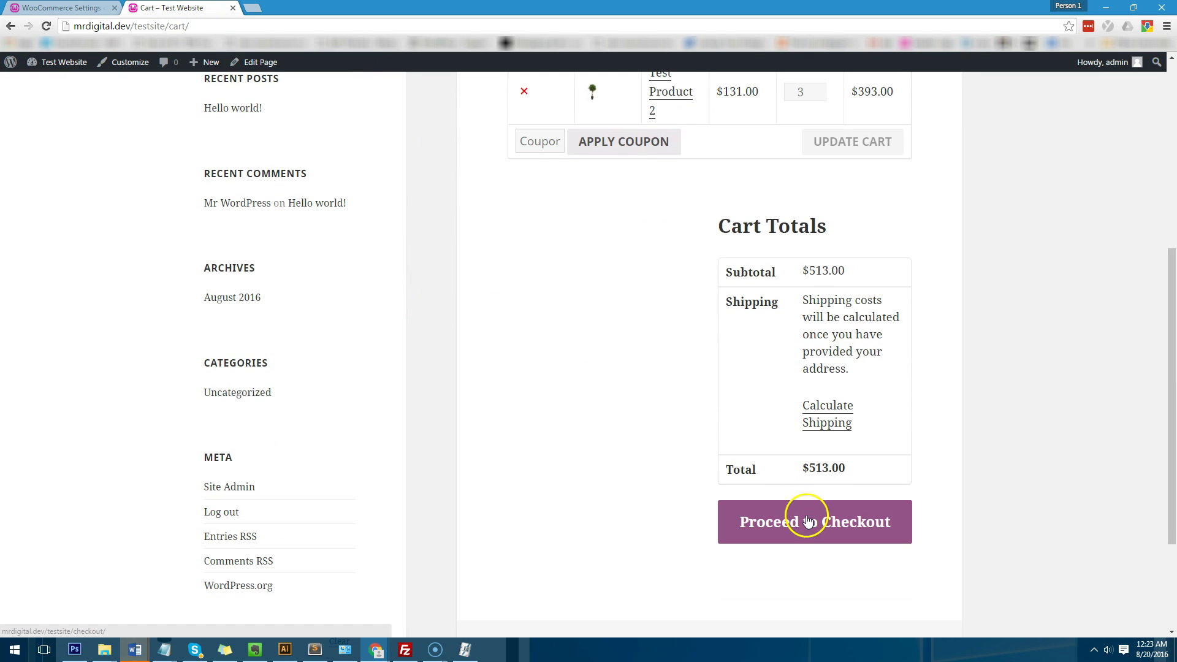
{"action": "left_click", "coordinate": [807, 520]}
{"action": "scroll", "coordinate": [667, 374], "scroll_direction": "down", "scroll_amount": 4}
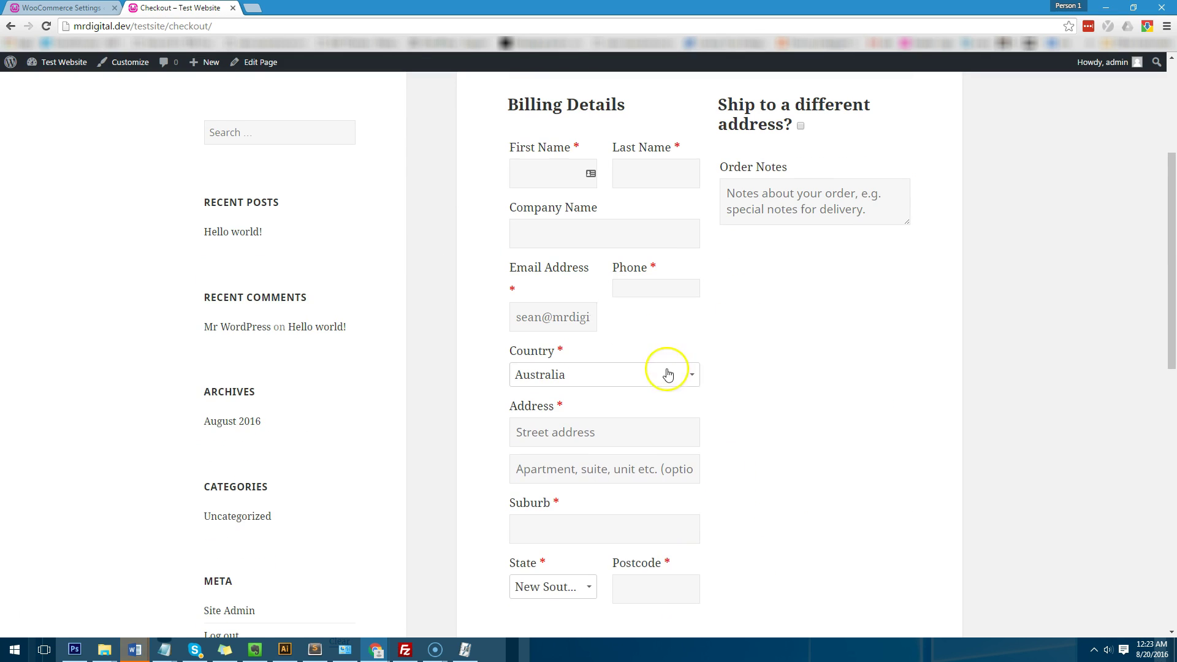
Step: Fill in the billing name, company, phone, street address and suburb, with postcode 2202
{"action": "left_click", "coordinate": [565, 171]}
{"action": "key", "text": "Tab"}
{"action": "key", "text": "Tab"}
{"action": "key", "text": "Tab"}
{"action": "key", "text": "Tab"}
{"action": "key", "text": "Tab"}
{"action": "scroll", "coordinate": [675, 331], "scroll_direction": "down", "scroll_amount": 2}
{"action": "type", "text": "10 Test Rd"}
{"action": "key", "text": "Tab"}
{"action": "key", "text": "Tab"}
{"action": "type", "text": "Sydney"}
{"action": "key", "text": "Tab"}
{"action": "left_click", "coordinate": [679, 472]}
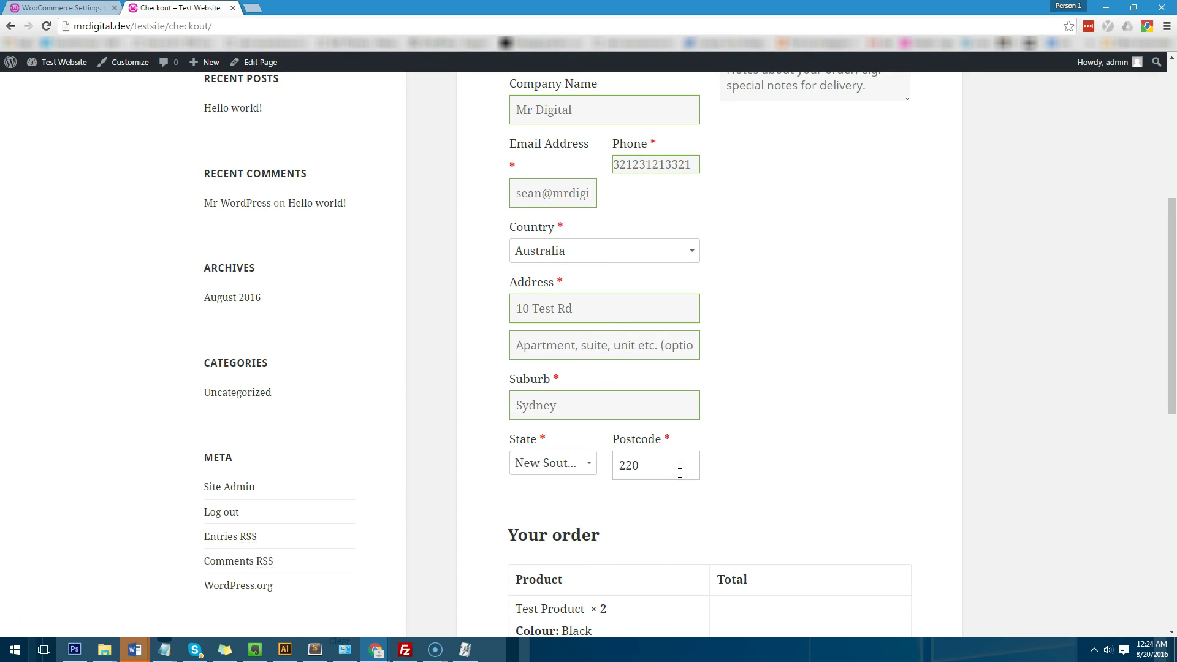
{"action": "type", "text": "2202"}
{"action": "left_click", "coordinate": [908, 227]}
Step: Check that the order's shipping line shows Free Delivery
{"action": "scroll", "coordinate": [908, 227], "scroll_direction": "down", "scroll_amount": 7}
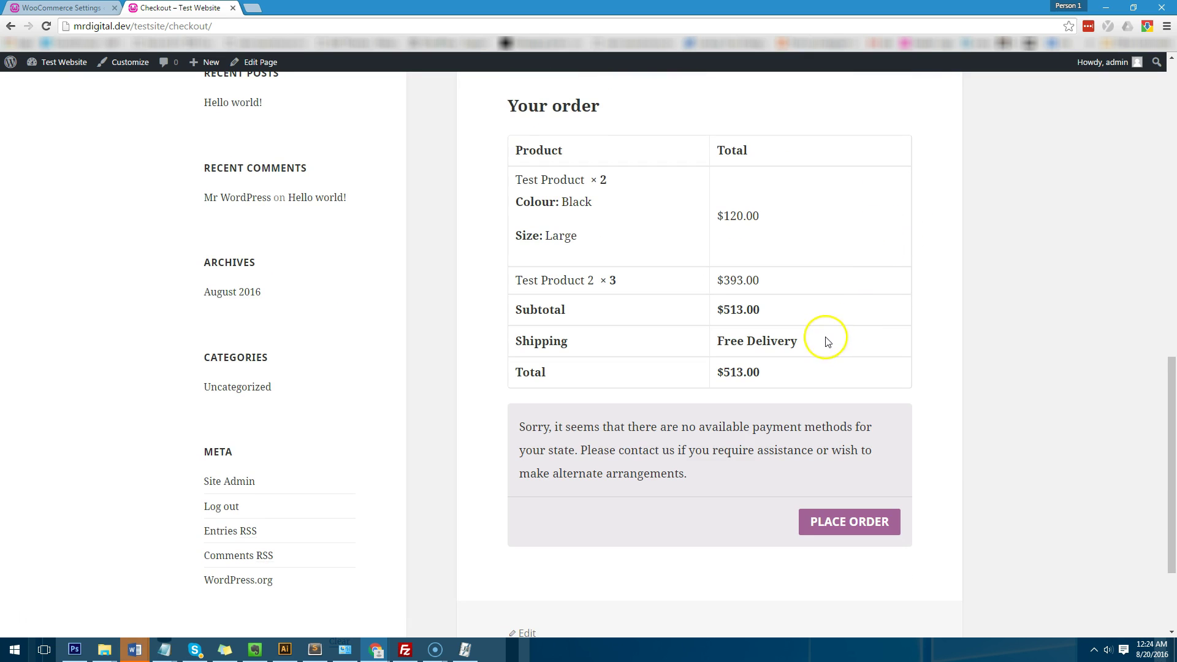
{"action": "left_click_drag", "start_coordinate": [715, 340], "coordinate": [795, 336]}
{"action": "left_click", "coordinate": [831, 330]}
{"action": "scroll", "coordinate": [841, 357], "scroll_direction": "up", "scroll_amount": 7}
{"action": "scroll", "coordinate": [833, 368], "scroll_direction": "down", "scroll_amount": 14}
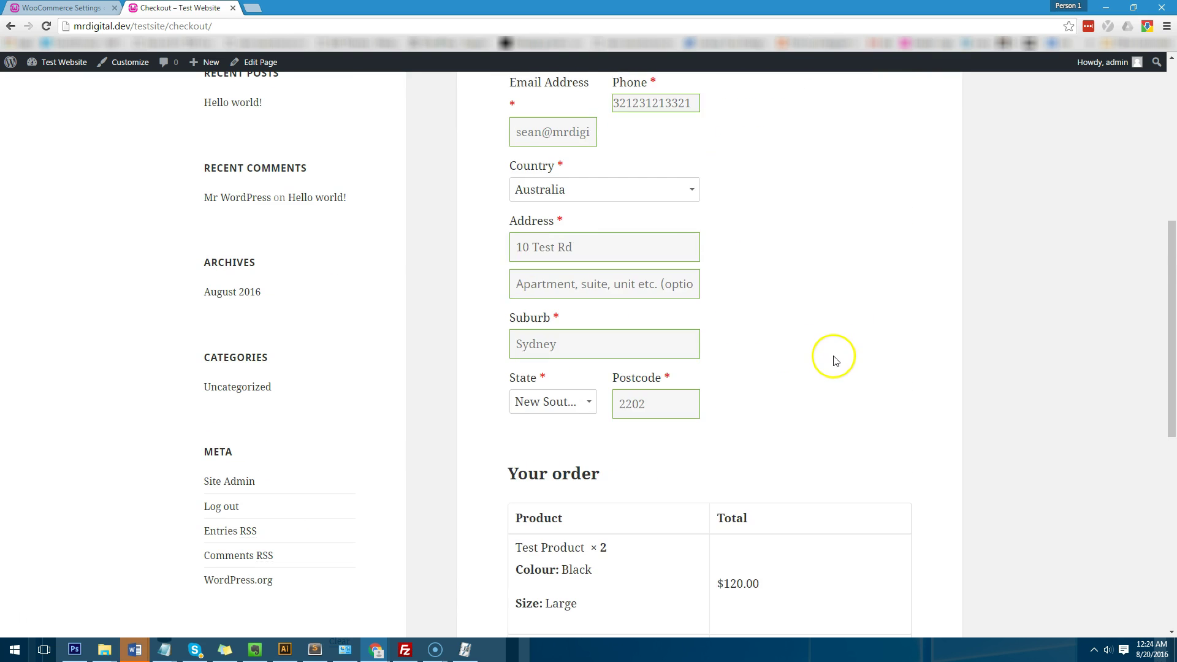
{"action": "scroll", "coordinate": [606, 305], "scroll_direction": "up", "scroll_amount": 7}
{"action": "scroll", "coordinate": [606, 305], "scroll_direction": "up", "scroll_amount": 7}
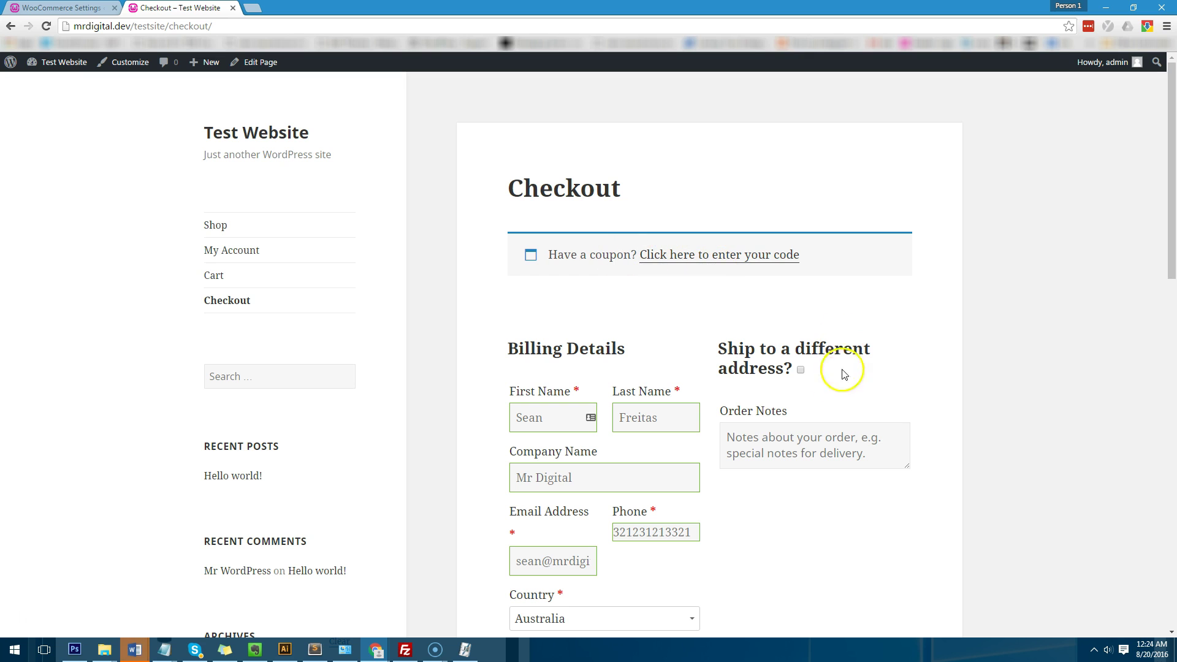
Step: Remove Test Product 2 from the cart and proceed to checkout
{"action": "left_click", "coordinate": [214, 284]}
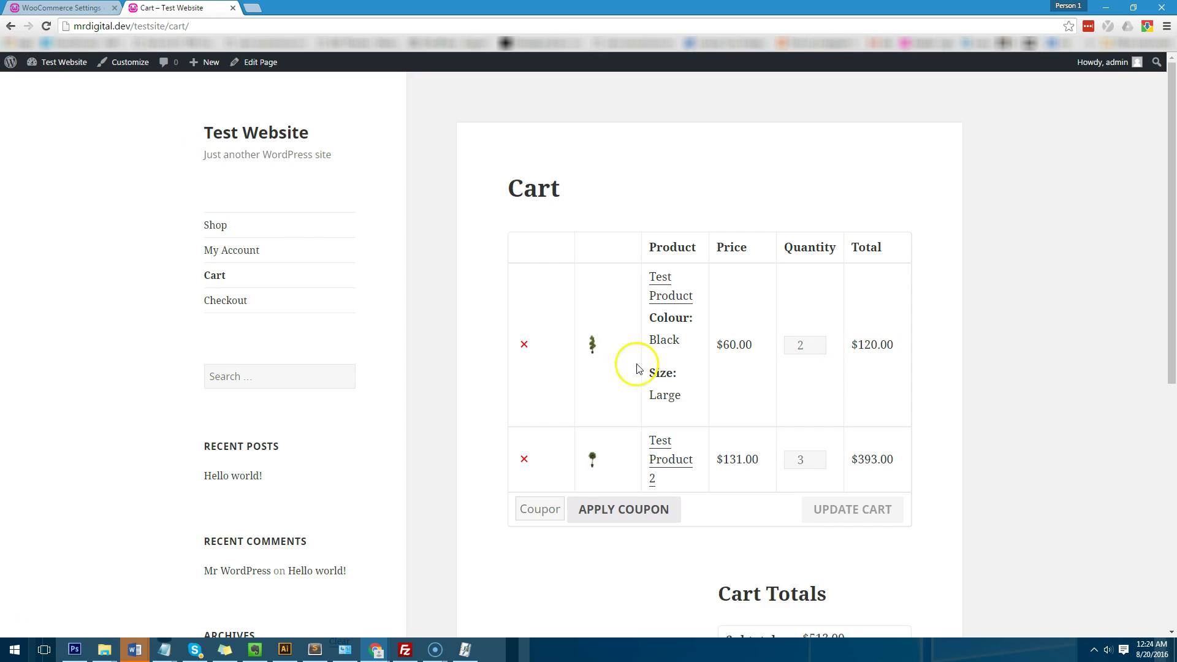
{"action": "left_click", "coordinate": [523, 460]}
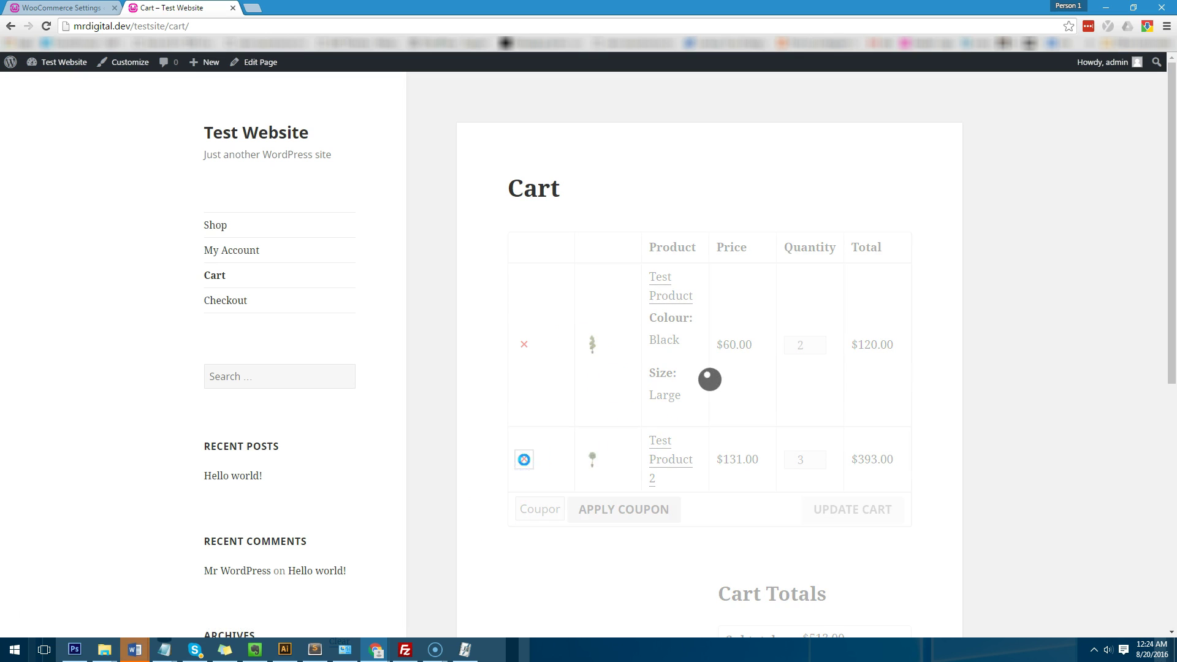
{"action": "scroll", "coordinate": [756, 462], "scroll_direction": "down", "scroll_amount": 7}
{"action": "left_click", "coordinate": [839, 395]}
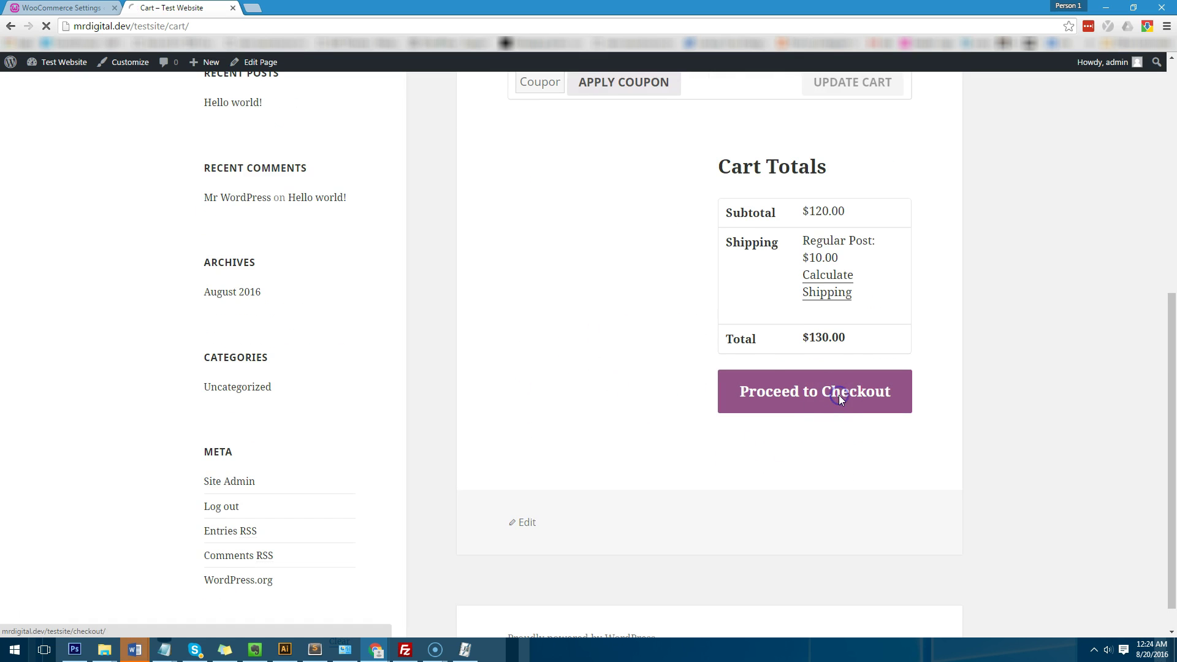
Step: Review the checkout's Shipping row, highlighting the Regular Post $10.00 charge on $120.00
{"action": "scroll", "coordinate": [689, 342], "scroll_direction": "down", "scroll_amount": 6}
{"action": "scroll", "coordinate": [684, 389], "scroll_direction": "down", "scroll_amount": 5}
{"action": "scroll", "coordinate": [604, 385], "scroll_direction": "up", "scroll_amount": 5}
{"action": "scroll", "coordinate": [582, 331], "scroll_direction": "up", "scroll_amount": 4}
{"action": "left_click", "coordinate": [567, 283]}
{"action": "scroll", "coordinate": [735, 399], "scroll_direction": "down", "scroll_amount": 4}
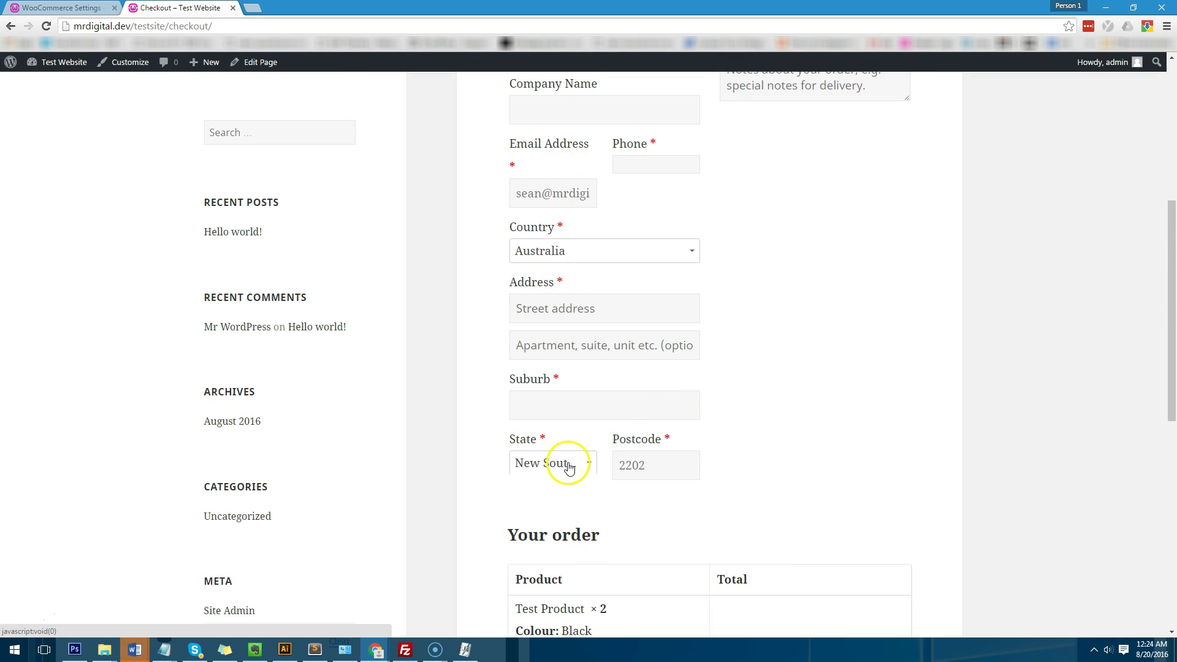
{"action": "scroll", "coordinate": [926, 310], "scroll_direction": "down", "scroll_amount": 6}
{"action": "left_click_drag", "start_coordinate": [837, 375], "coordinate": [717, 375]}
{"action": "left_click", "coordinate": [721, 374]}
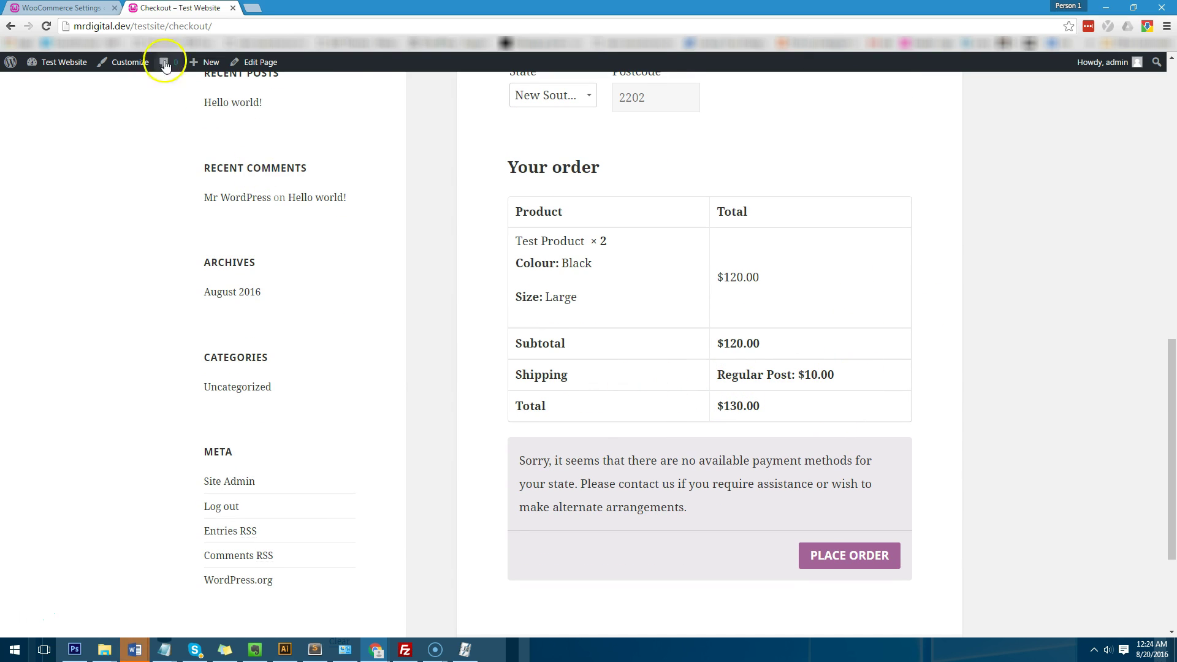
{"action": "left_click_drag", "start_coordinate": [795, 375], "coordinate": [718, 375]}
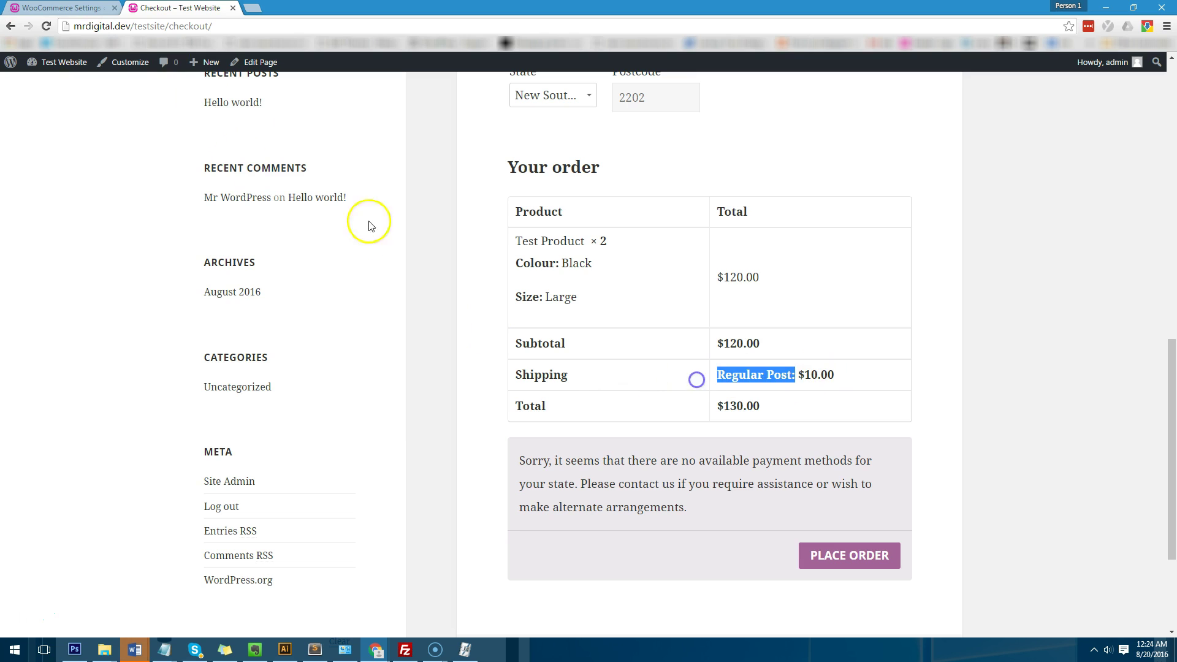
Step: Compare the table rate settings with the checkout, ending on the NSW table-rate settings
{"action": "key", "text": "ctrl+Tab"}
{"action": "scroll", "coordinate": [1042, 480], "scroll_direction": "down", "scroll_amount": 3}
{"action": "left_click_drag", "start_coordinate": [1138, 423], "coordinate": [868, 399]}
{"action": "left_click", "coordinate": [703, 227]}
{"action": "key", "text": "ctrl+Tab"}
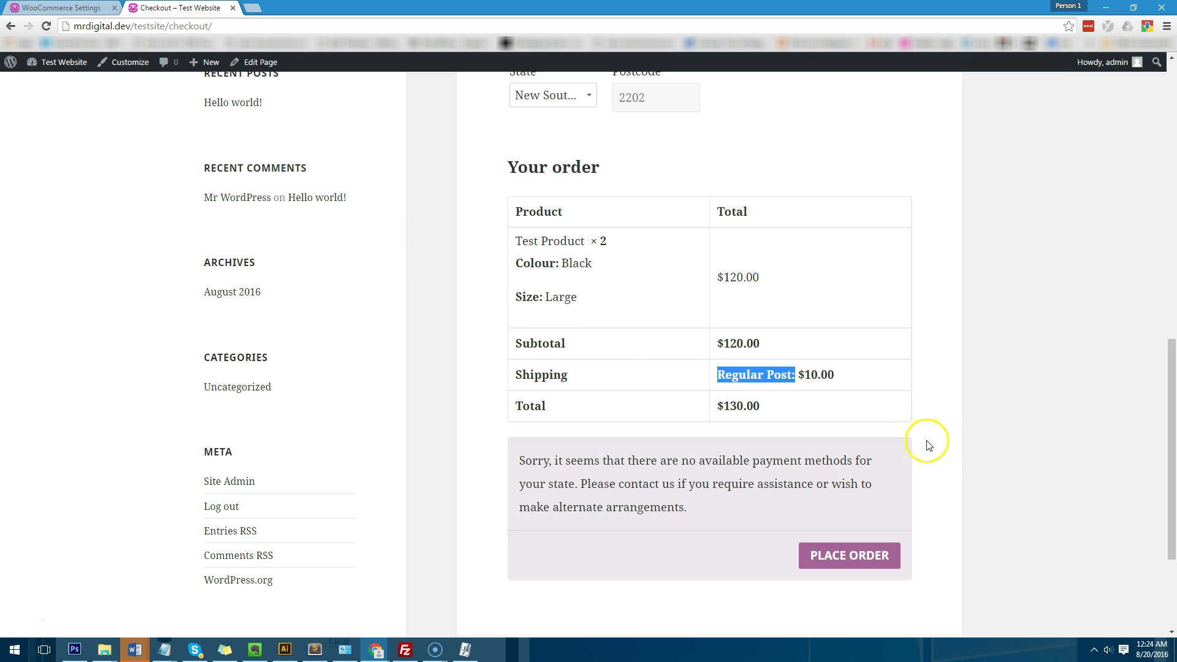
{"action": "scroll", "coordinate": [922, 441], "scroll_direction": "up", "scroll_amount": 2}
{"action": "scroll", "coordinate": [920, 446], "scroll_direction": "down", "scroll_amount": 2}
{"action": "key", "text": "ctrl+Tab"}
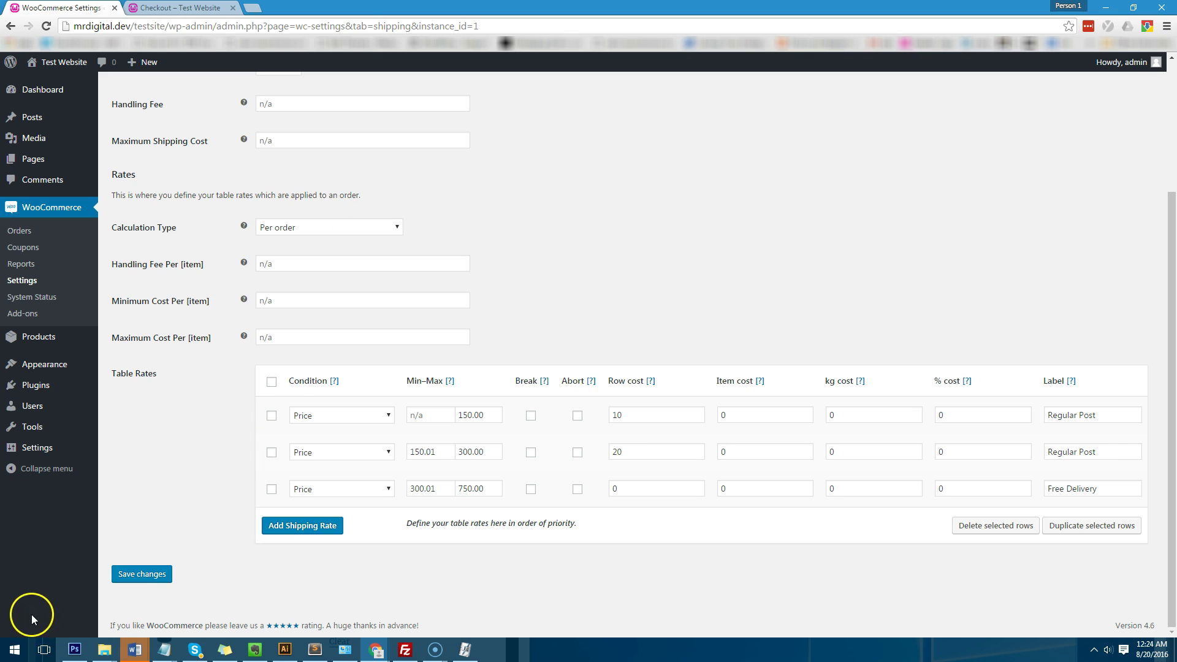
Step: Scroll up to the top of the NSW Delivery table rates page
{"action": "scroll", "coordinate": [31, 614], "scroll_direction": "up", "scroll_amount": 3}
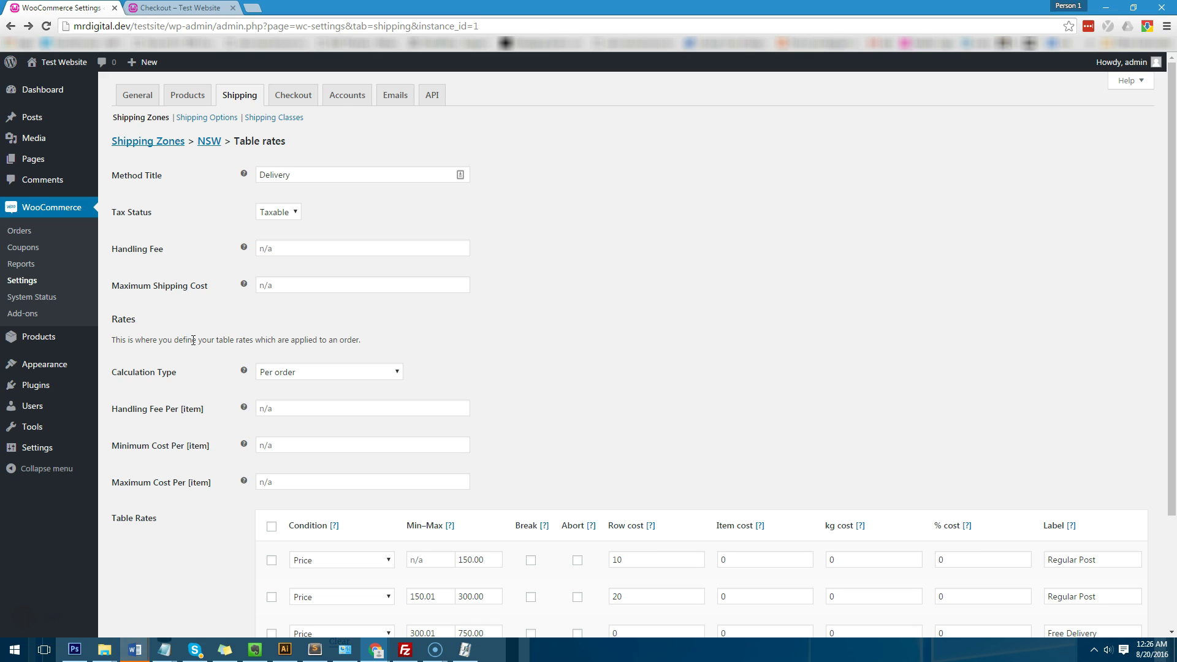
Step: On the Shipping Classes page, add a class named Small Plants with an empty slug
{"action": "left_click", "coordinate": [300, 122]}
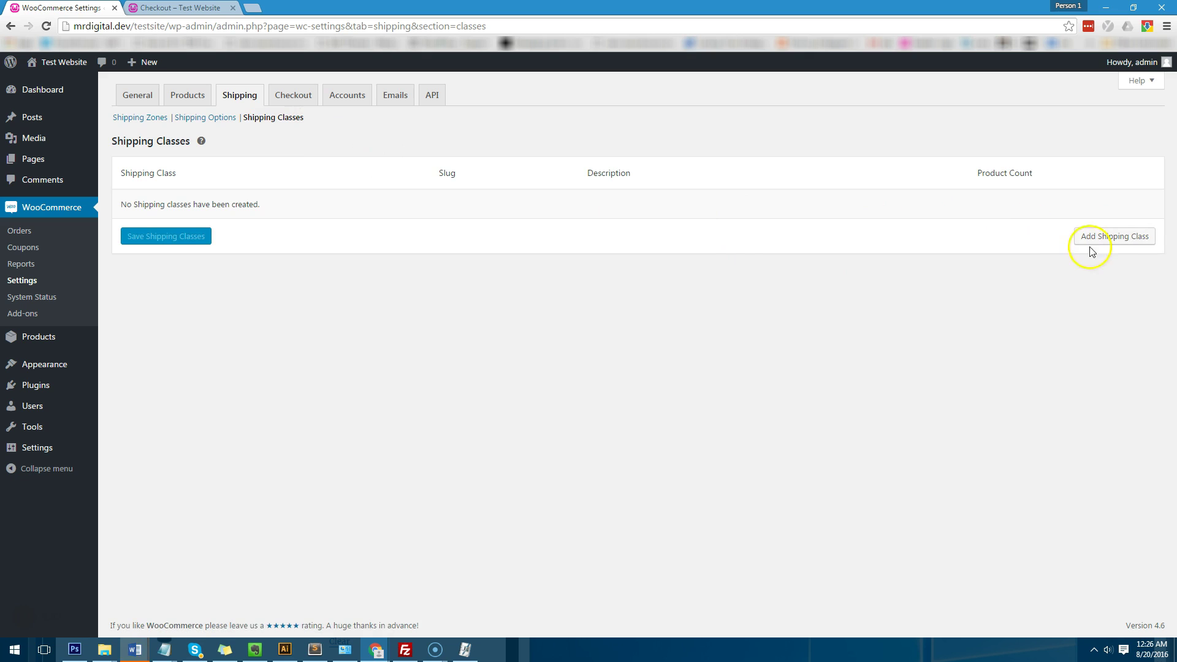
{"action": "left_click", "coordinate": [1108, 239]}
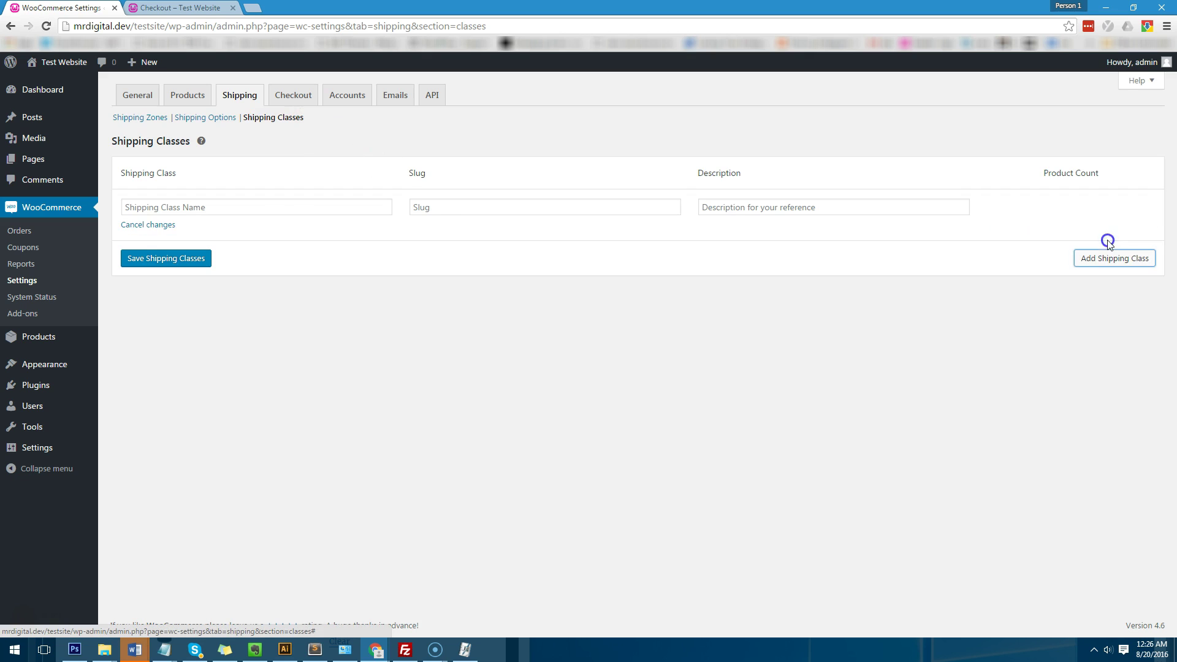
{"action": "left_click", "coordinate": [281, 204]}
{"action": "type", "text": "Small Plants"}
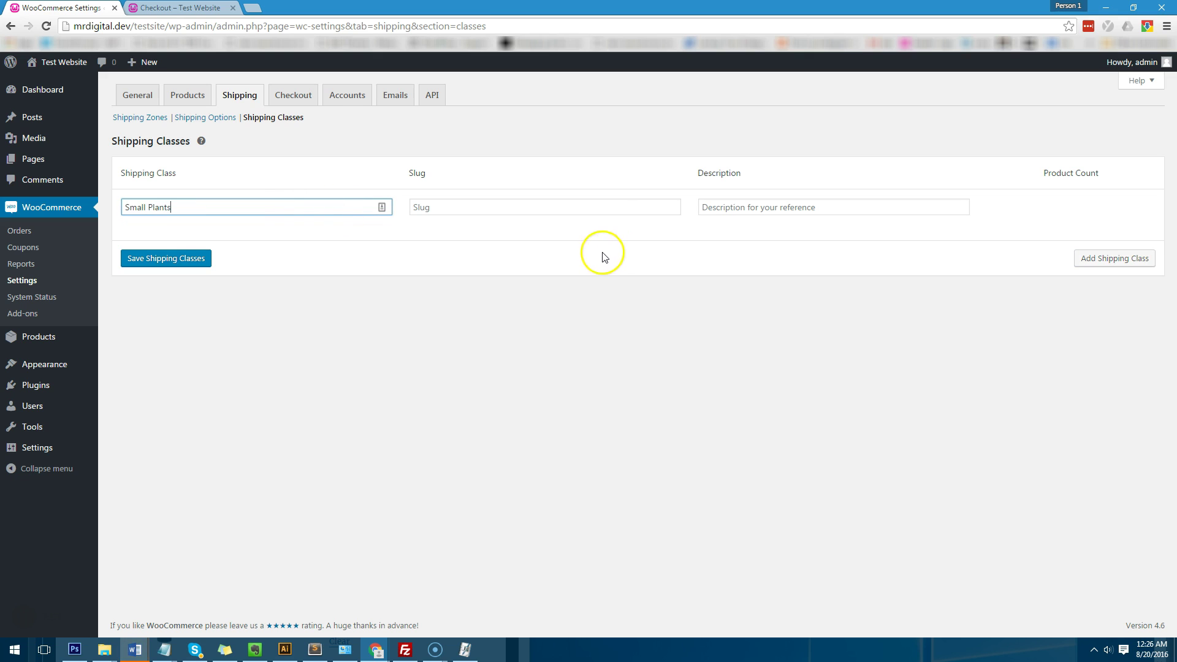
{"action": "left_click", "coordinate": [609, 206]}
{"action": "left_click", "coordinate": [690, 244]}
Step: Add a Large Plants class, discard the extra empty row, and save both classes
{"action": "left_click", "coordinate": [1109, 257]}
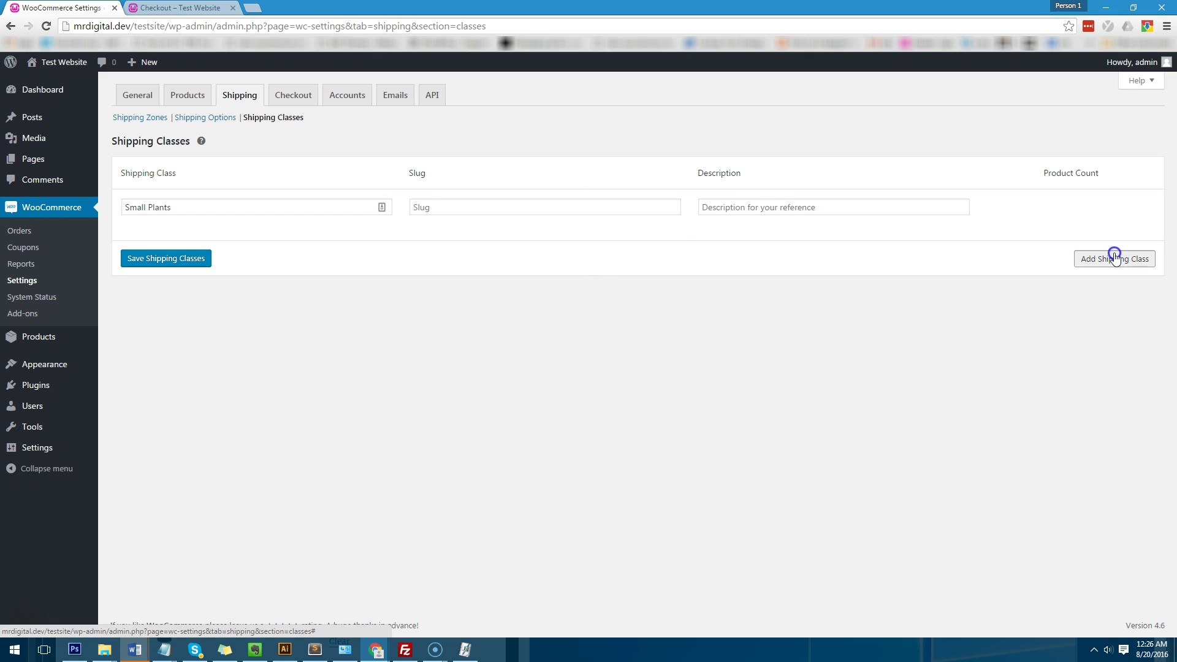
{"action": "left_click", "coordinate": [272, 258]}
{"action": "type", "text": "B"}
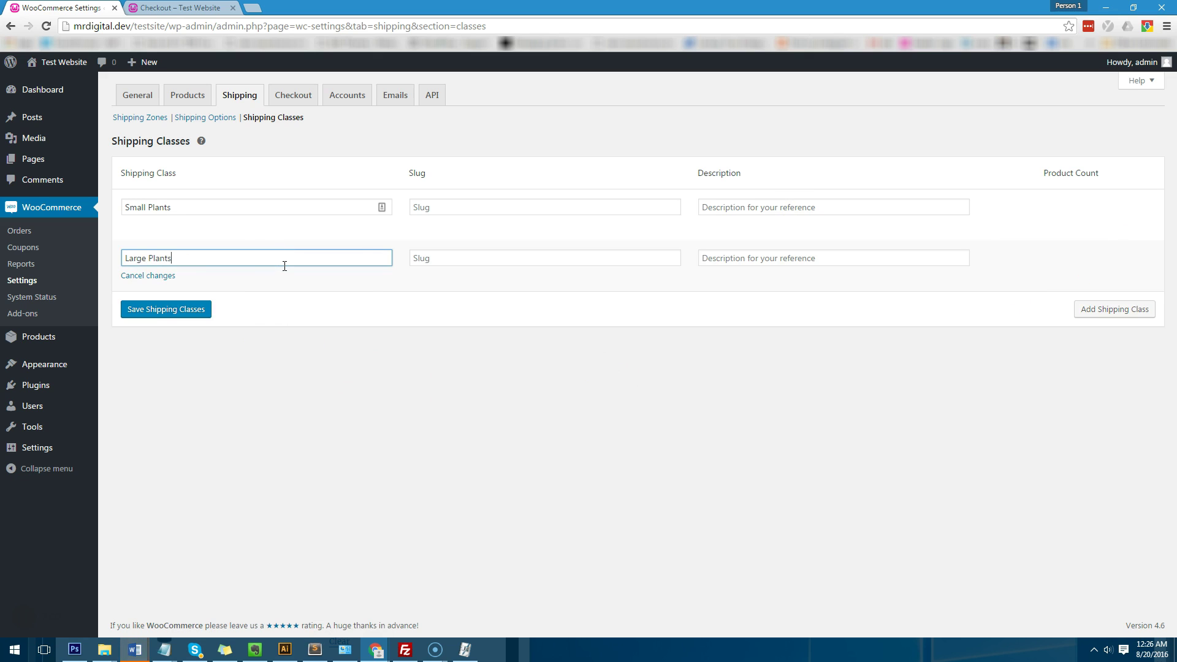
{"action": "left_click", "coordinate": [1147, 310]}
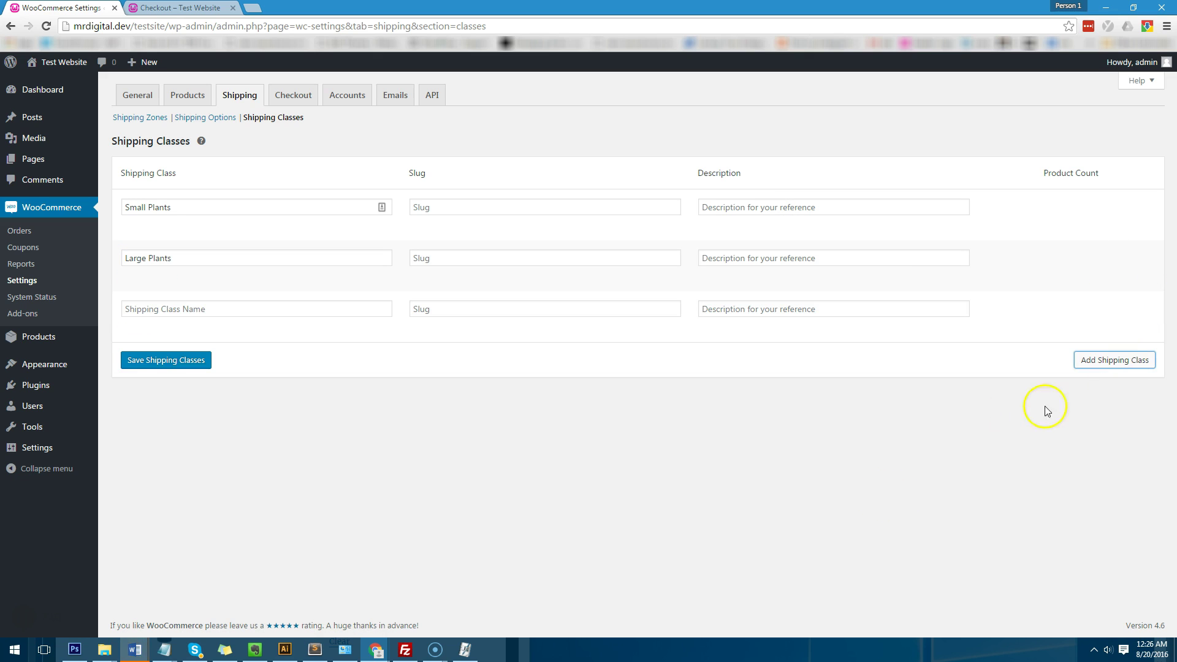
{"action": "left_click", "coordinate": [156, 327]}
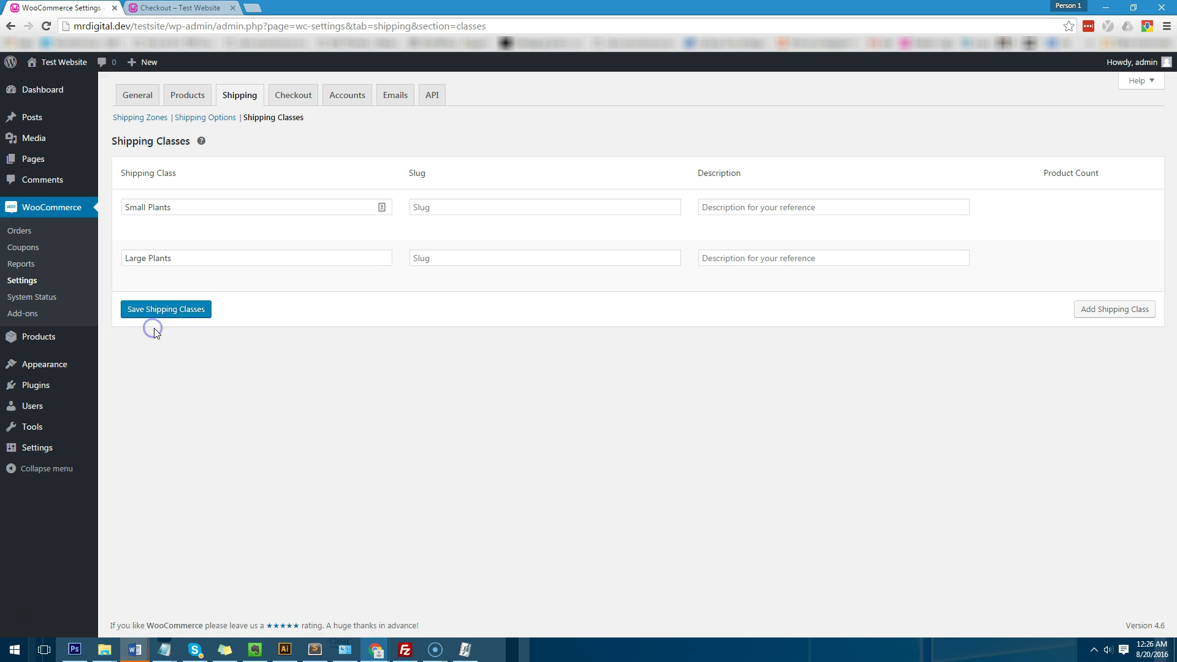
{"action": "left_click", "coordinate": [158, 312]}
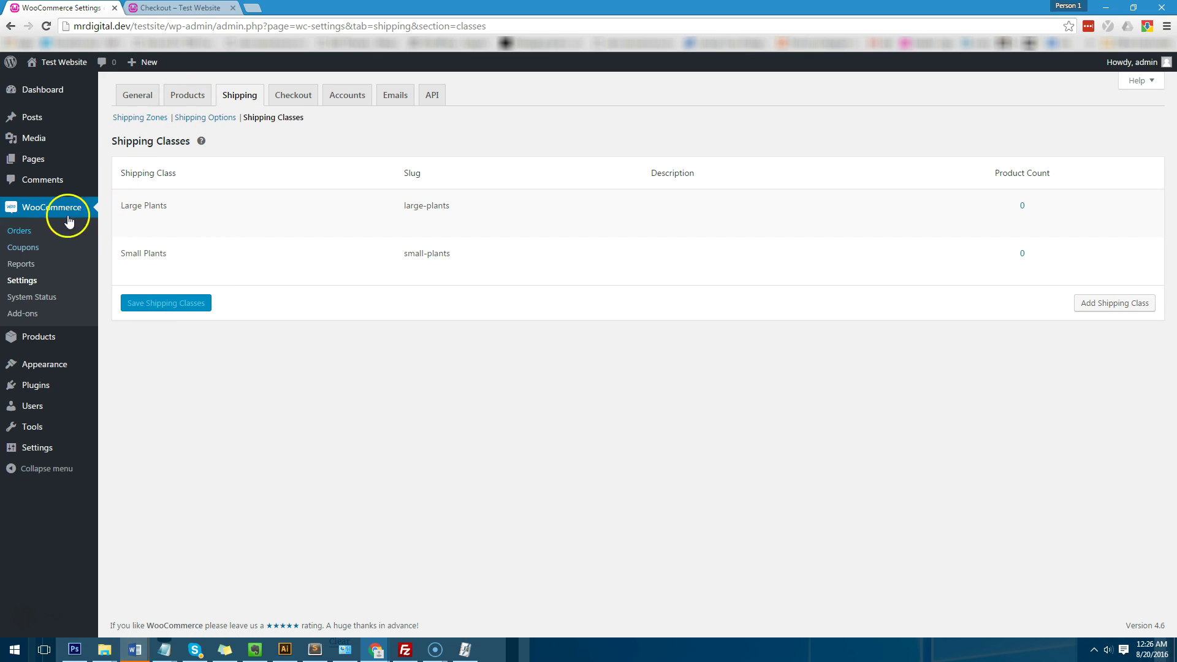
Step: Assign the Large Plants shipping class to Test Product 3 and update it
{"action": "left_click", "coordinate": [92, 347]}
{"action": "left_click", "coordinate": [192, 181]}
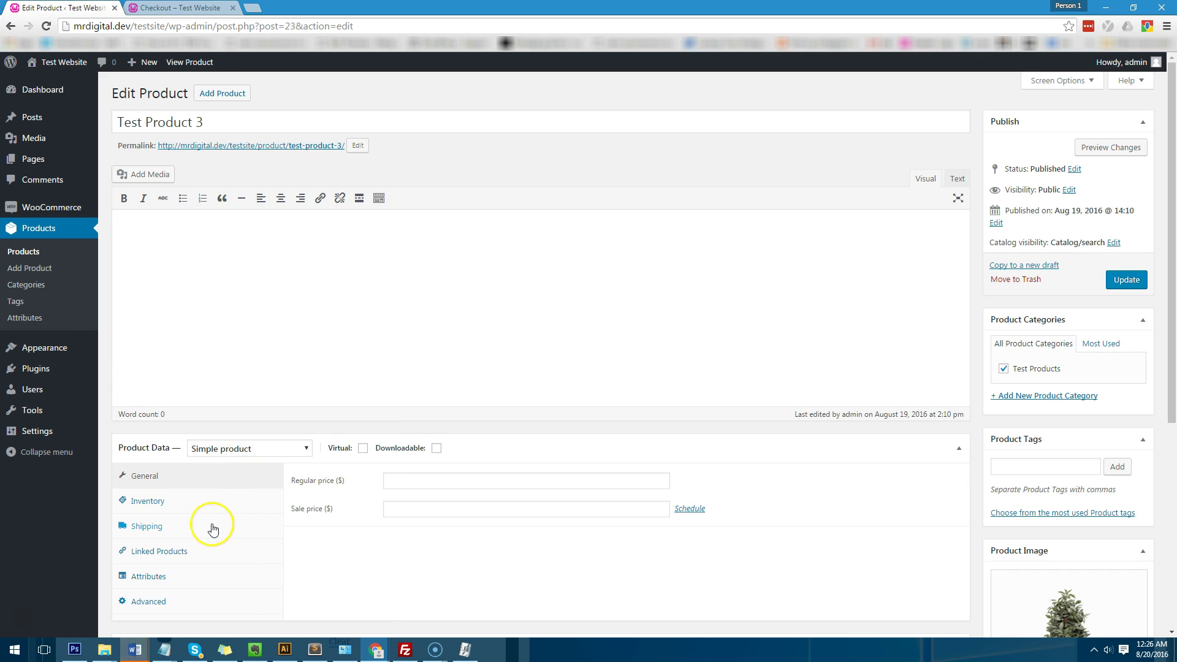
{"action": "scroll", "coordinate": [219, 517], "scroll_direction": "down", "scroll_amount": 1}
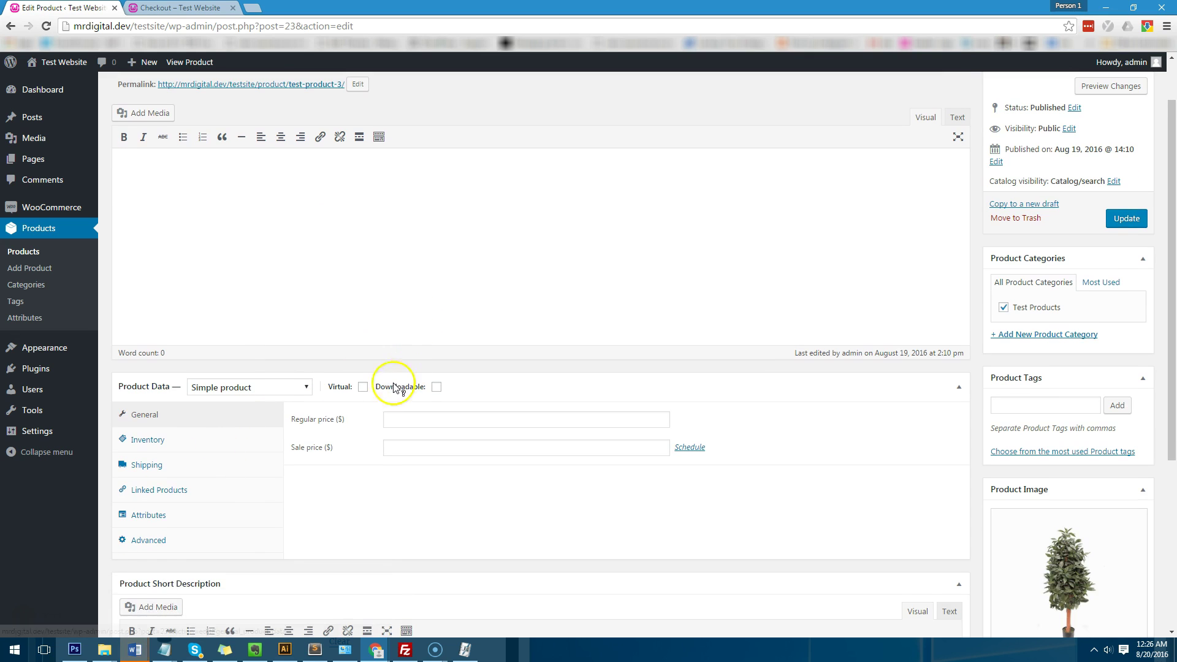
{"action": "left_click", "coordinate": [204, 459]}
{"action": "left_click", "coordinate": [431, 484]}
{"action": "left_click", "coordinate": [435, 519]}
{"action": "left_click", "coordinate": [1125, 219]}
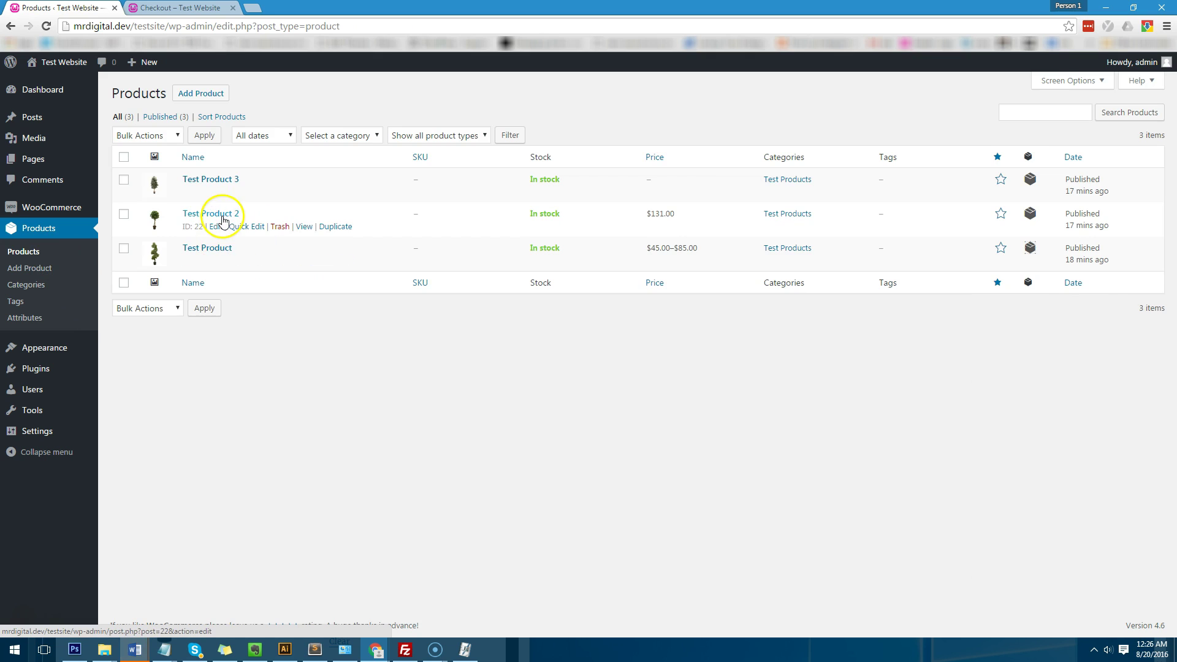
Step: Give Test Product 2 the Small Plants shipping class and update it
{"action": "left_click", "coordinate": [223, 218]}
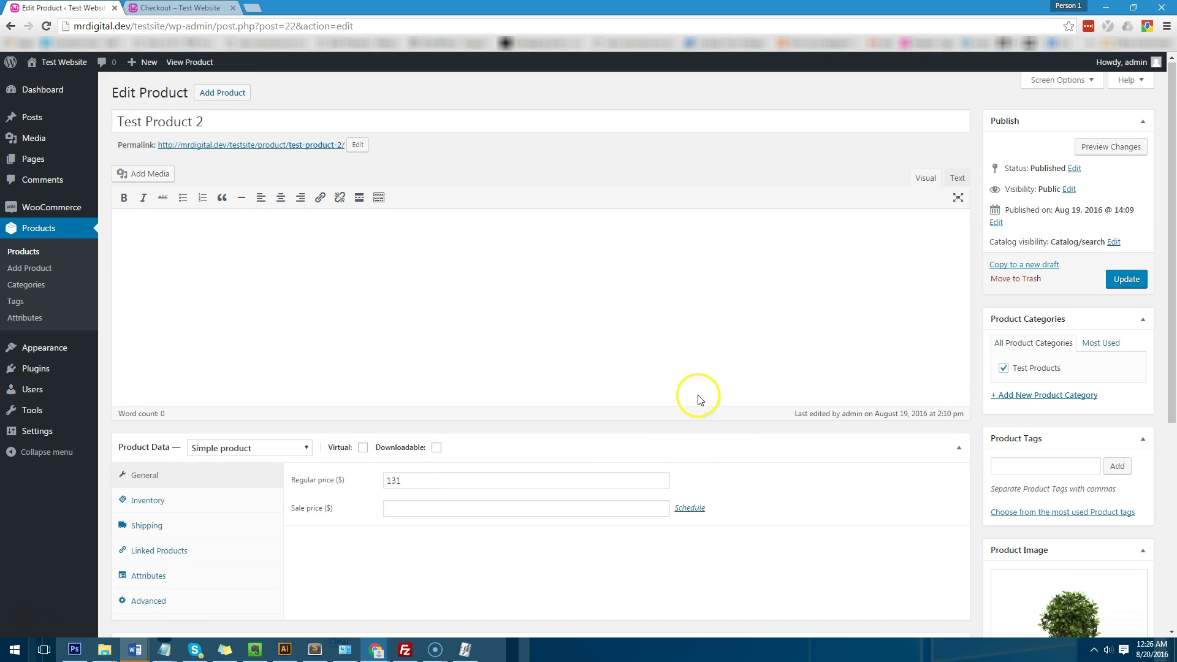
{"action": "scroll", "coordinate": [165, 467], "scroll_direction": "down", "scroll_amount": 1}
{"action": "left_click", "coordinate": [165, 467]}
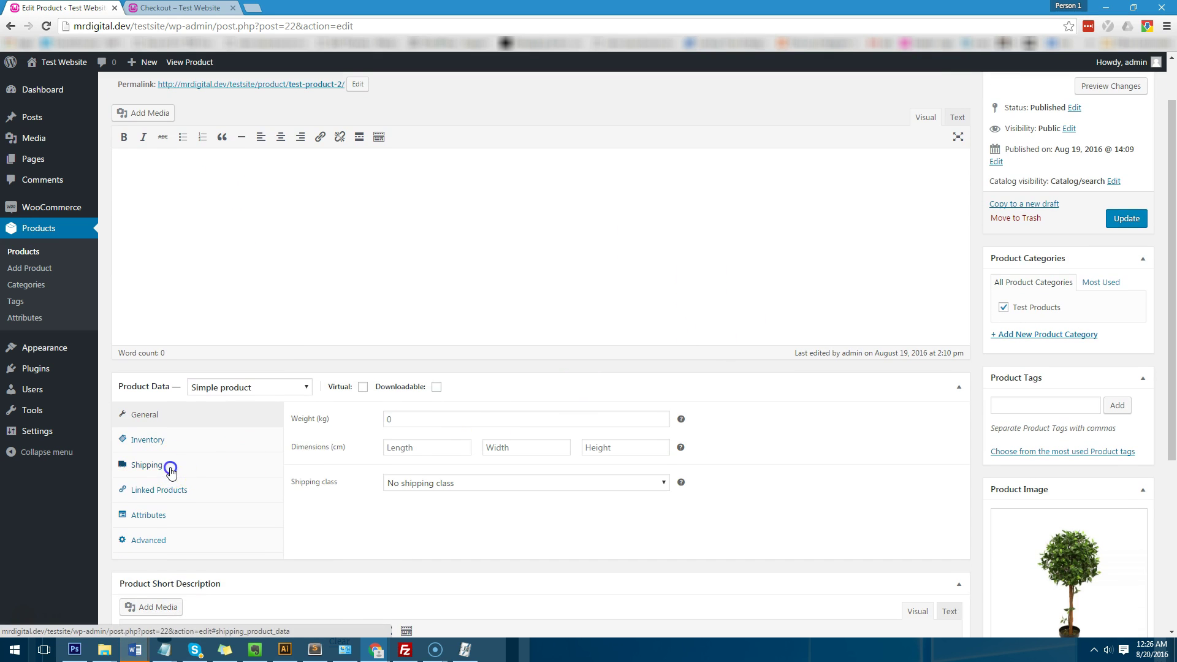
{"action": "left_click", "coordinate": [431, 490]}
{"action": "left_click", "coordinate": [441, 508]}
{"action": "left_click", "coordinate": [1136, 219]}
Step: Set Test Product 3's regular price to 201 and update it
{"action": "left_click", "coordinate": [59, 251]}
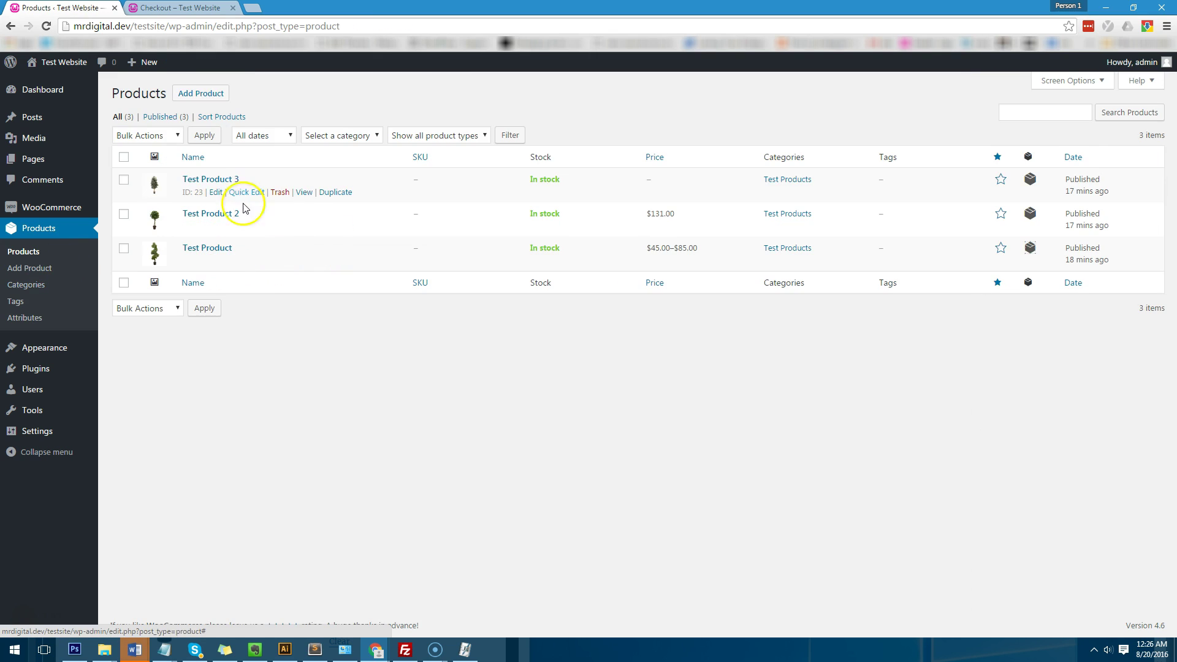
{"action": "left_click", "coordinate": [233, 179]}
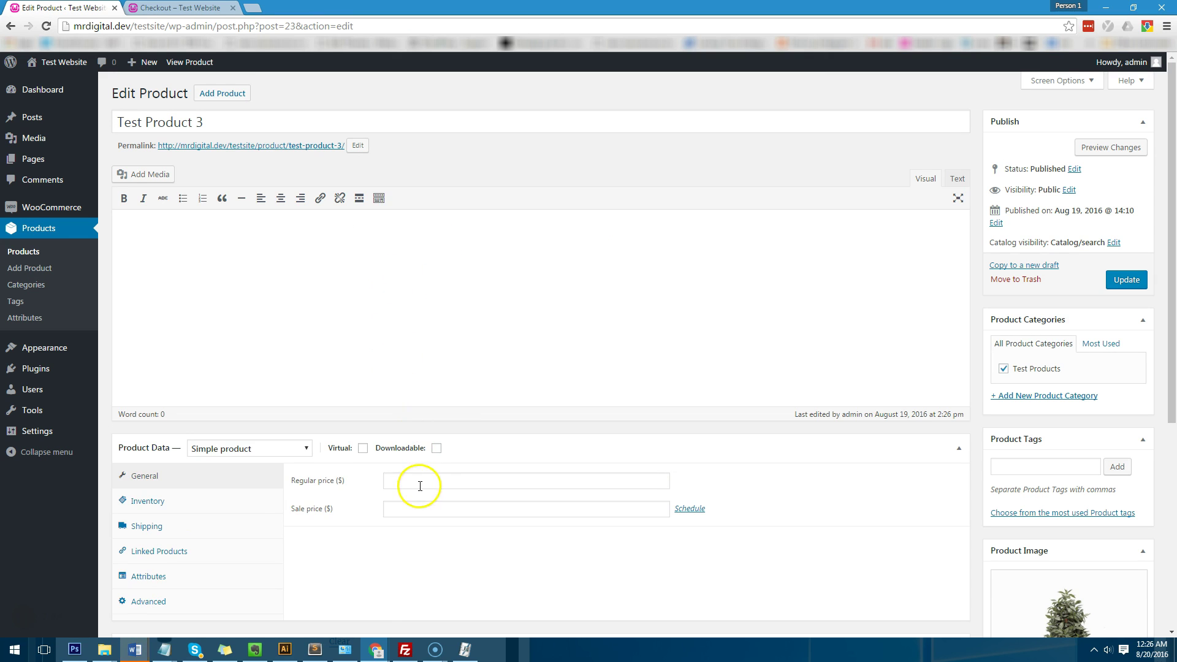
{"action": "left_click", "coordinate": [421, 485]}
{"action": "type", "text": "201"}
{"action": "left_click", "coordinate": [1126, 279]}
Step: Give Test Product the Small Plants shipping class and update it
{"action": "left_click", "coordinate": [53, 251]}
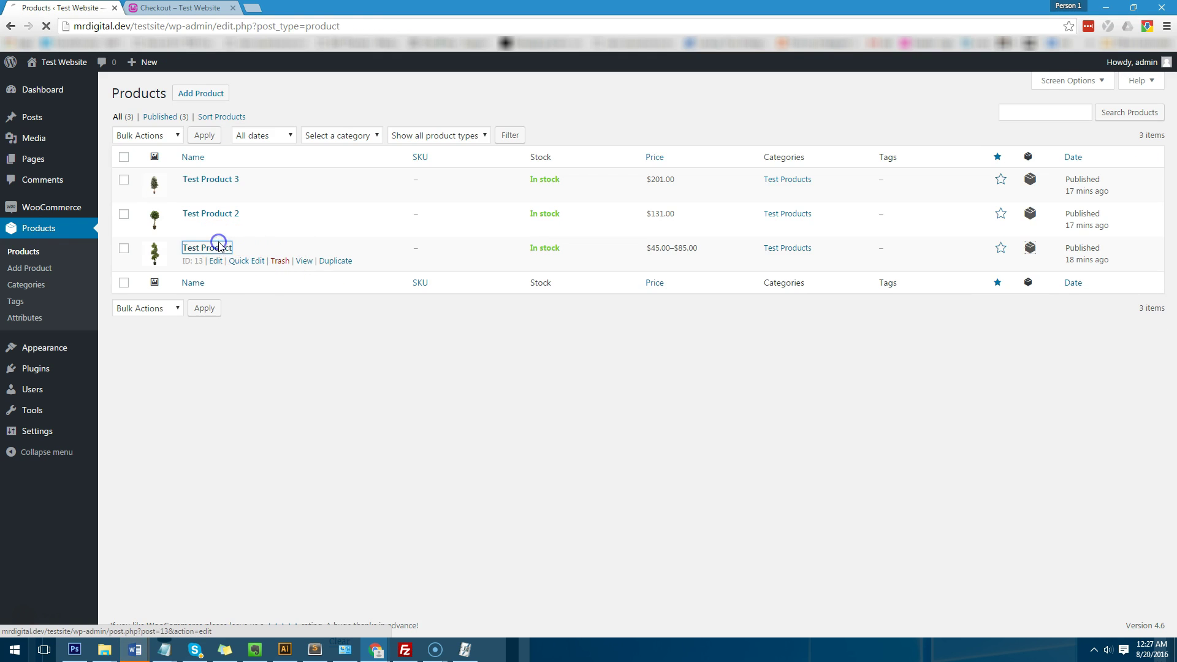
{"action": "left_click", "coordinate": [222, 249]}
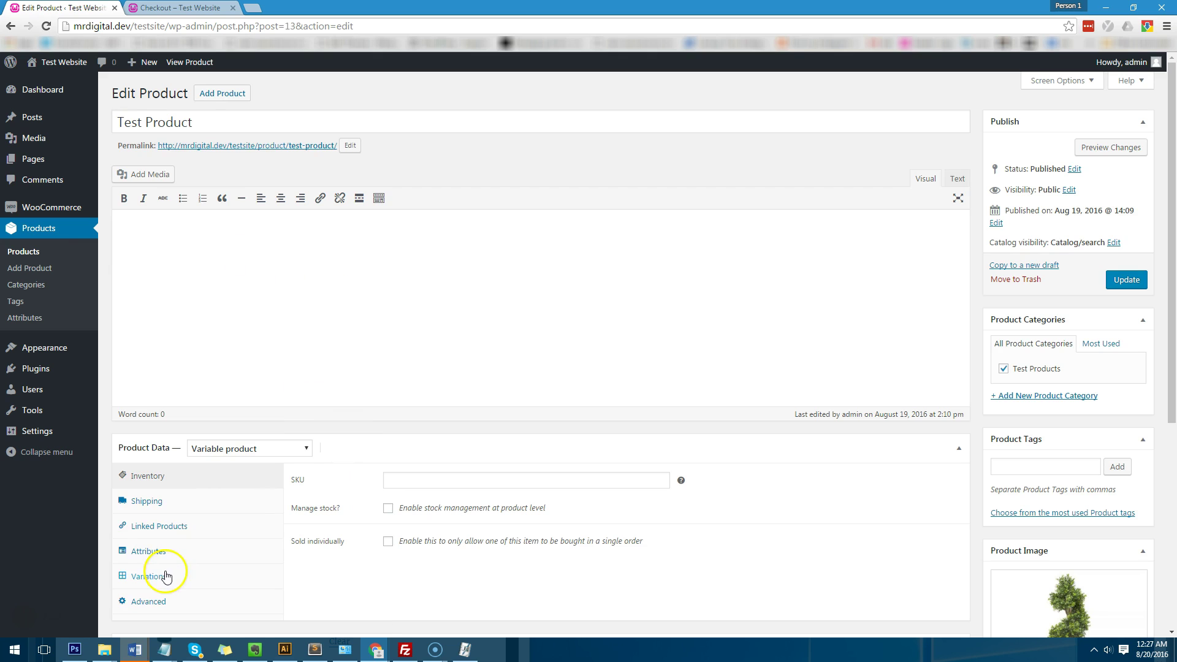
{"action": "left_click", "coordinate": [178, 505]}
{"action": "left_click", "coordinate": [413, 543]}
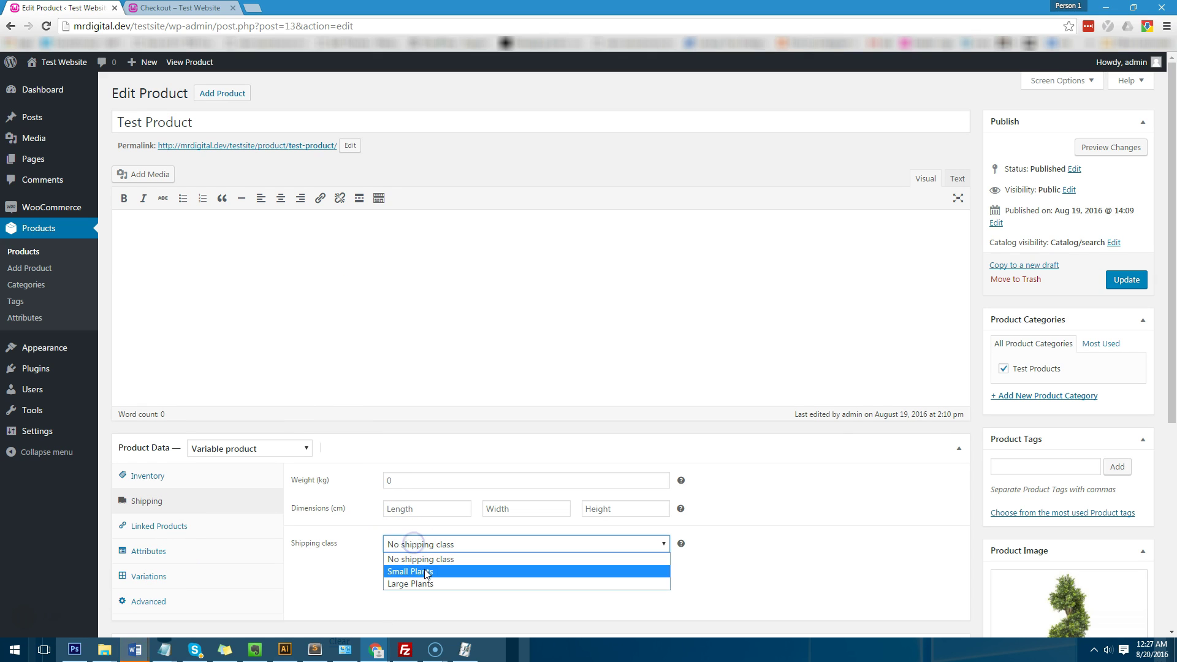
{"action": "left_click", "coordinate": [423, 568]}
{"action": "left_click", "coordinate": [1126, 279]}
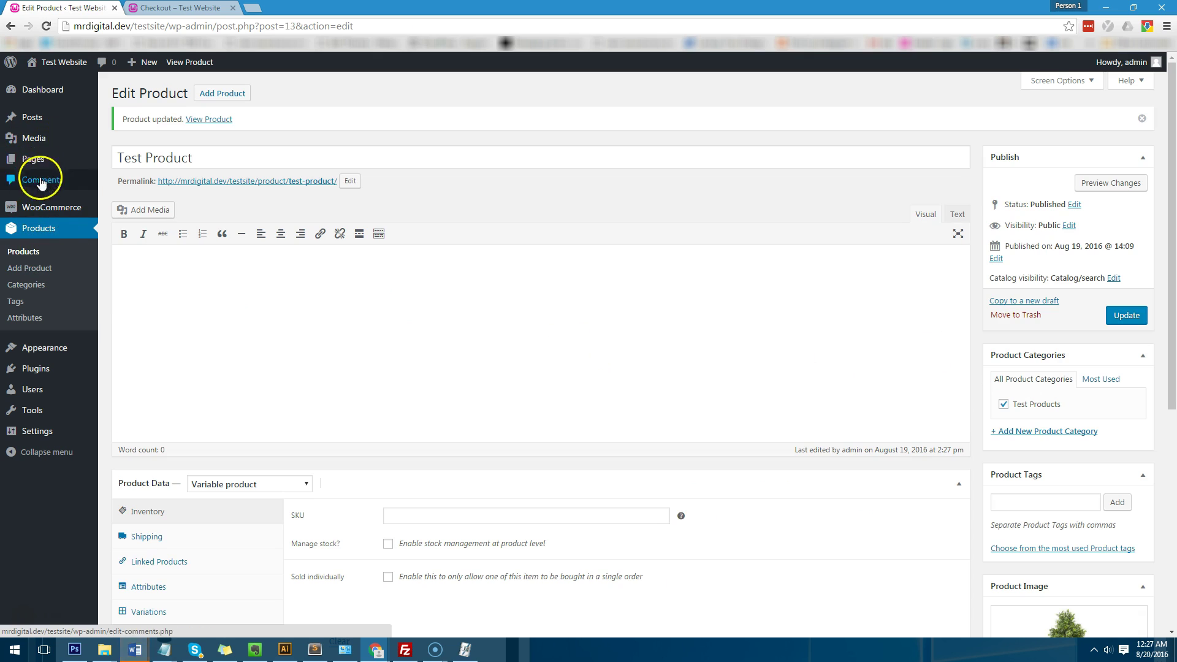
{"action": "left_click", "coordinate": [39, 253]}
{"action": "mouse_move", "coordinate": [47, 214]}
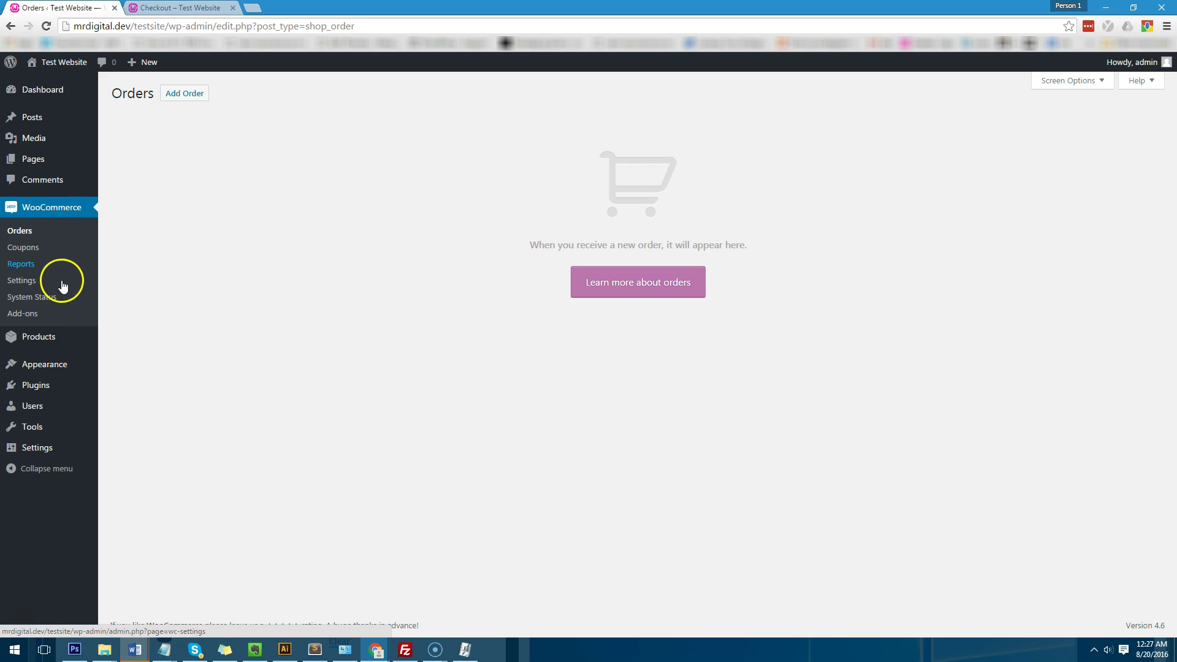
Step: Open the NSW zone's Delivery table rates in WooCommerce Shipping settings
{"action": "left_click", "coordinate": [53, 281]}
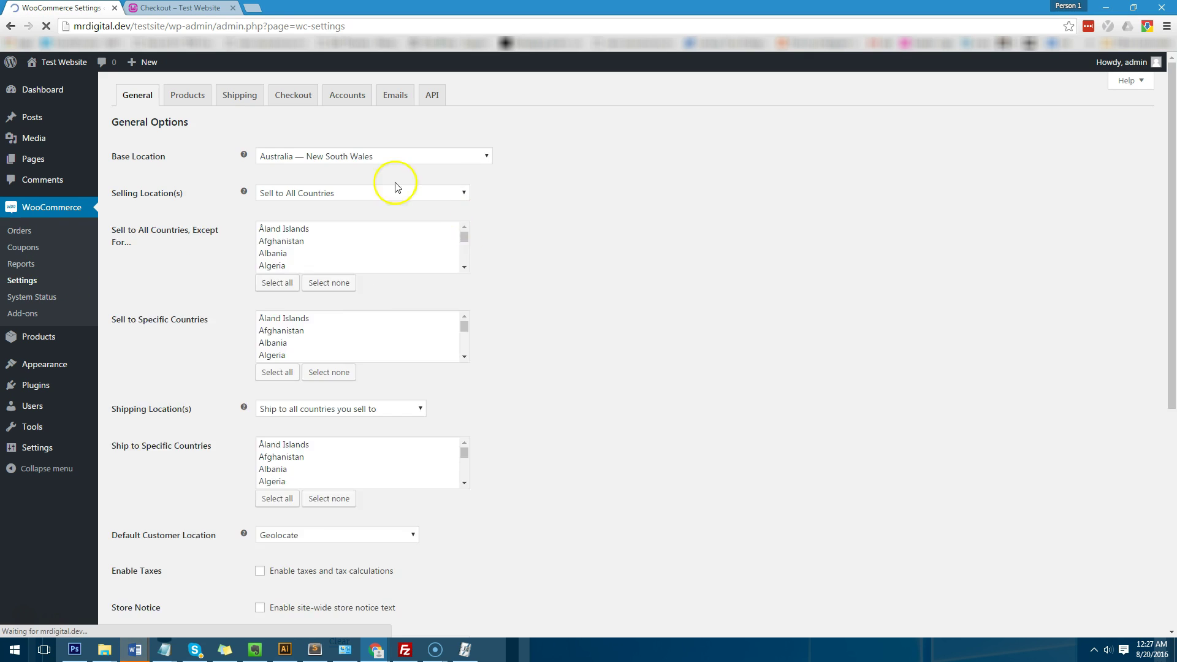
{"action": "left_click", "coordinate": [239, 94]}
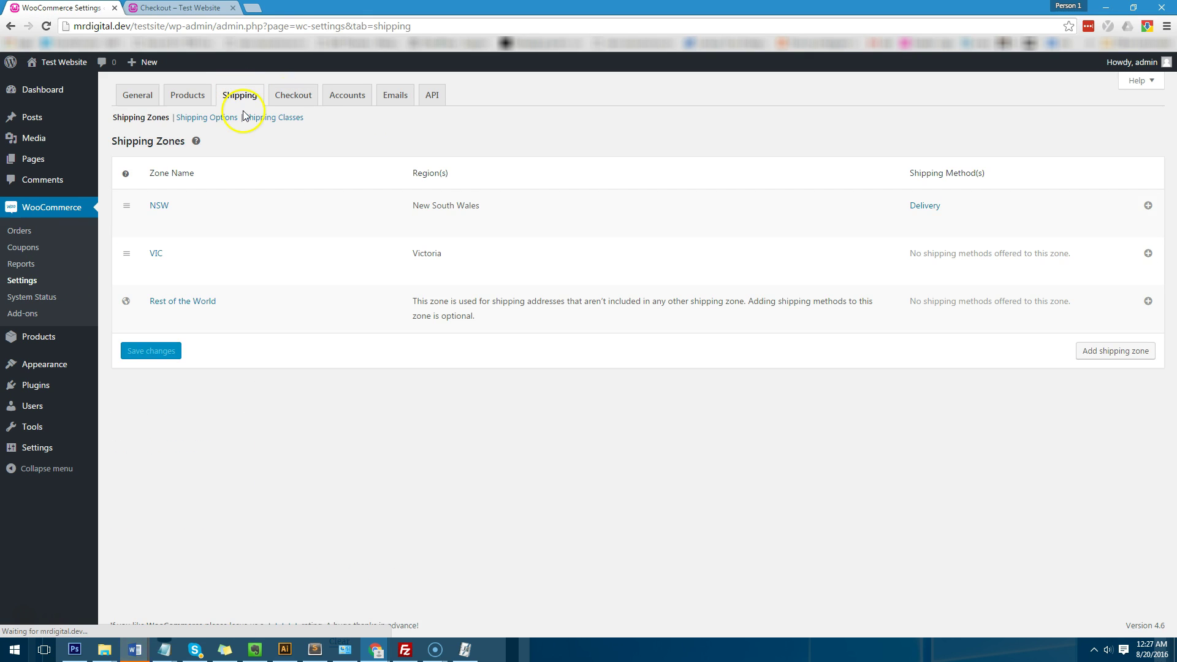
{"action": "left_click", "coordinate": [925, 207]}
{"action": "scroll", "coordinate": [537, 177], "scroll_direction": "down", "scroll_amount": 2}
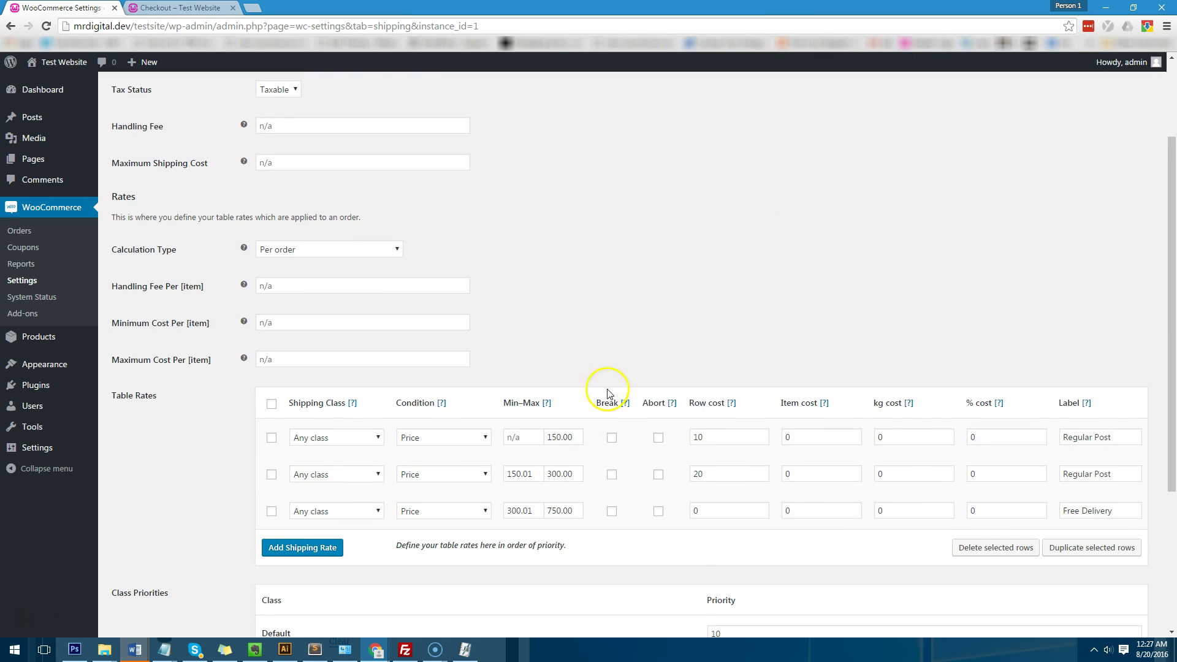
{"action": "scroll", "coordinate": [767, 335], "scroll_direction": "down", "scroll_amount": 2}
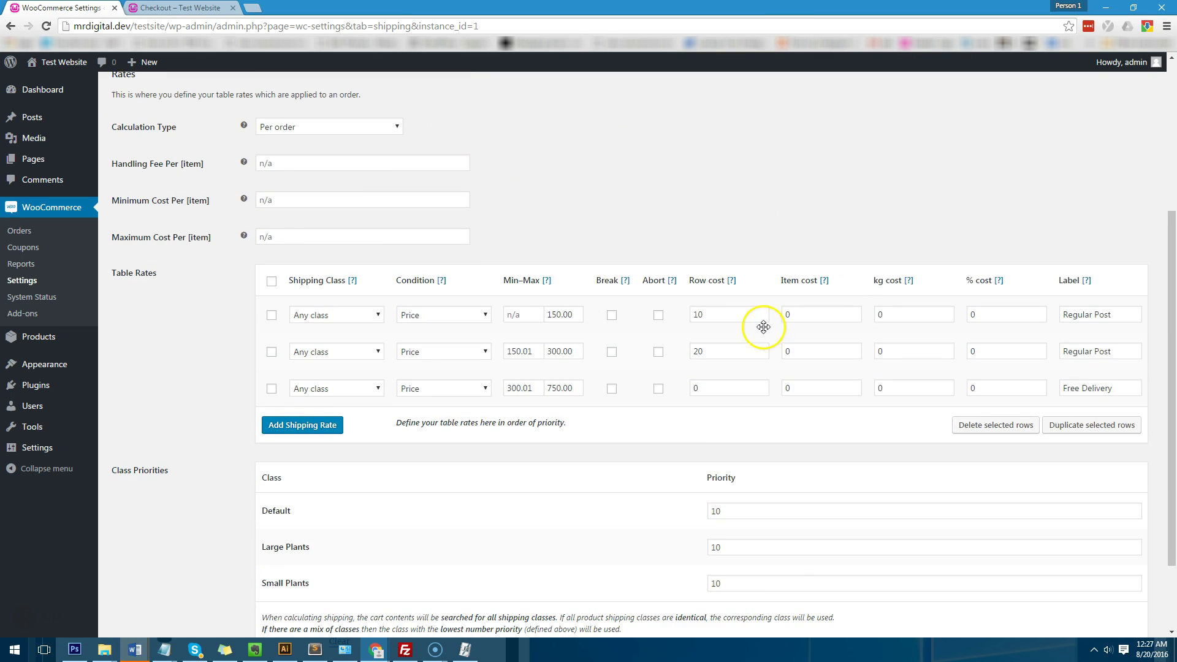
Step: Add a Large Plants price-based rate up to 1000, labelled Free Express Delivery
{"action": "left_click", "coordinate": [329, 425]}
{"action": "left_click", "coordinate": [349, 426]}
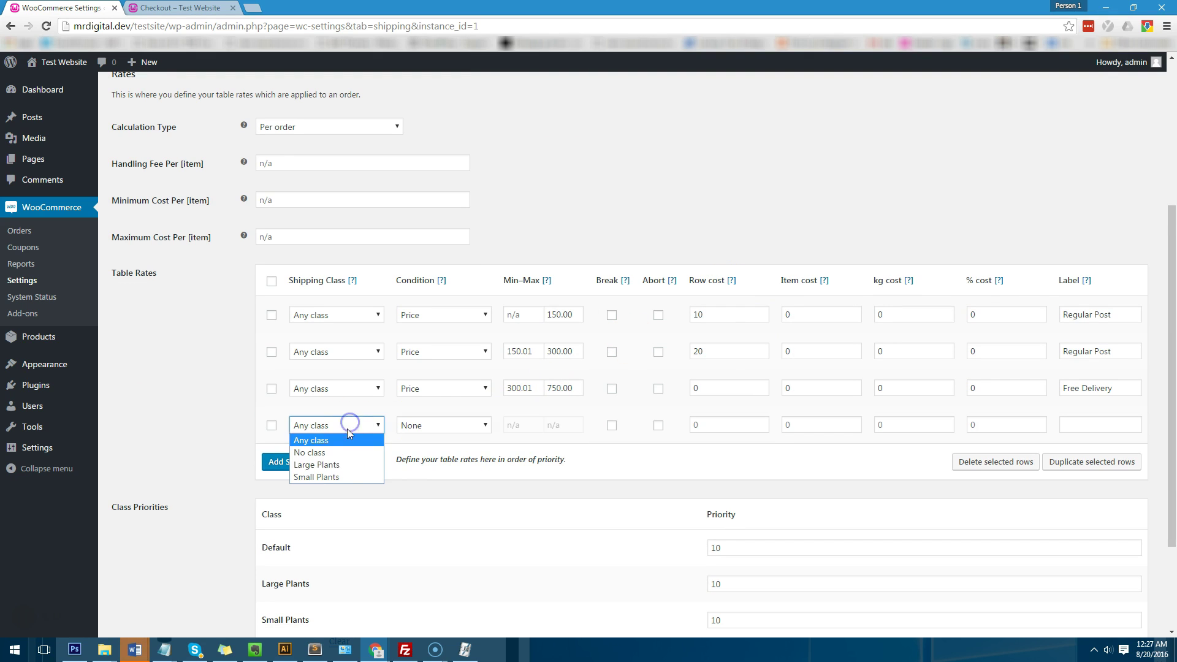
{"action": "left_click", "coordinate": [337, 468]}
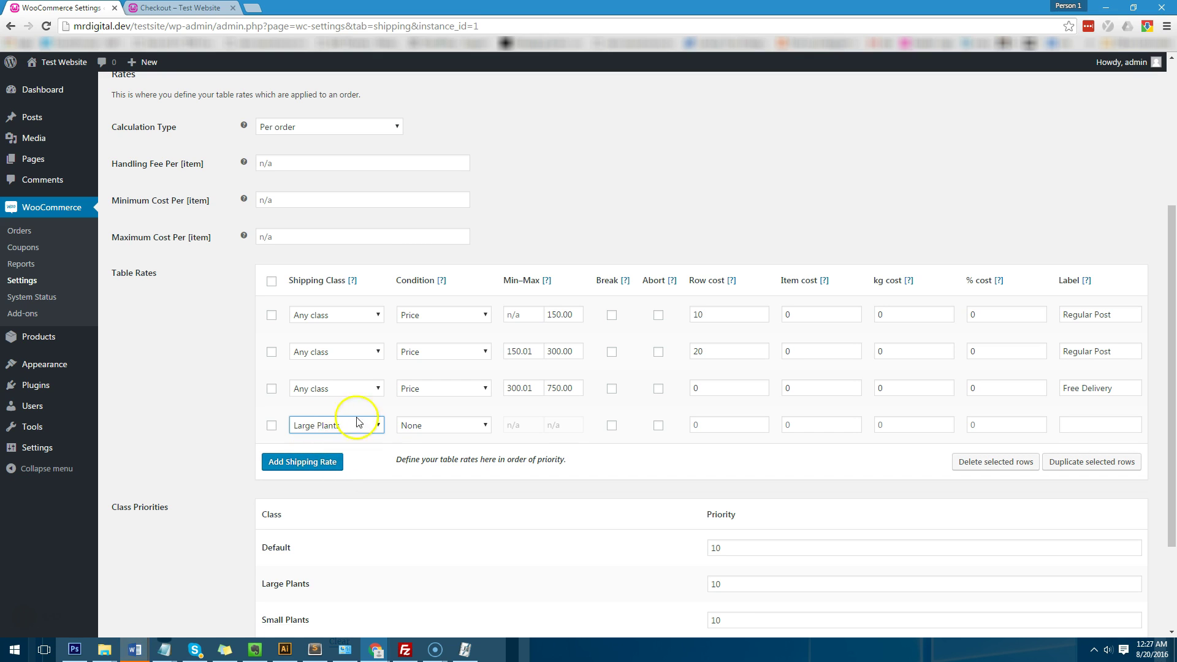
{"action": "left_click", "coordinate": [452, 429]}
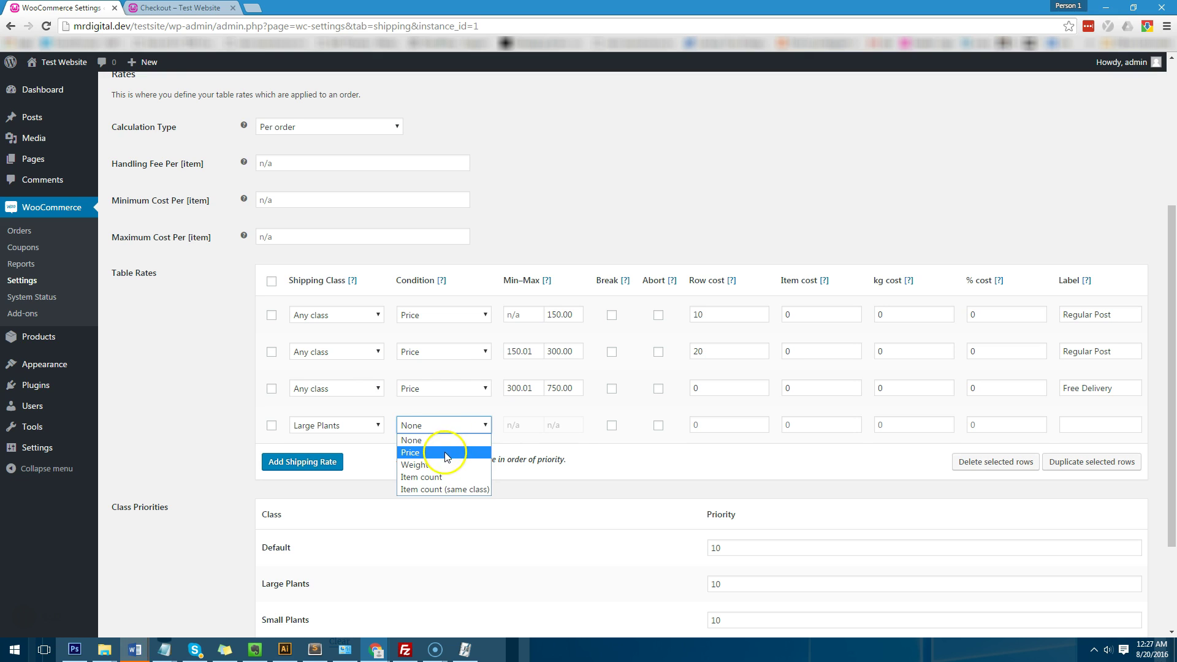
{"action": "left_click", "coordinate": [422, 452]}
{"action": "left_click", "coordinate": [529, 431]}
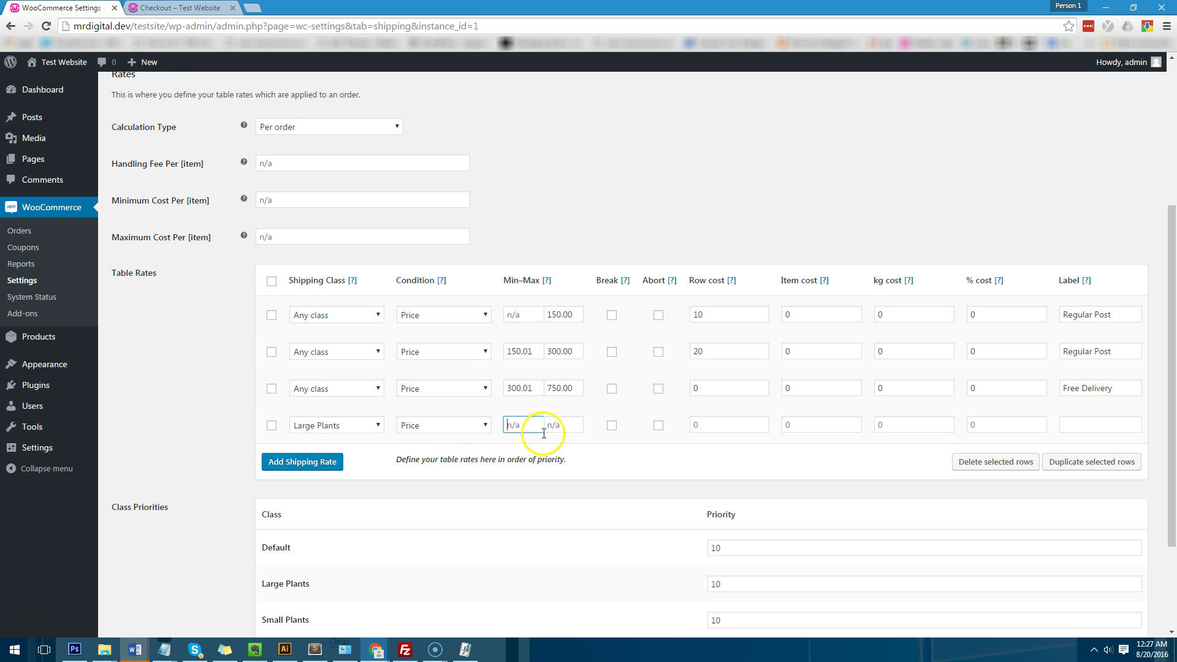
{"action": "left_click", "coordinate": [554, 425]}
{"action": "type", "text": "1000"}
{"action": "left_click", "coordinate": [713, 431]}
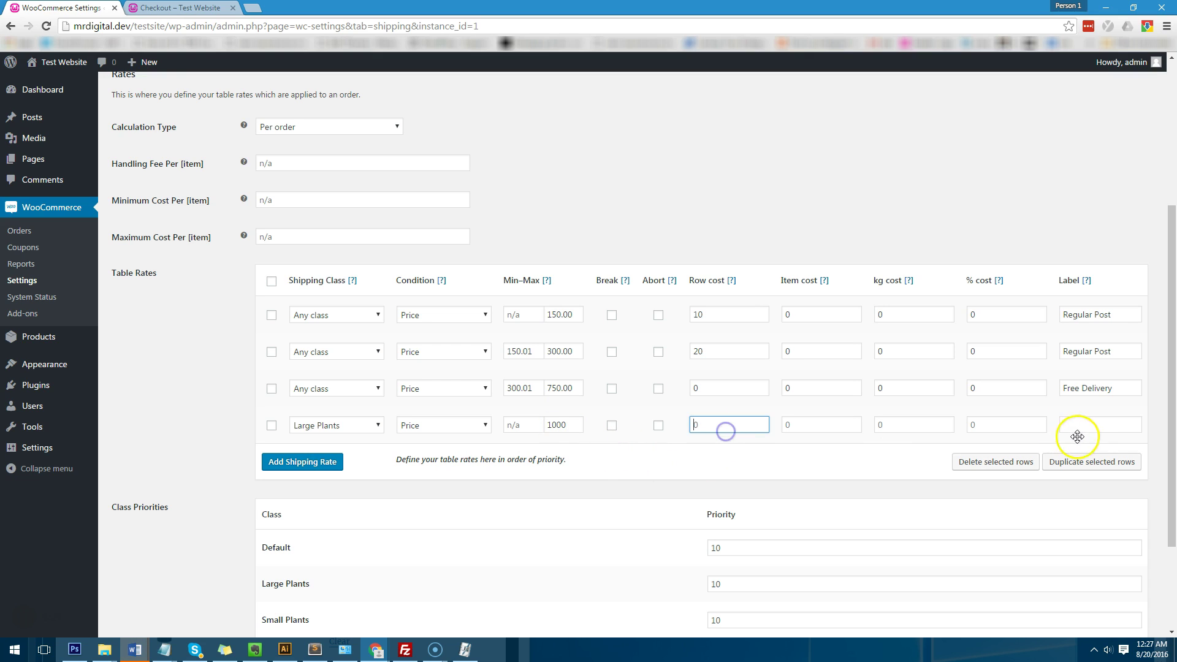
{"action": "left_click", "coordinate": [1092, 426]}
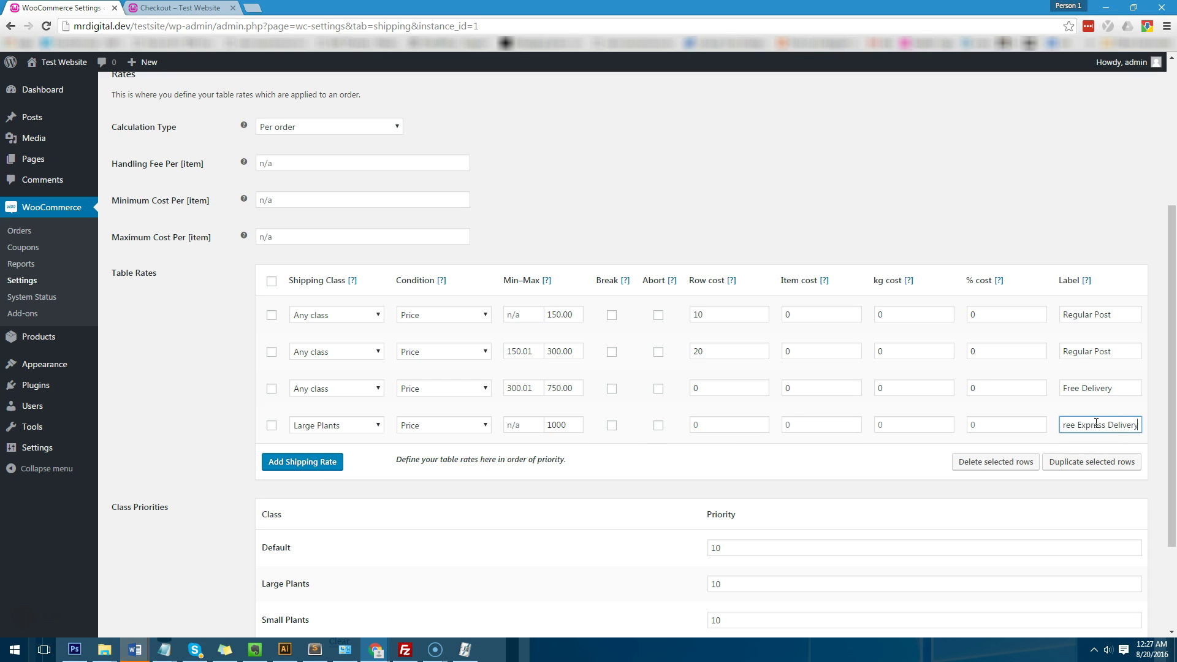
Step: Add a Small Plants price rate for 50–100 costing 5, labelled Regular Delivery, and save
{"action": "left_click", "coordinate": [307, 461]}
{"action": "left_click", "coordinate": [364, 462]}
{"action": "left_click", "coordinate": [361, 514]}
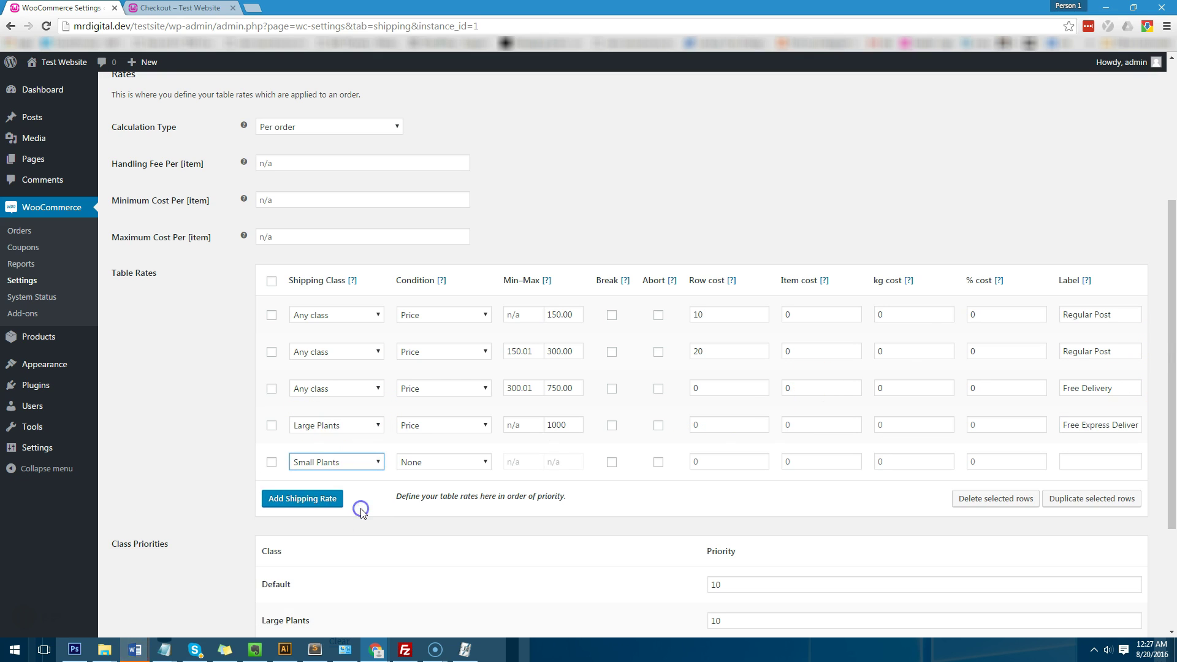
{"action": "left_click", "coordinate": [435, 464]}
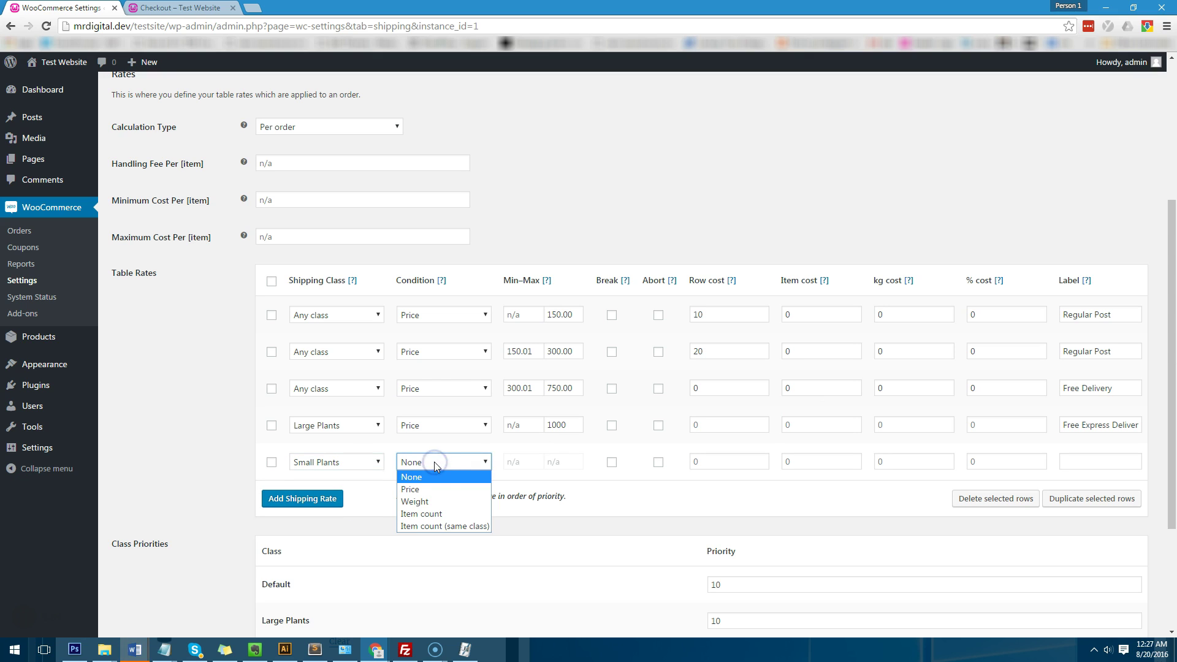
{"action": "left_click", "coordinate": [421, 490]}
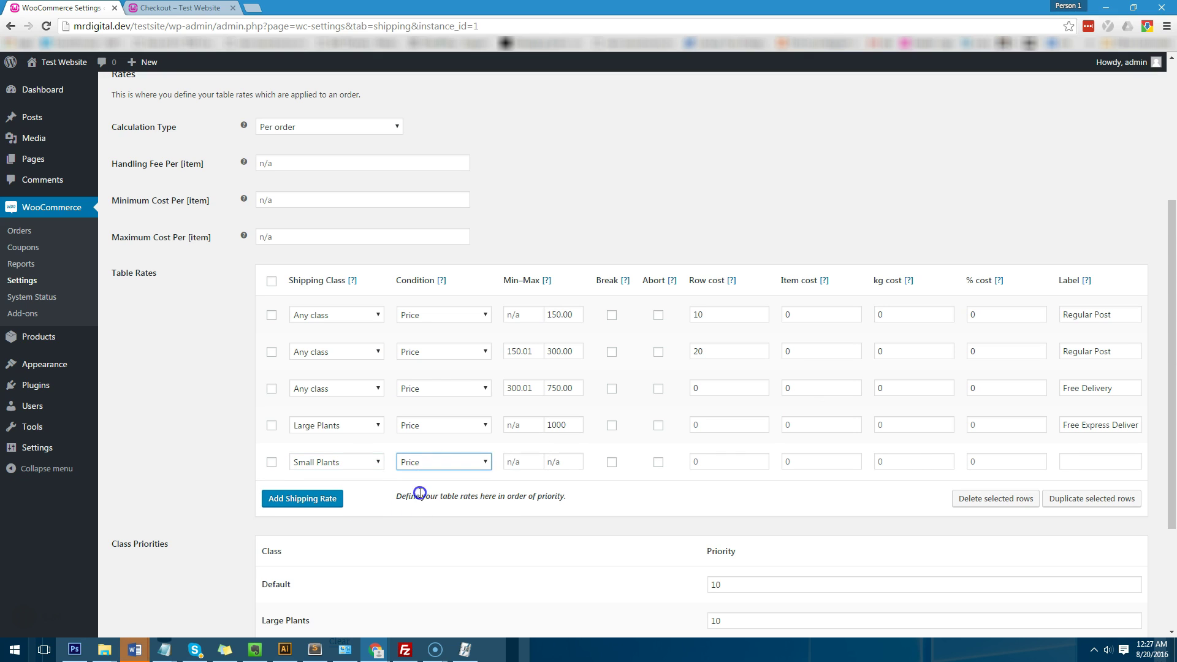
{"action": "left_click", "coordinate": [514, 461]}
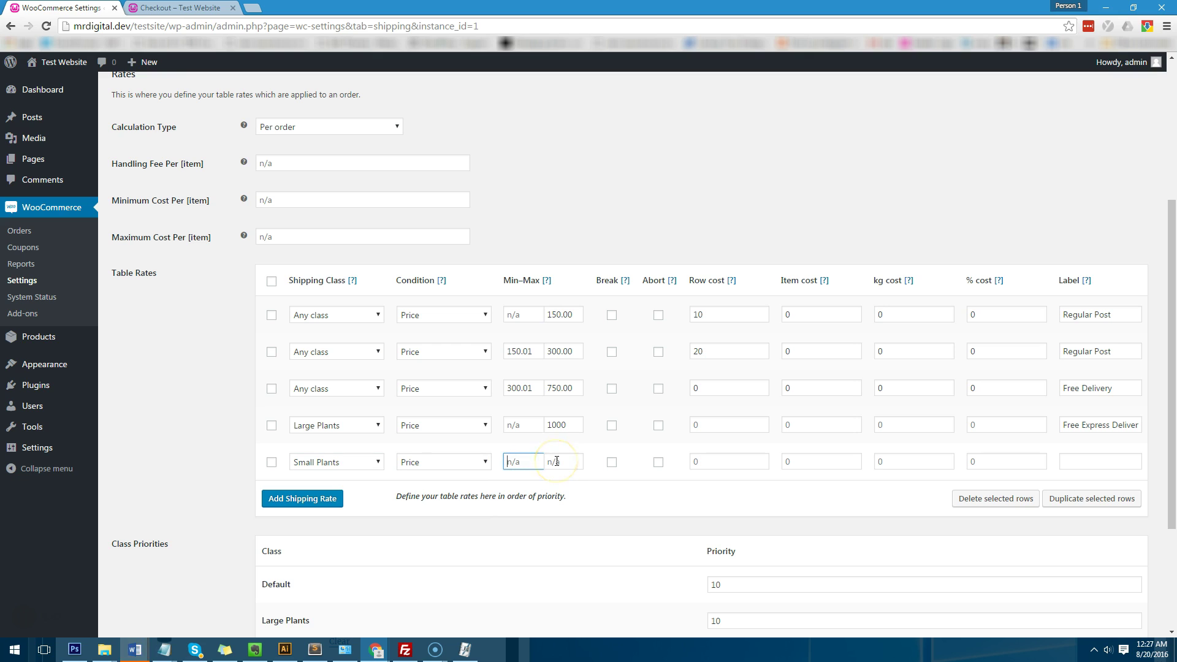
{"action": "left_click", "coordinate": [568, 460]}
{"action": "left_click", "coordinate": [1106, 460]}
{"action": "left_click", "coordinate": [745, 463]}
{"action": "type", "text": "5"}
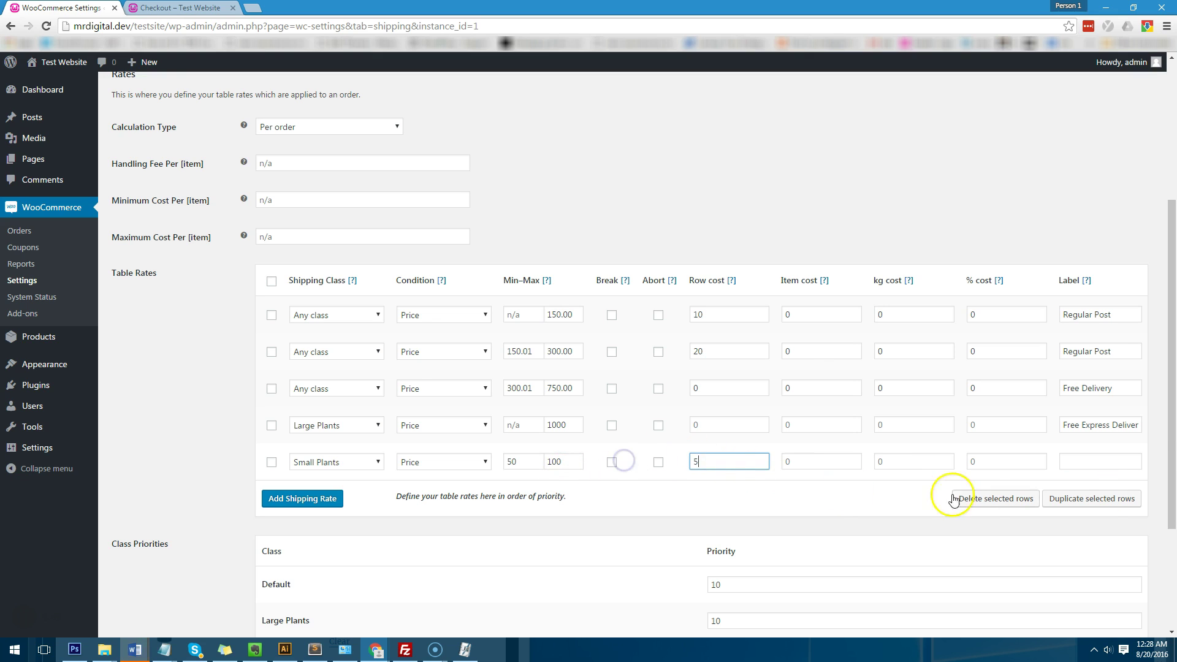
{"action": "left_click", "coordinate": [1131, 456]}
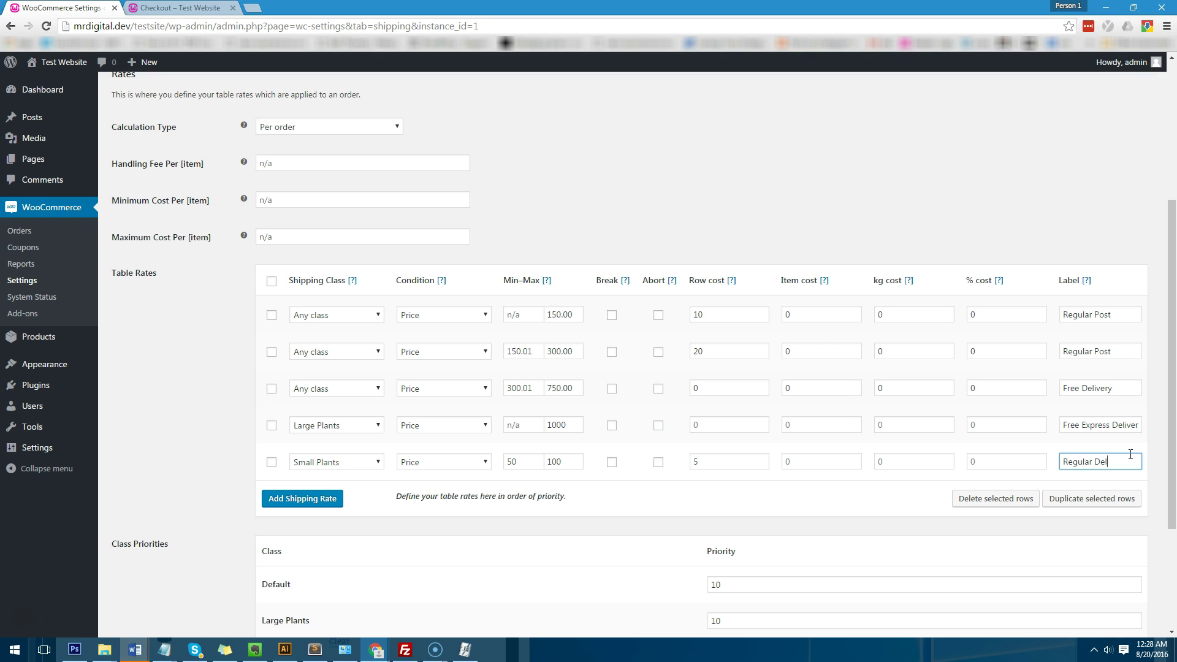
{"action": "scroll", "coordinate": [302, 545], "scroll_direction": "down", "scroll_amount": 3}
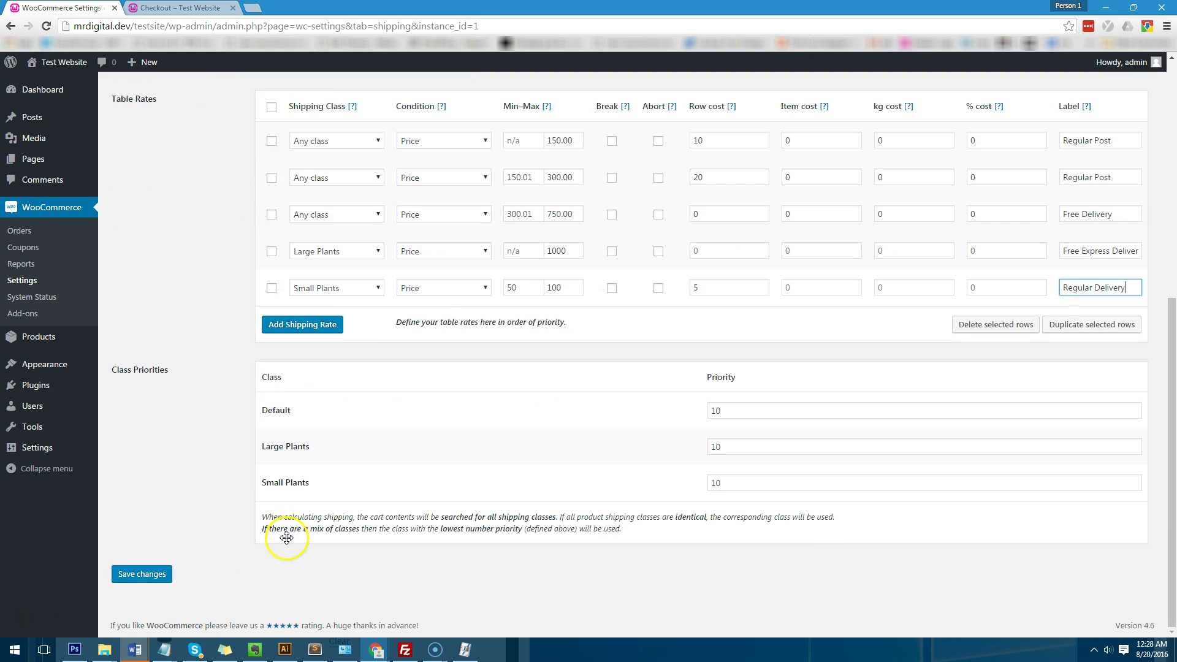
{"action": "left_click", "coordinate": [143, 573]}
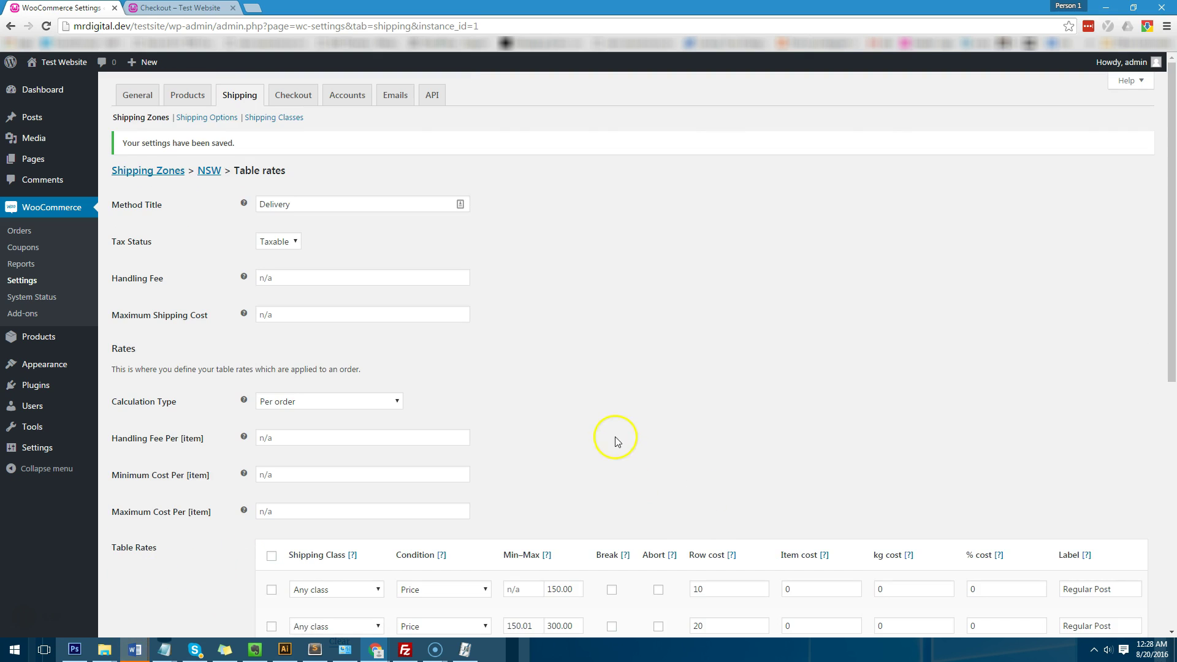
Step: Reload the checkout to see it still charges Regular Post $10.00 shipping
{"action": "scroll", "coordinate": [616, 445], "scroll_direction": "down", "scroll_amount": 5}
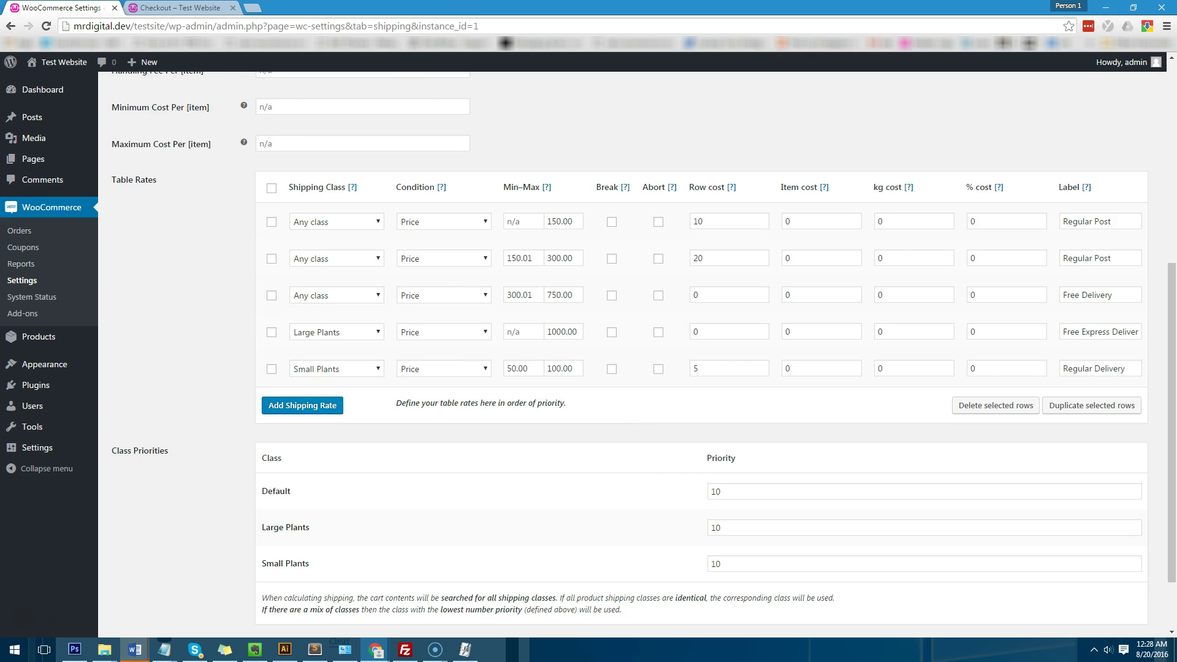
{"action": "key", "text": "ctrl+Tab"}
{"action": "left_click", "coordinate": [45, 26]}
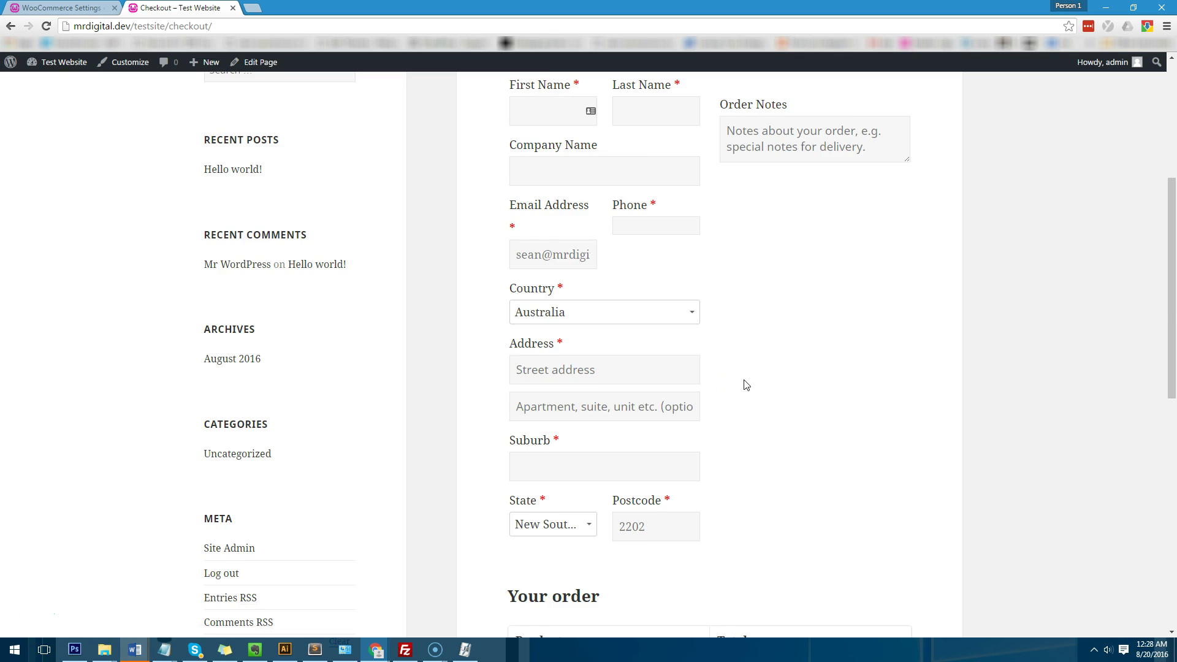
{"action": "scroll", "coordinate": [744, 384], "scroll_direction": "down", "scroll_amount": 6}
{"action": "key", "text": "ctrl+Tab"}
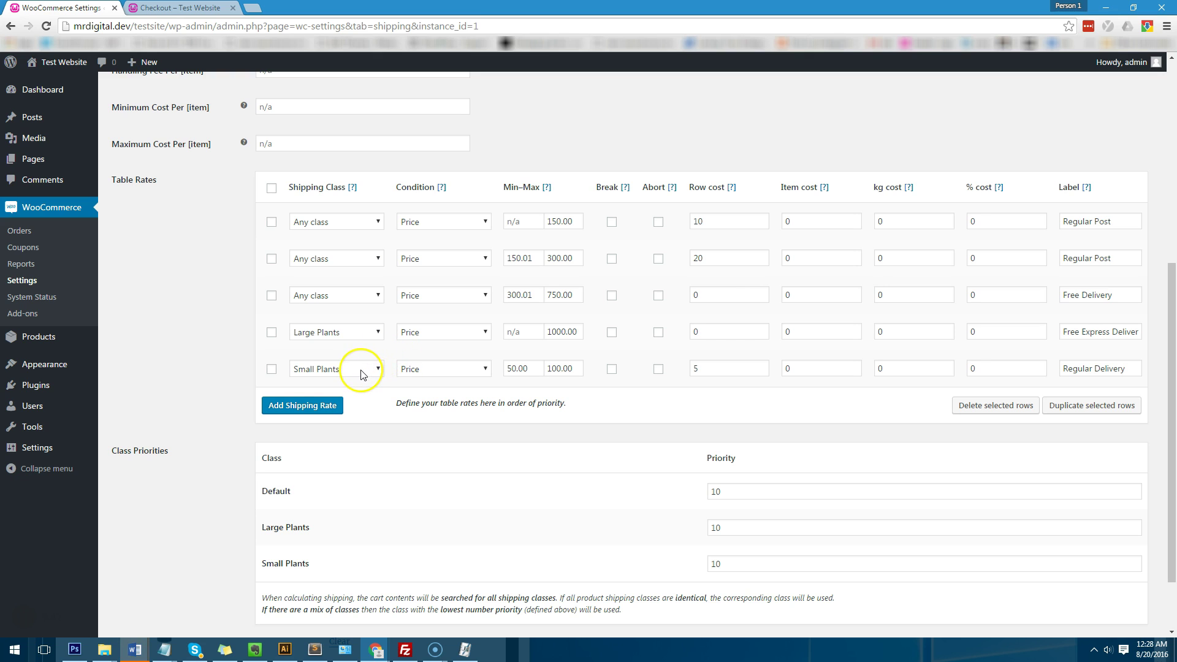
Step: Remove the remaining Test Product from the cart, then open the shop page
{"action": "left_click", "coordinate": [208, 8]}
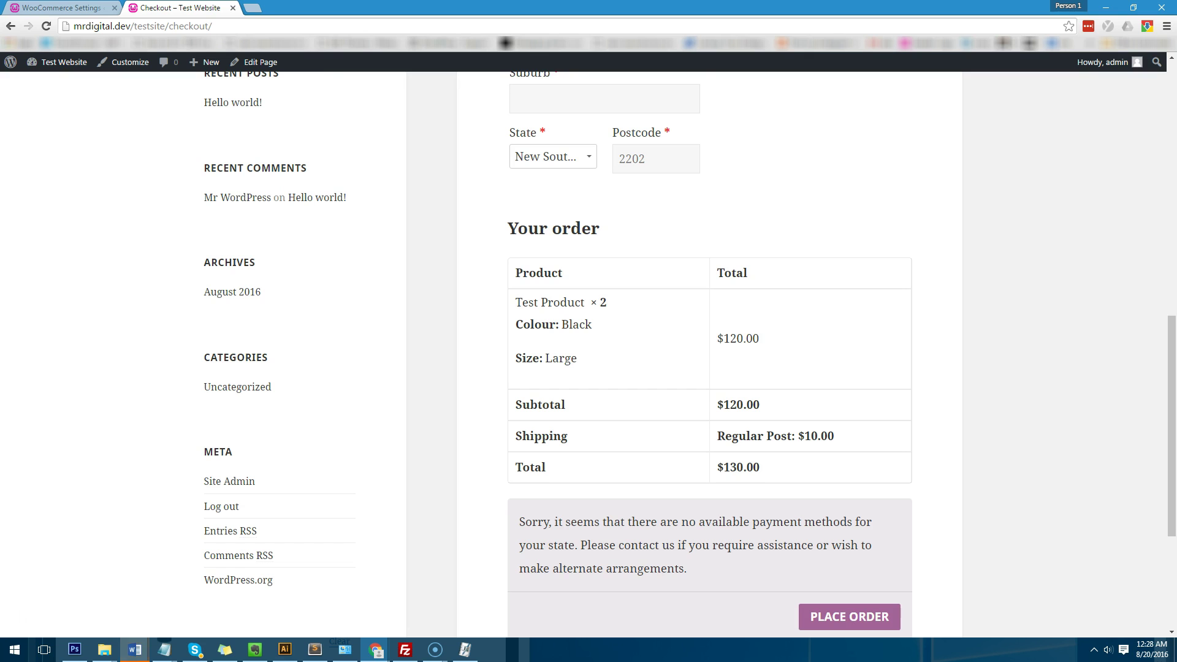
{"action": "scroll", "coordinate": [705, 325], "scroll_direction": "up", "scroll_amount": 10}
{"action": "left_click", "coordinate": [216, 277]}
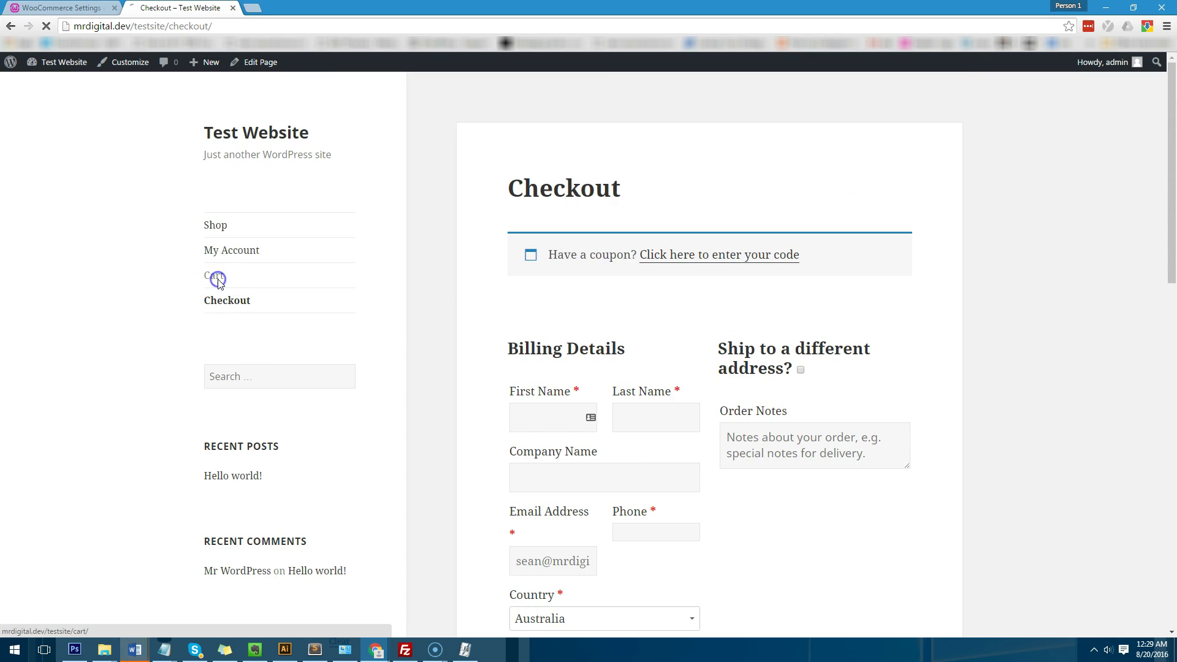
{"action": "left_click", "coordinate": [522, 343]}
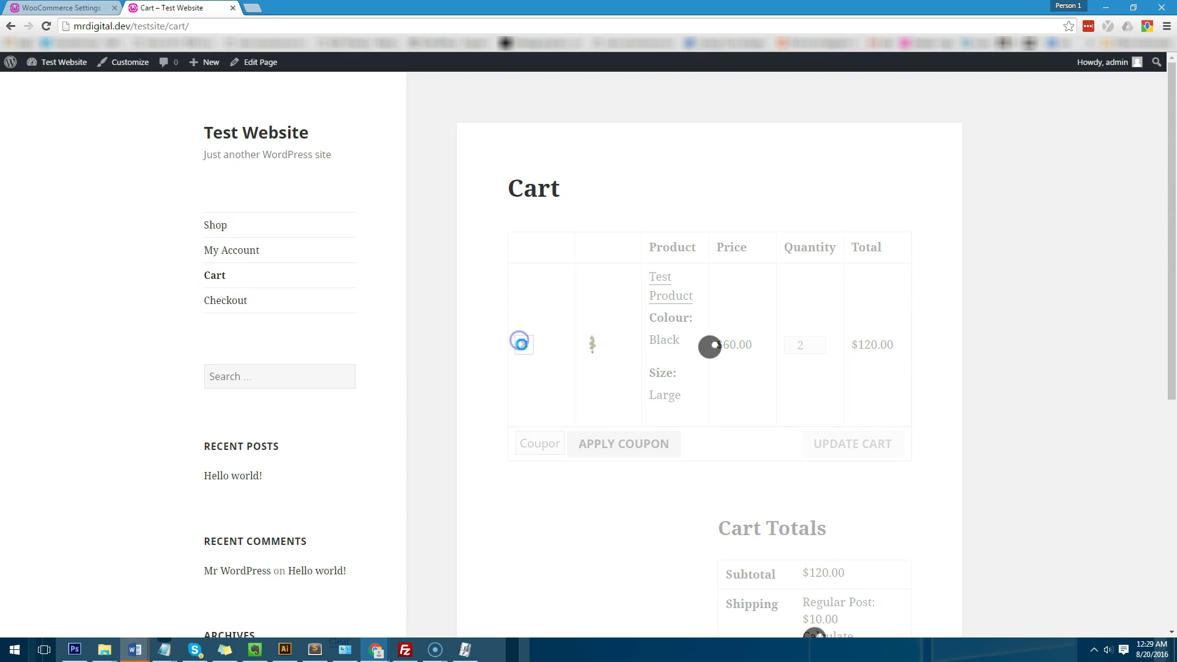
{"action": "left_click", "coordinate": [61, 8]}
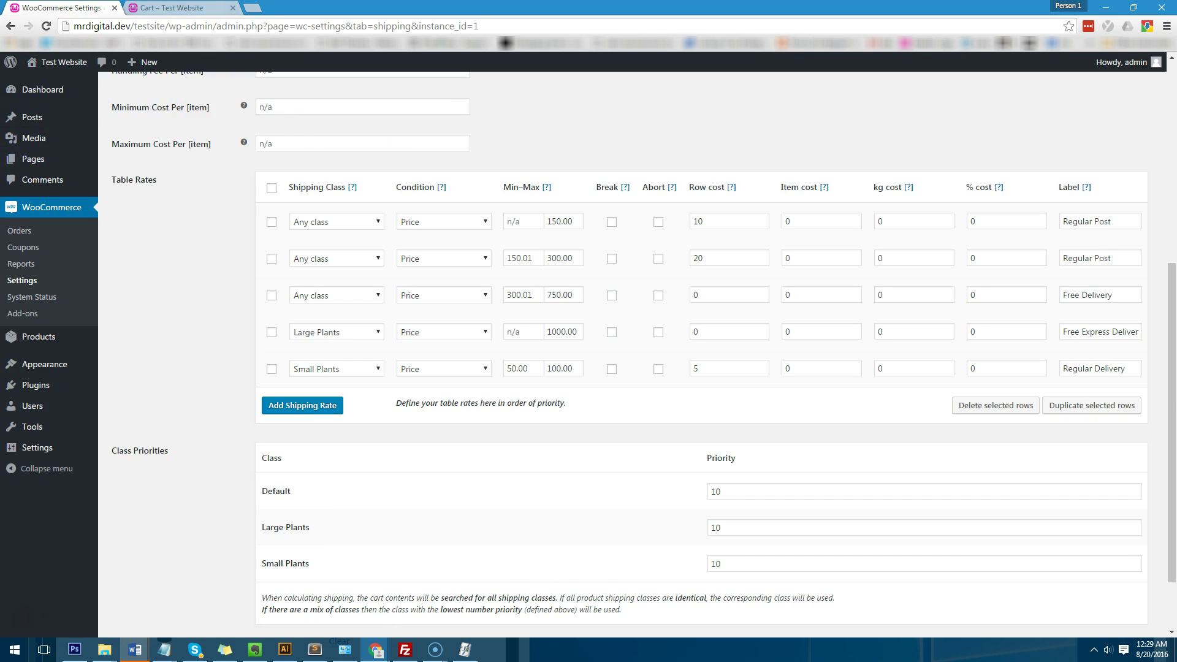
{"action": "key", "text": "ctrl+Tab"}
{"action": "left_click", "coordinate": [241, 227]}
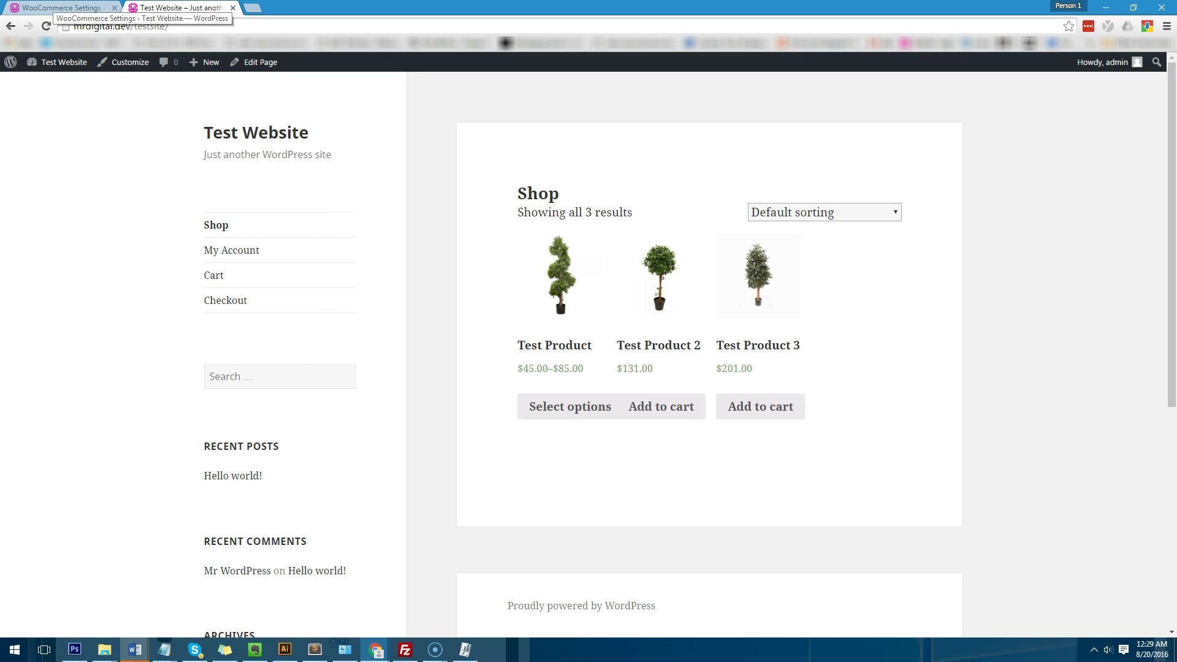
{"action": "key", "text": "ctrl+shift+Tab"}
Step: Check Test Product's weight and Small Plants shipping class in its product editor
{"action": "left_click", "coordinate": [55, 343], "text": "ctrl+shift"}
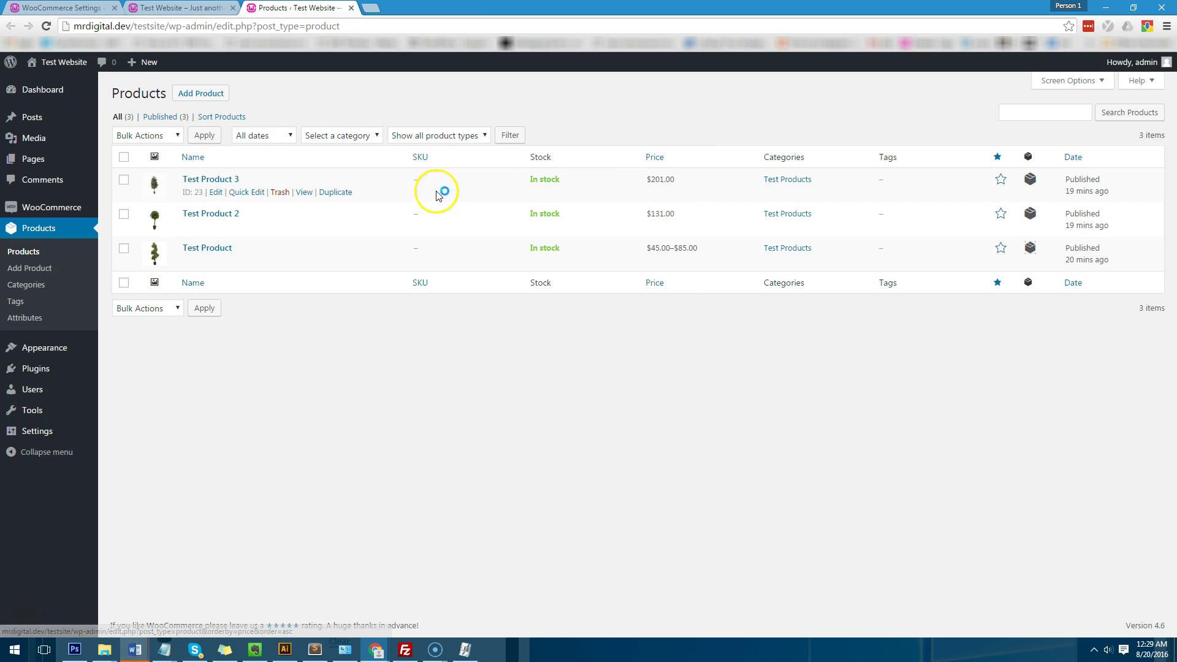
{"action": "left_click", "coordinate": [1102, 87]}
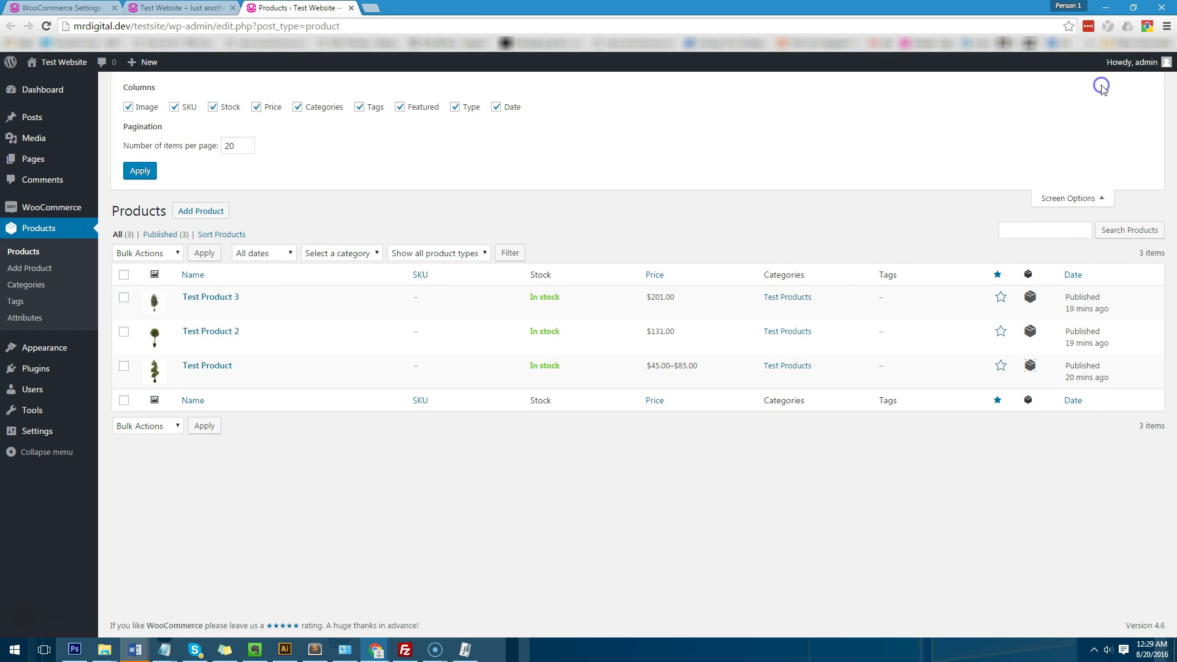
{"action": "left_click", "coordinate": [1091, 194]}
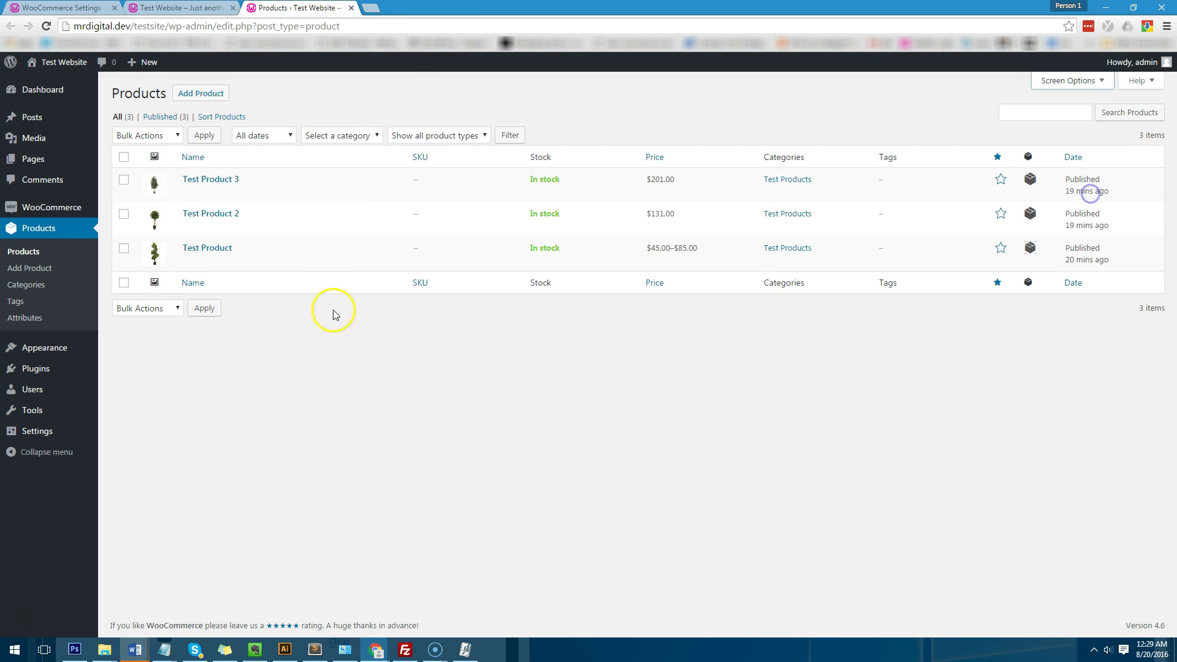
{"action": "left_click", "coordinate": [211, 248]}
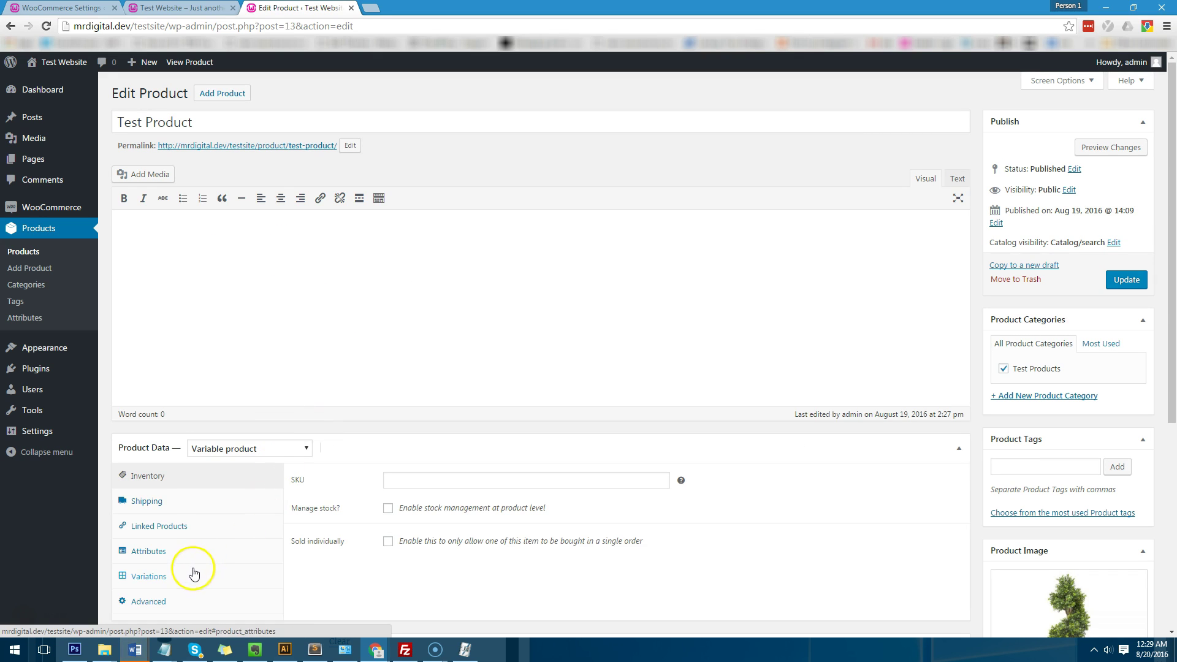
{"action": "left_click", "coordinate": [195, 502]}
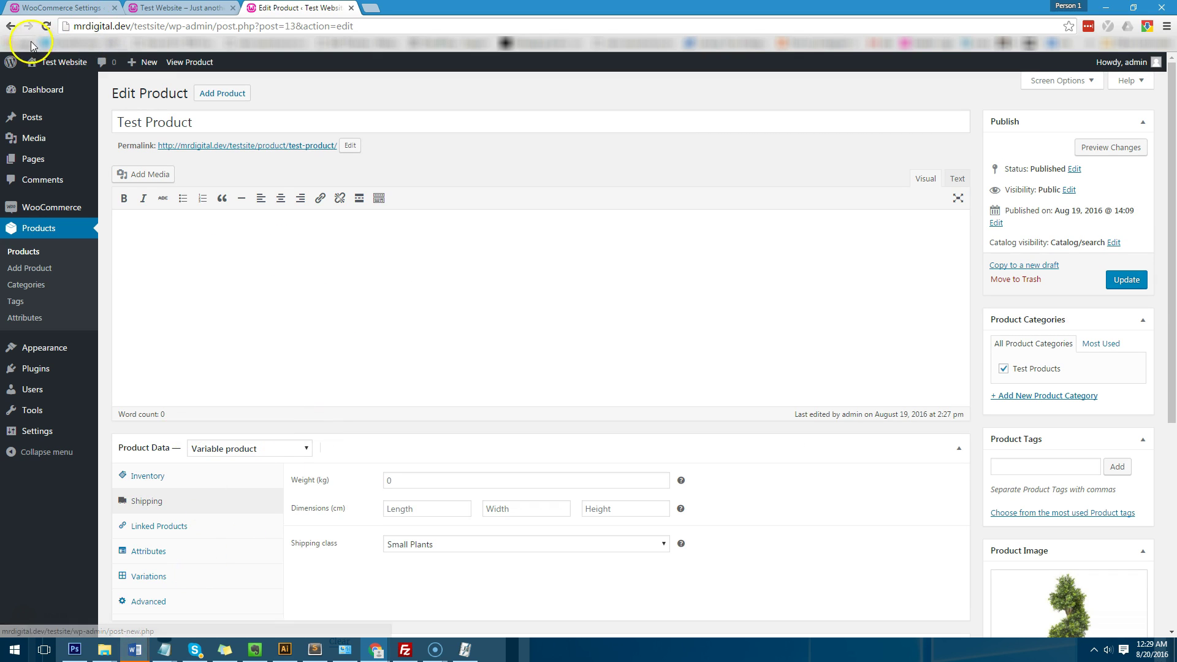
{"action": "left_click", "coordinate": [11, 25]}
Step: Add one large black Test Product to the cart and view its shipping options
{"action": "left_click", "coordinate": [207, 8]}
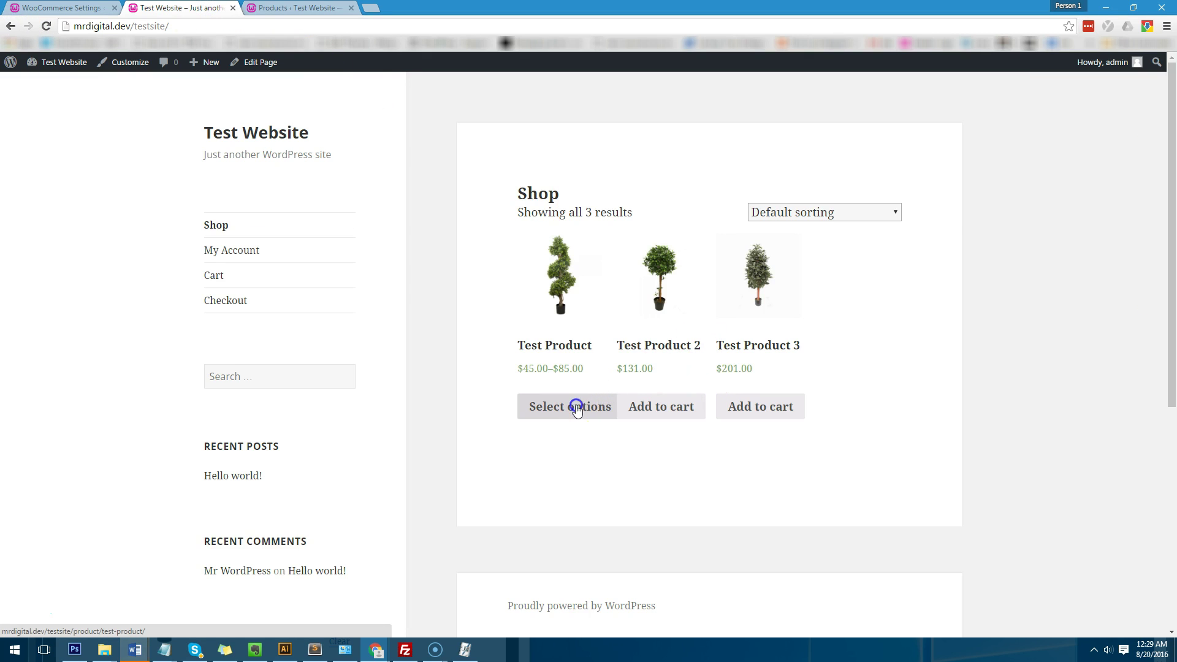
{"action": "left_click", "coordinate": [803, 443]}
{"action": "left_click", "coordinate": [853, 246]}
{"action": "scroll", "coordinate": [854, 523], "scroll_direction": "down", "scroll_amount": 5}
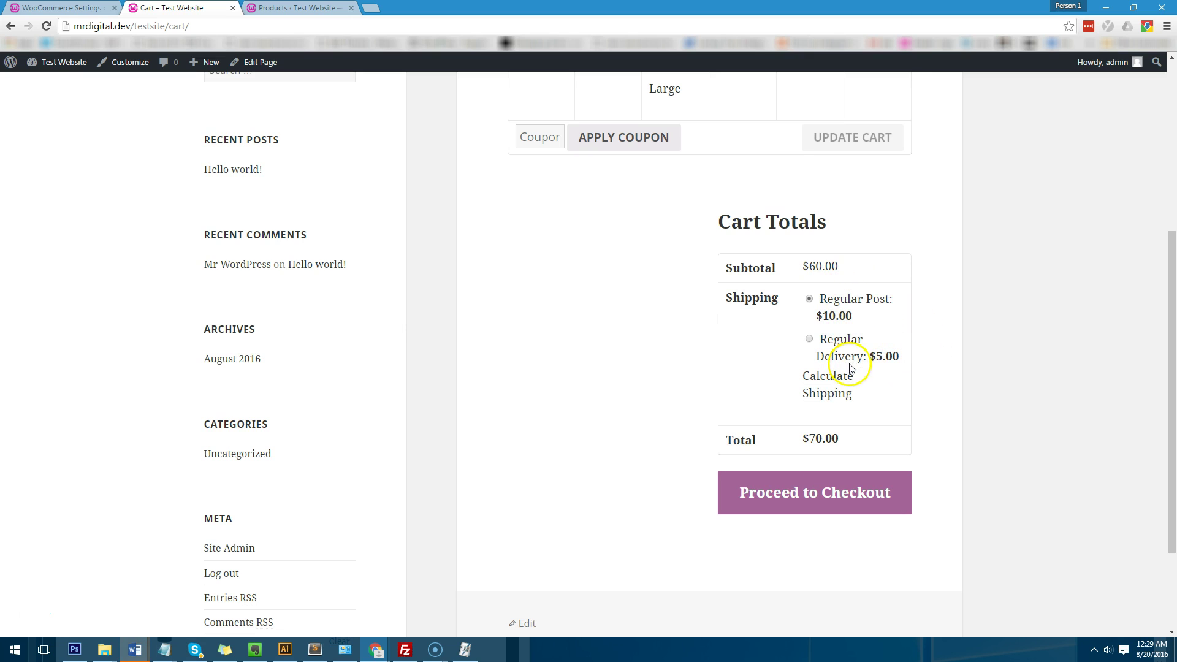
{"action": "left_click", "coordinate": [107, 9]}
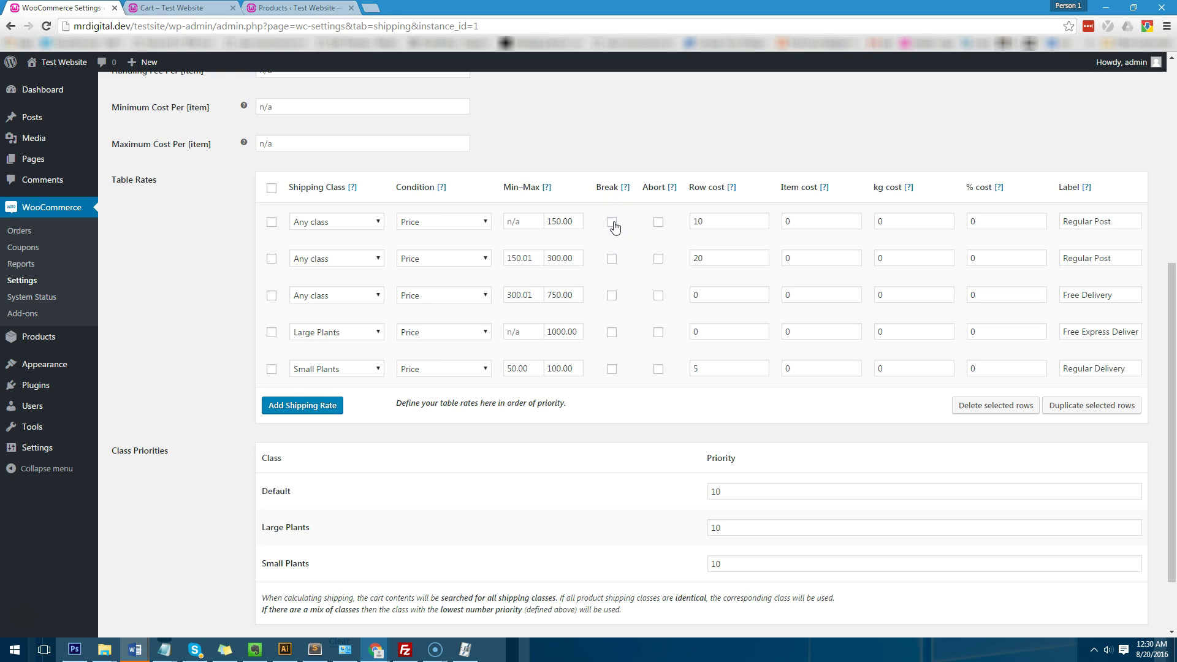
Step: Drag the Small Plants rate to the top of the table rates, leaving Regular Post's Break unticked
{"action": "left_click", "coordinate": [619, 219]}
{"action": "left_click", "coordinate": [612, 224]}
{"action": "left_click_drag", "start_coordinate": [262, 373], "coordinate": [278, 220]}
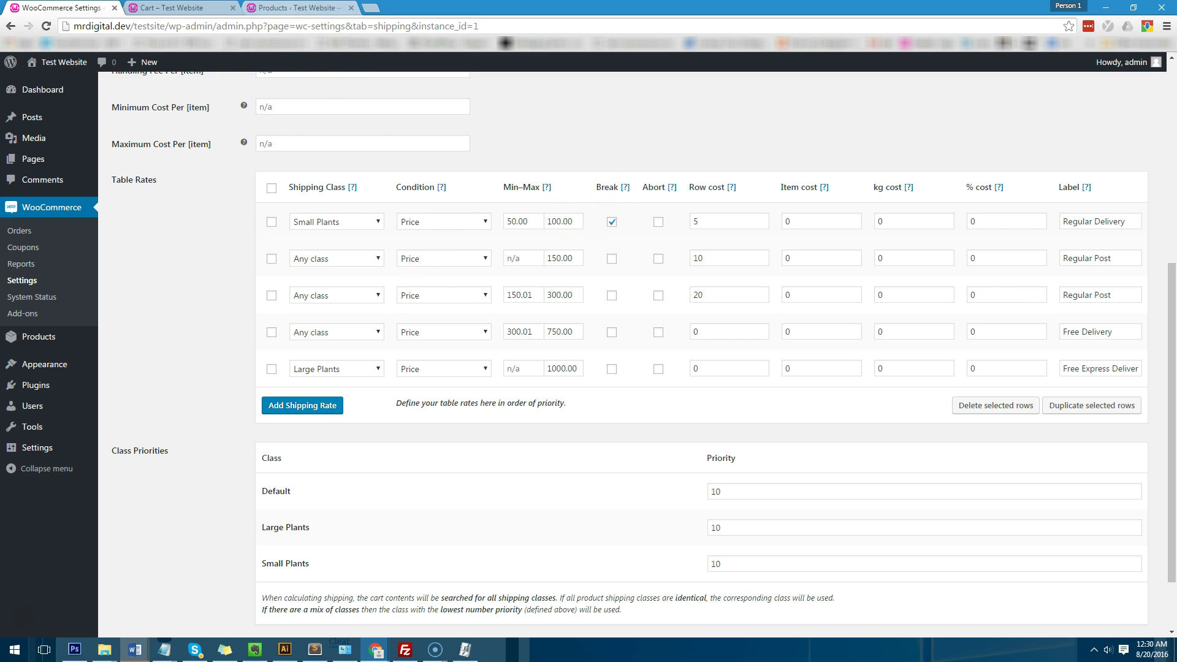
{"action": "left_click", "coordinate": [294, 7]}
{"action": "left_click", "coordinate": [169, 7]}
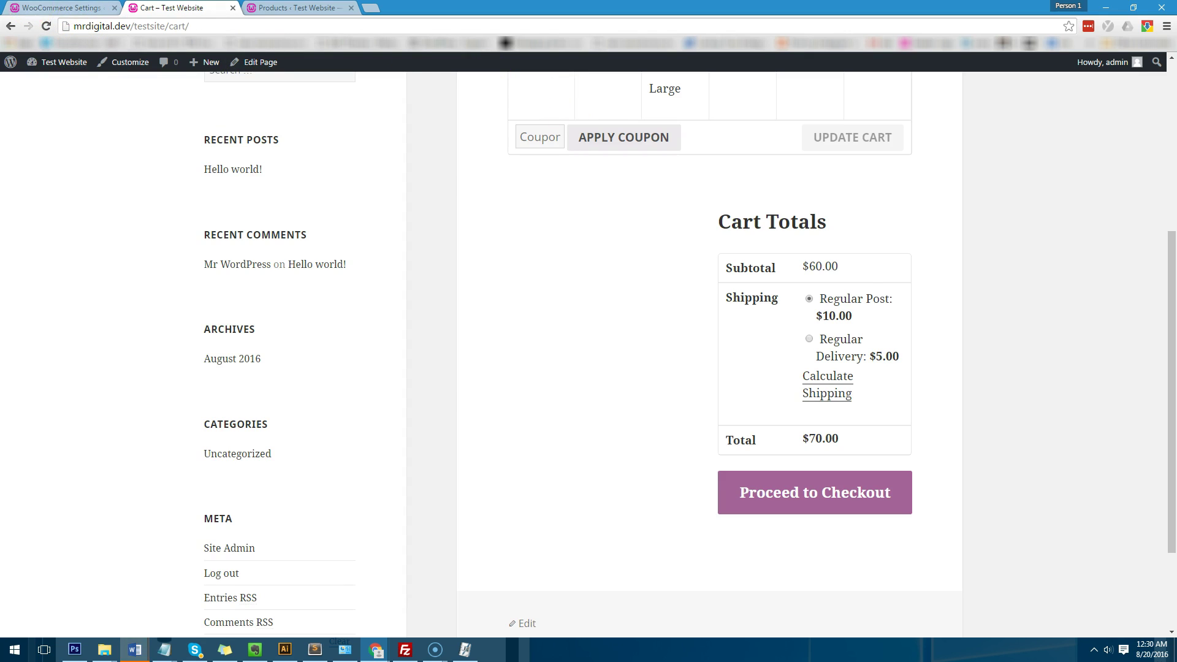
{"action": "key", "text": "ctrl+shift+Tab"}
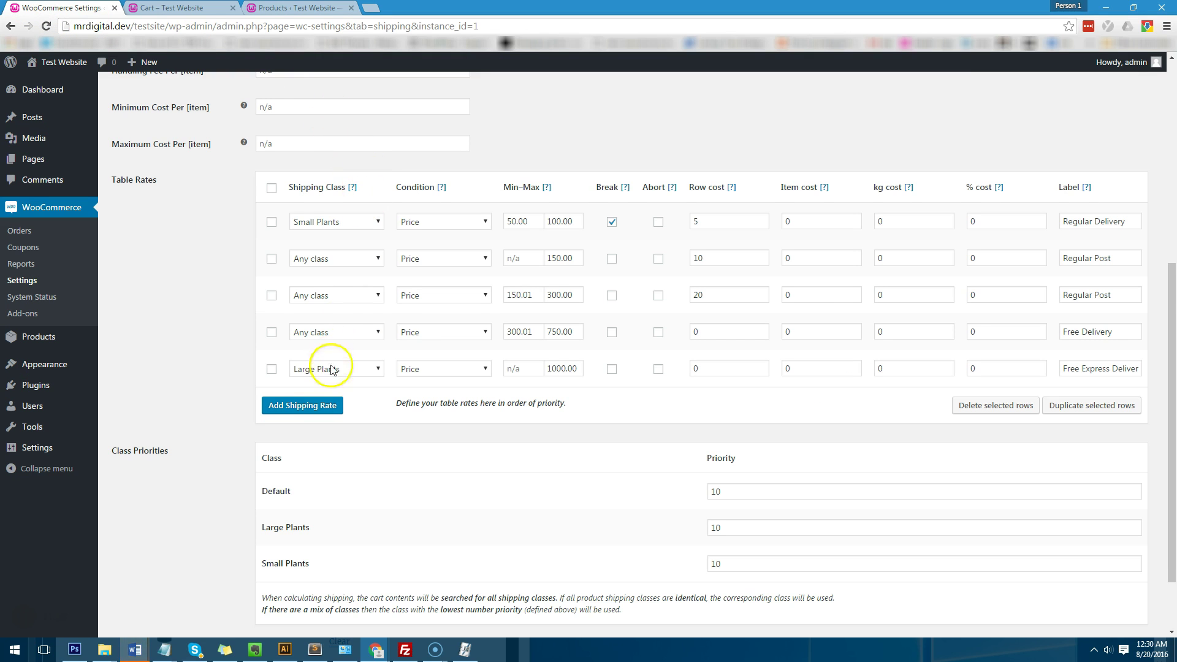
{"action": "scroll", "coordinate": [404, 440], "scroll_direction": "down", "scroll_amount": 2}
Step: Save the reordered table rates and check the cart's shipping options
{"action": "left_click", "coordinate": [137, 572]}
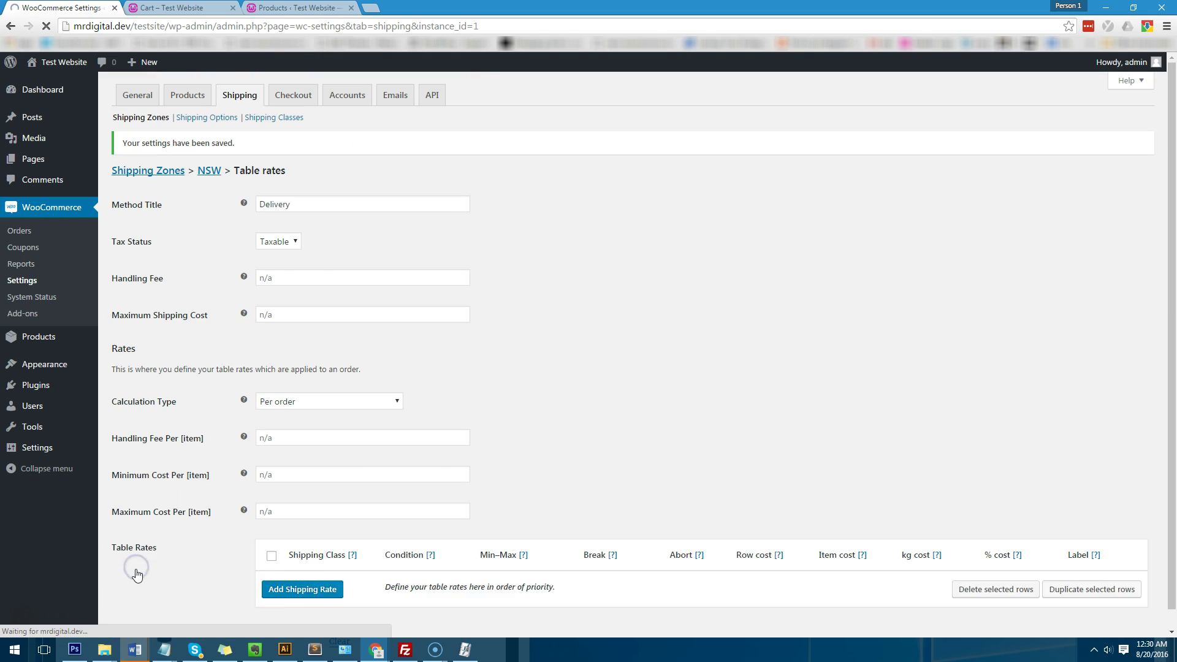
{"action": "key", "text": "ctrl+Tab"}
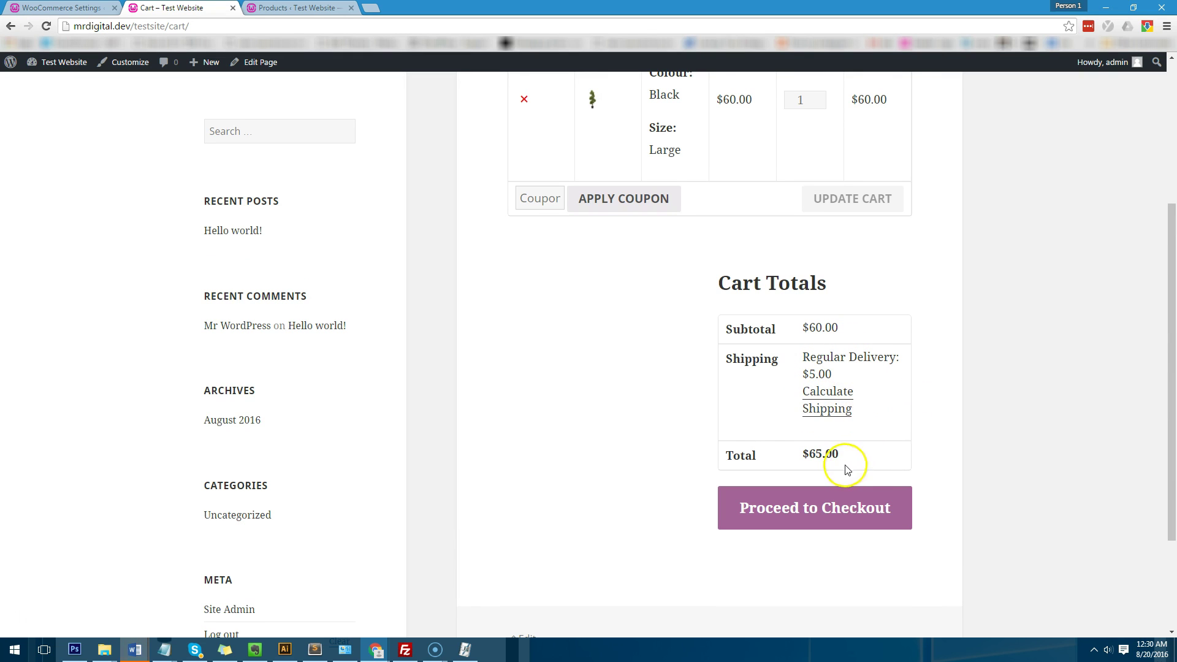
{"action": "key", "text": "ctrl+shift+Tab"}
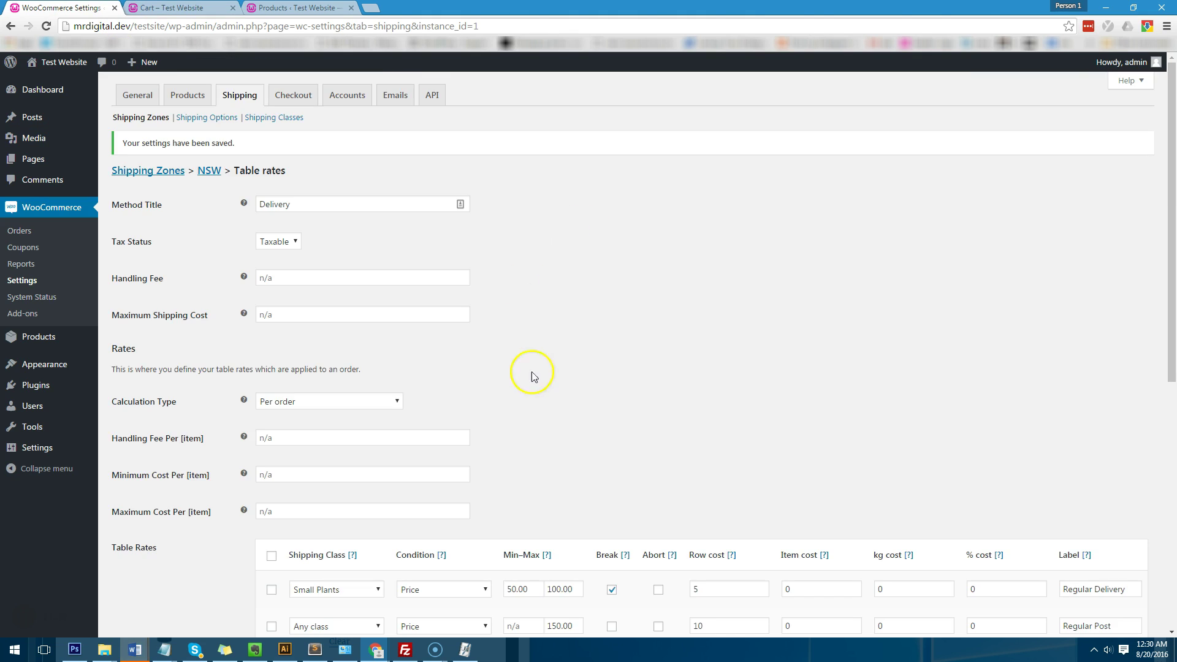
Step: Untick Break on the Small Plants rate, save, and reload the cart to compare shipping
{"action": "scroll", "coordinate": [589, 429], "scroll_direction": "down", "scroll_amount": 3}
{"action": "left_click", "coordinate": [612, 407]}
{"action": "scroll", "coordinate": [329, 531], "scroll_direction": "down", "scroll_amount": 1}
{"action": "scroll", "coordinate": [347, 490], "scroll_direction": "down", "scroll_amount": 4}
{"action": "left_click", "coordinate": [146, 575]}
{"action": "key", "text": "ctrl+Tab"}
{"action": "key", "text": "F5"}
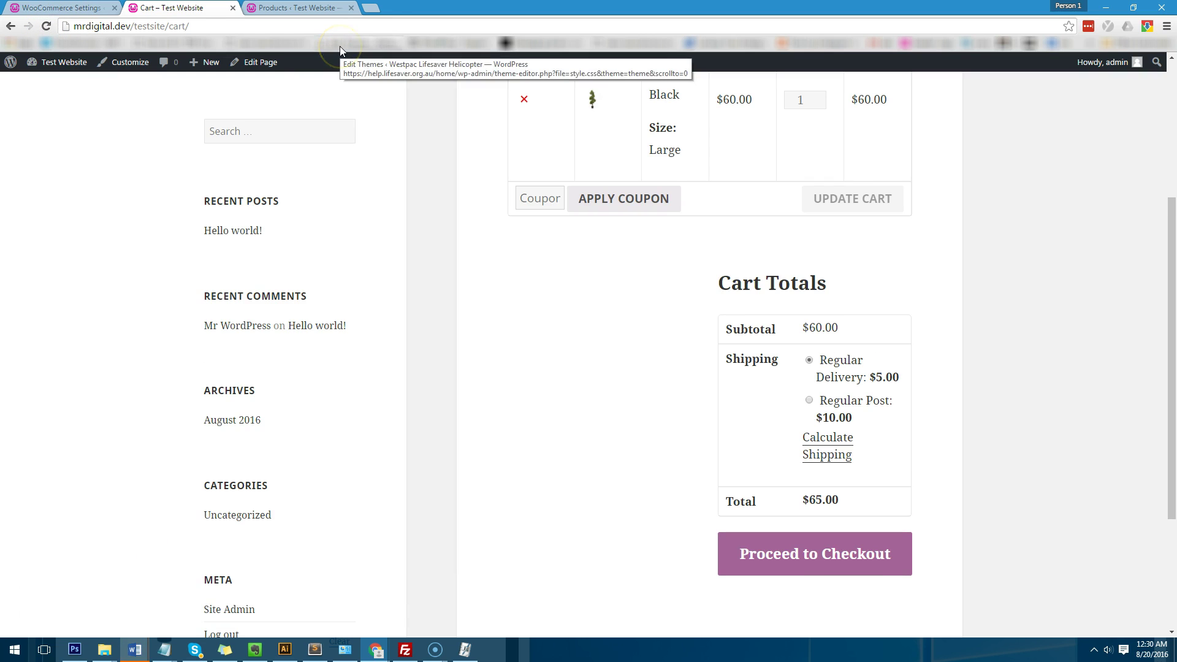
{"action": "key", "text": "ctrl+shift+Tab"}
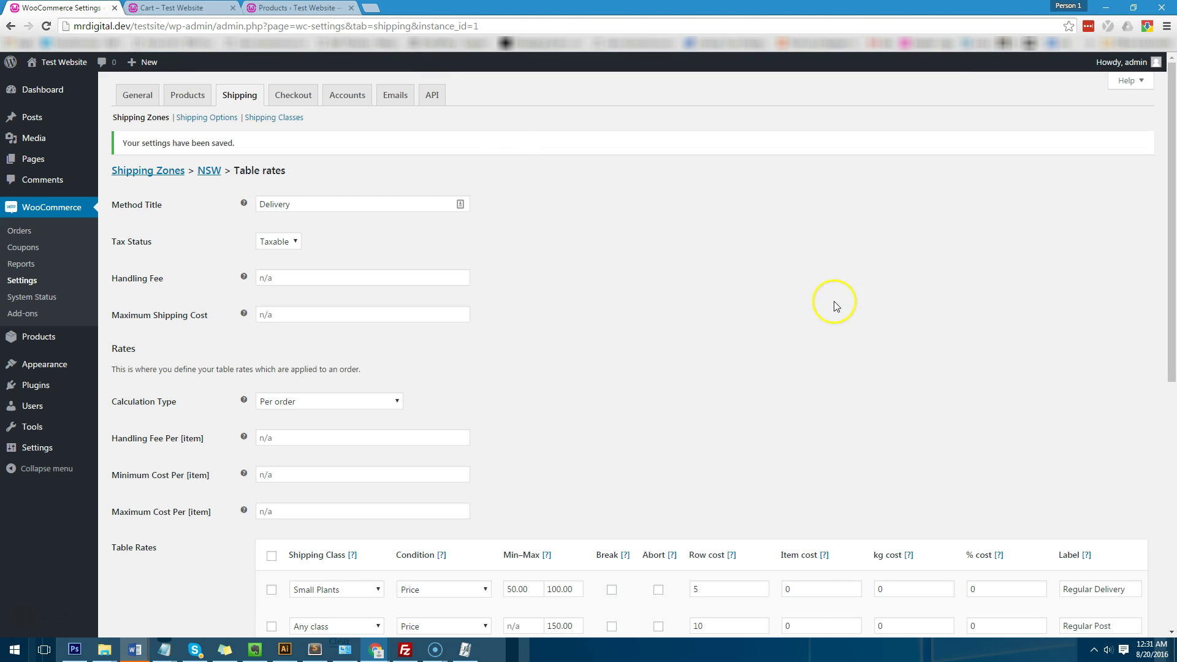
Step: Re-enable Break on the Small Plants rate and save the table rates
{"action": "scroll", "coordinate": [756, 305], "scroll_direction": "down", "scroll_amount": 5}
{"action": "left_click", "coordinate": [611, 283]}
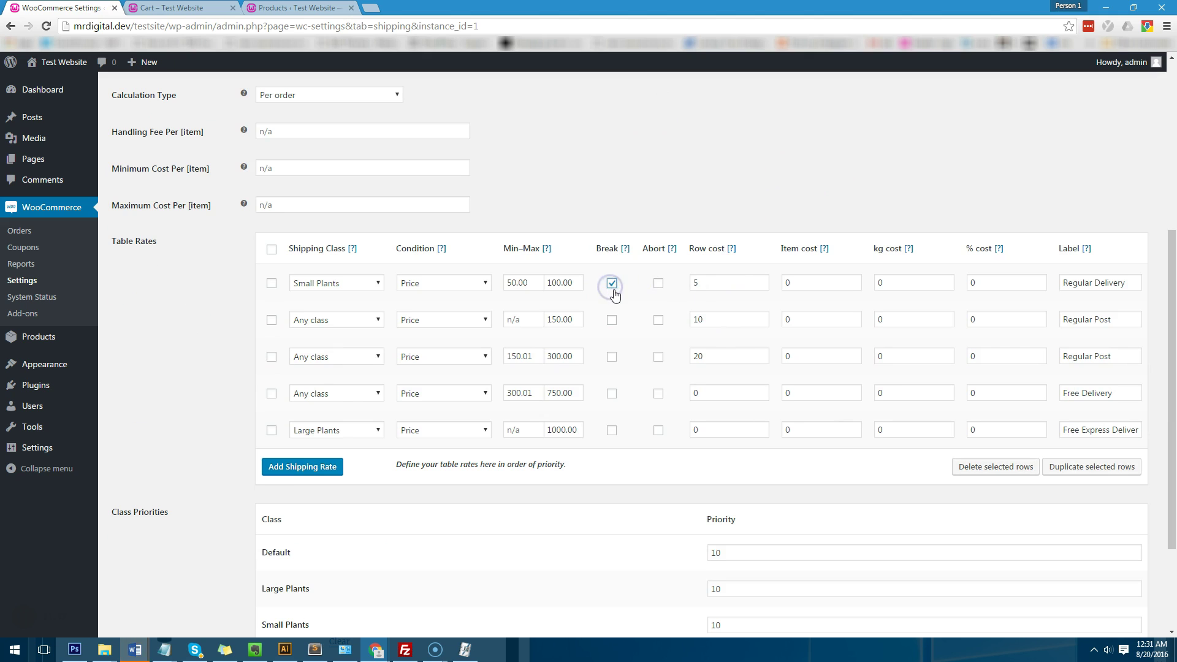
{"action": "scroll", "coordinate": [205, 447], "scroll_direction": "down", "scroll_amount": 3}
{"action": "left_click", "coordinate": [158, 570]}
Step: Check that Test Product 3's edit screen shows the Large Plants shipping class, then close it
{"action": "scroll", "coordinate": [477, 393], "scroll_direction": "down", "scroll_amount": 5}
{"action": "left_click", "coordinate": [236, 24]}
{"action": "left_click", "coordinate": [228, 9]}
{"action": "scroll", "coordinate": [687, 282], "scroll_direction": "up", "scroll_amount": 4}
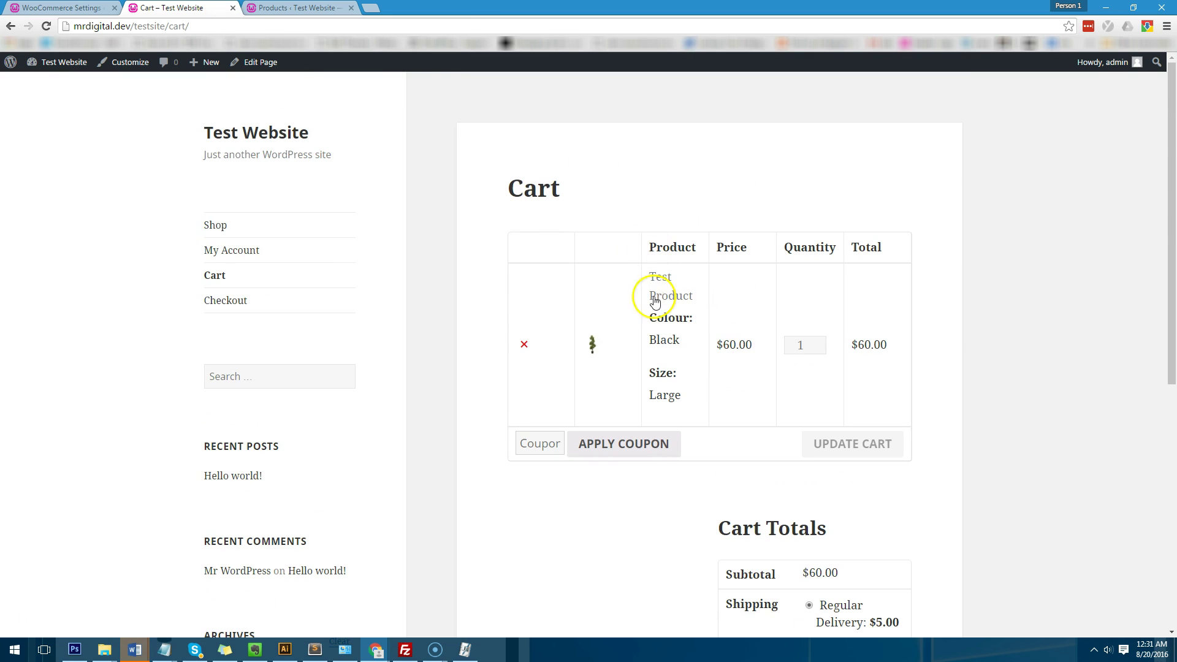
{"action": "left_click", "coordinate": [222, 222]}
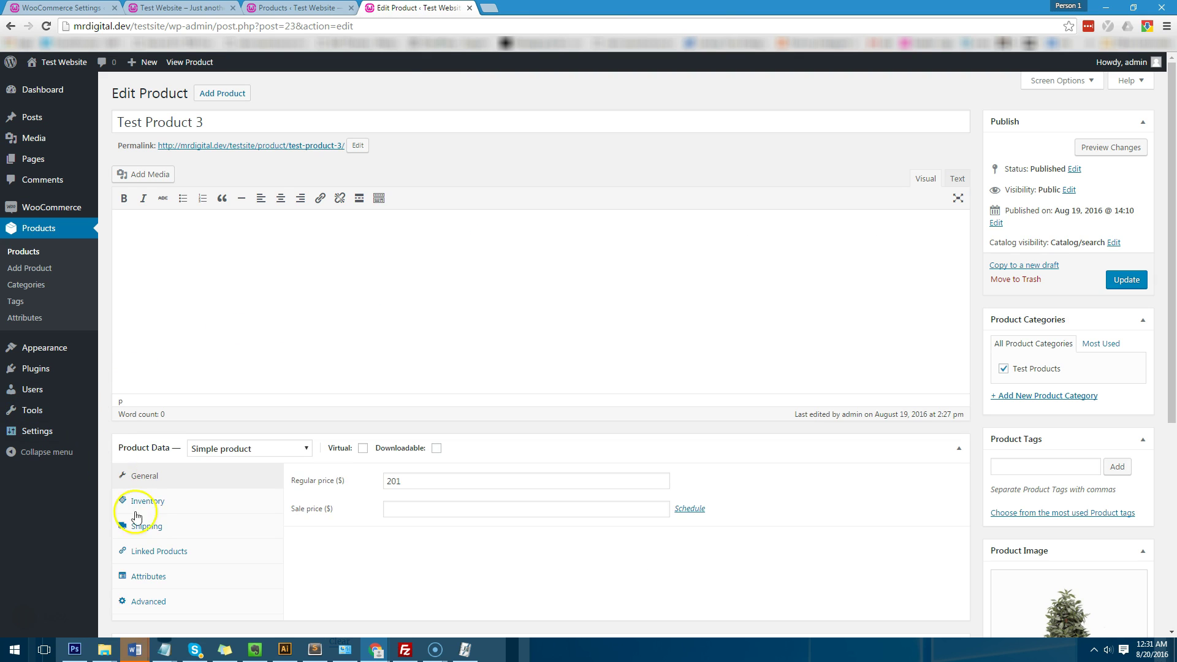
{"action": "left_click", "coordinate": [151, 529]}
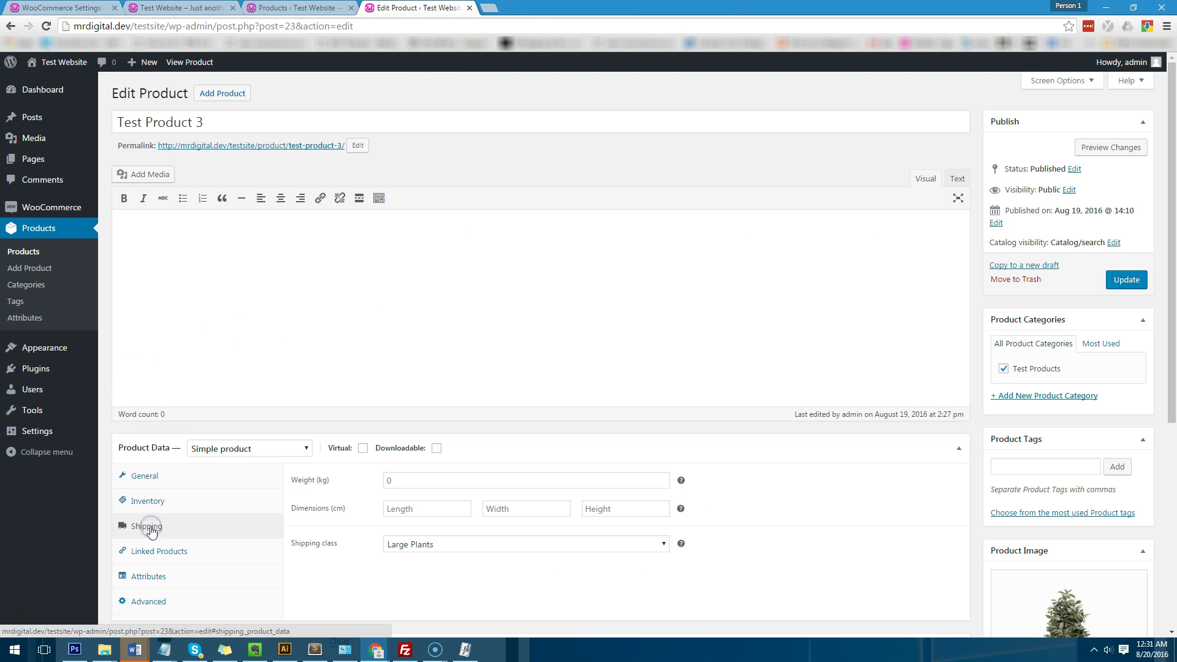
{"action": "left_click", "coordinate": [469, 8]}
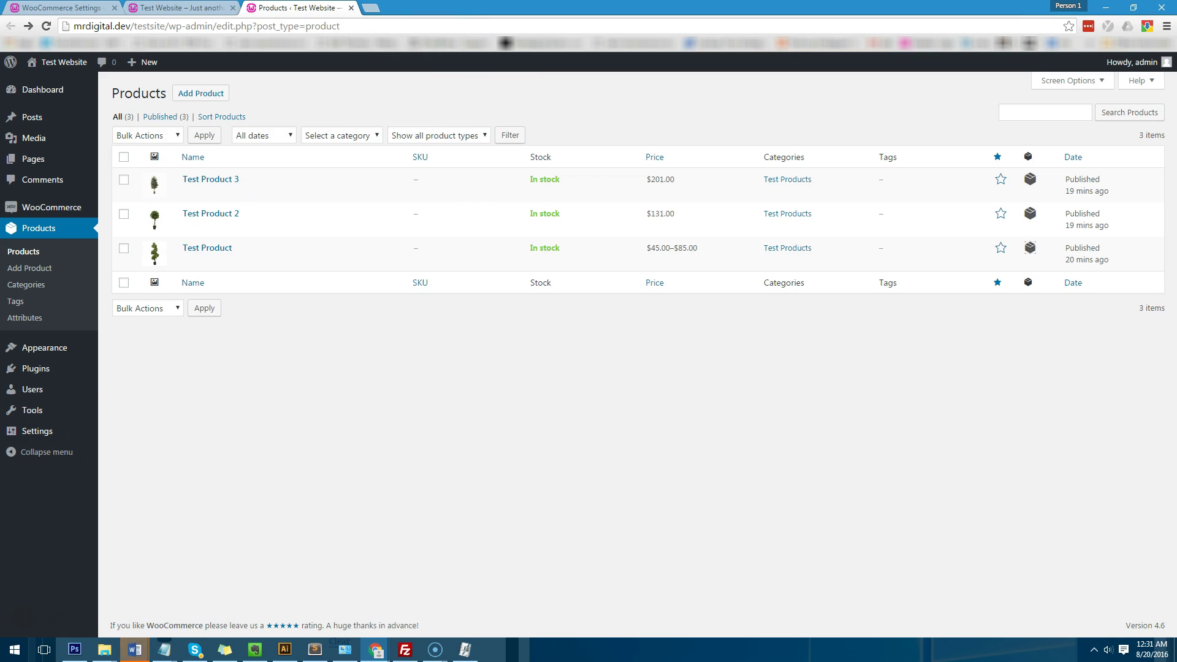
{"action": "left_click", "coordinate": [98, 8]}
Step: Add Test Product 3 to the cart and check the $261.00 subtotal with Regular Post $20.00
{"action": "left_click", "coordinate": [138, 8]}
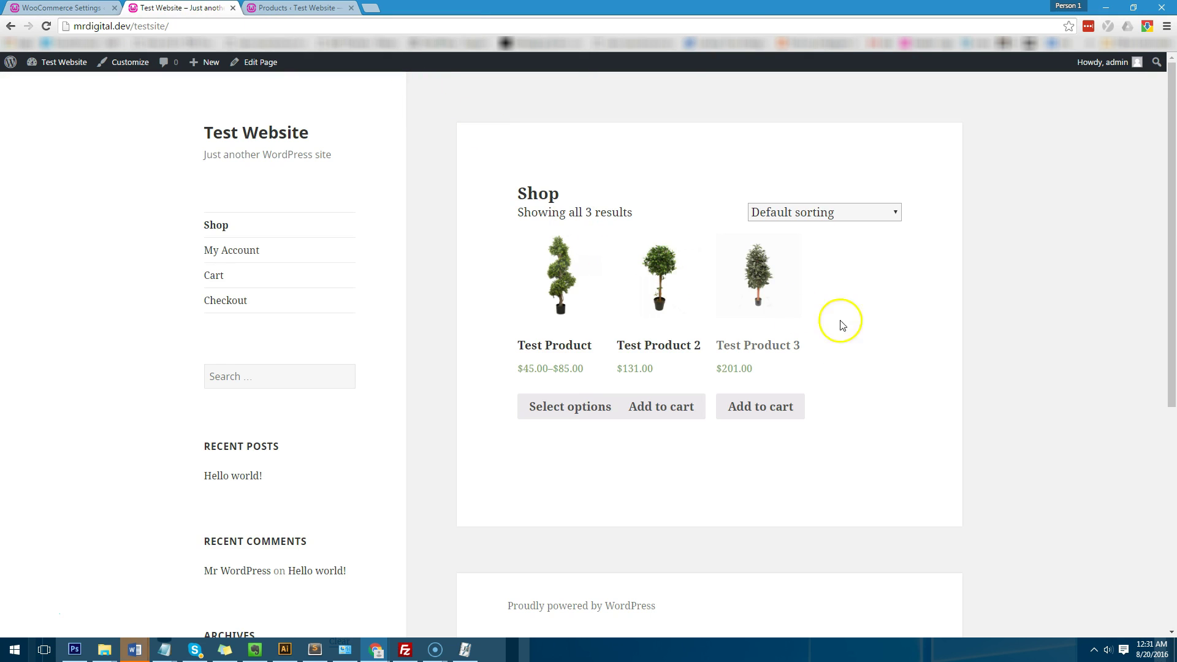
{"action": "left_click", "coordinate": [790, 408]}
{"action": "left_click", "coordinate": [758, 437]}
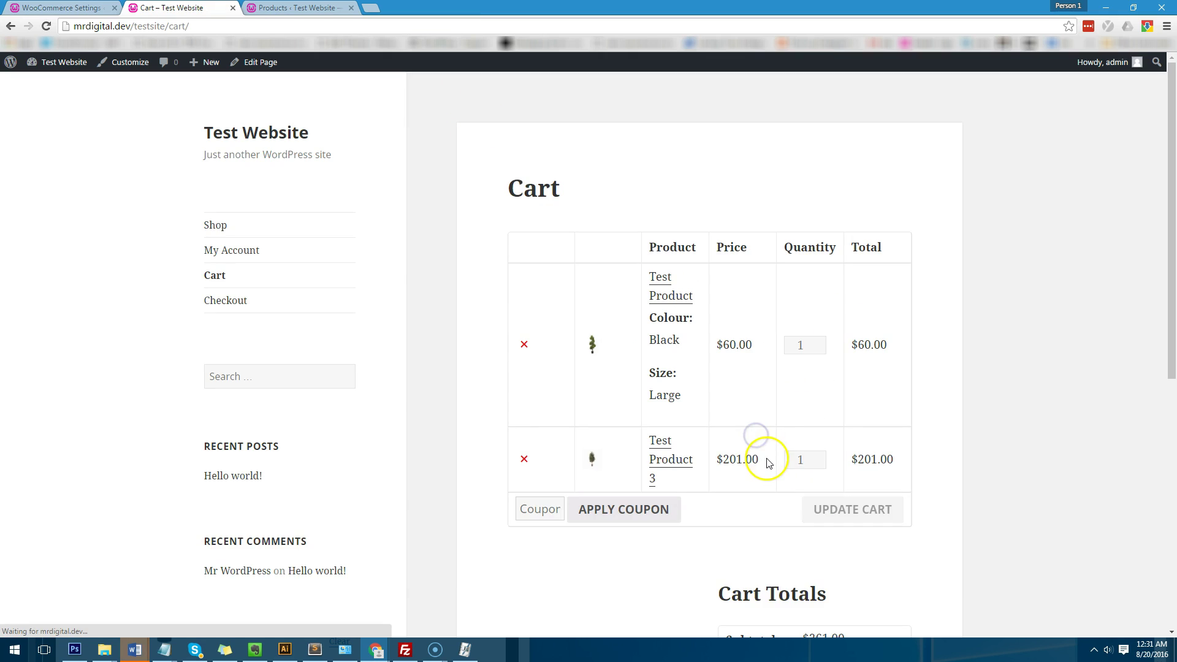
{"action": "scroll", "coordinate": [778, 447], "scroll_direction": "down", "scroll_amount": 4}
{"action": "scroll", "coordinate": [940, 462], "scroll_direction": "up", "scroll_amount": 2}
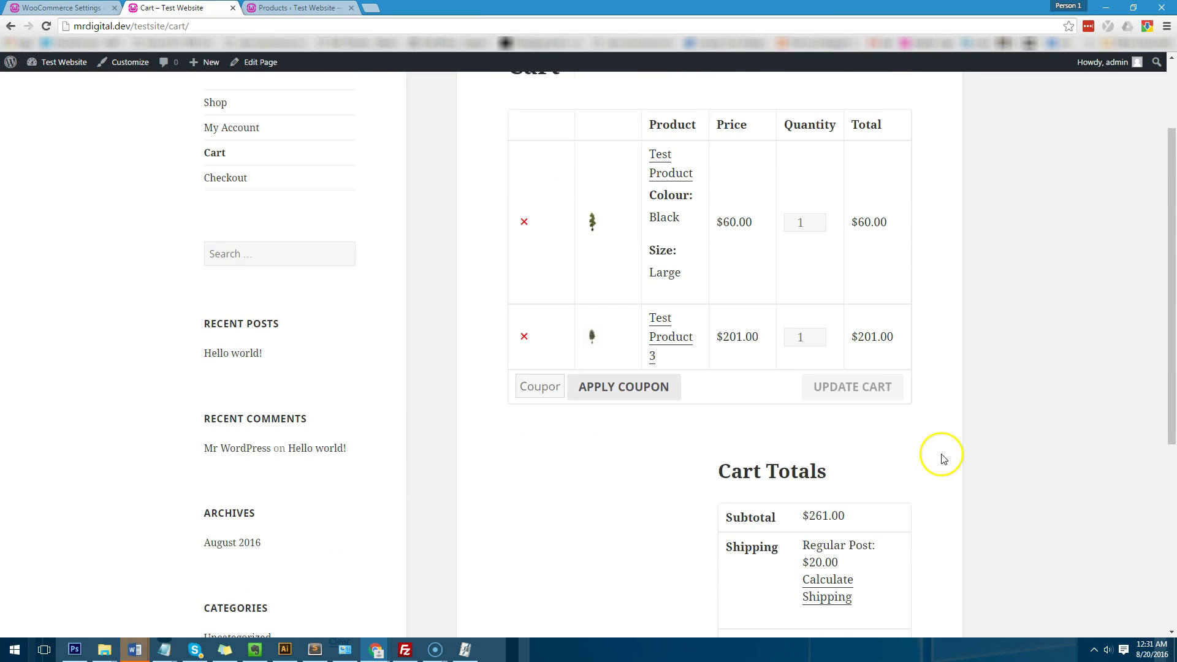
{"action": "scroll", "coordinate": [940, 458], "scroll_direction": "up", "scroll_amount": 1}
{"action": "scroll", "coordinate": [987, 368], "scroll_direction": "down", "scroll_amount": 2}
{"action": "scroll", "coordinate": [980, 362], "scroll_direction": "down", "scroll_amount": 1}
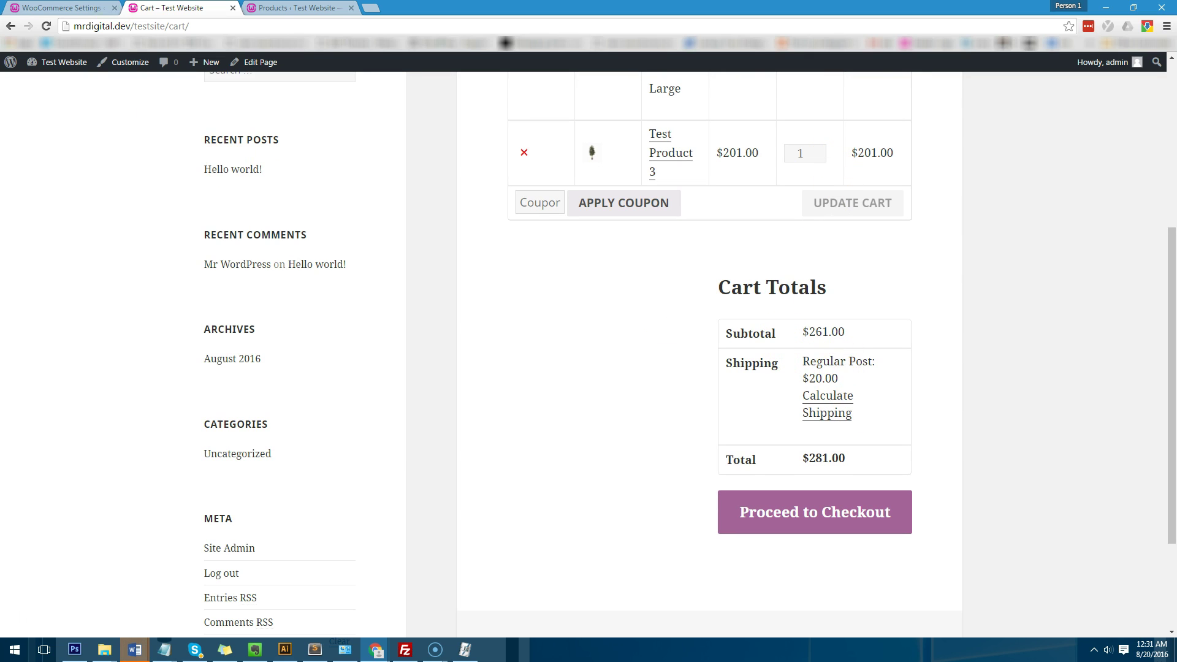
{"action": "left_click", "coordinate": [98, 10]}
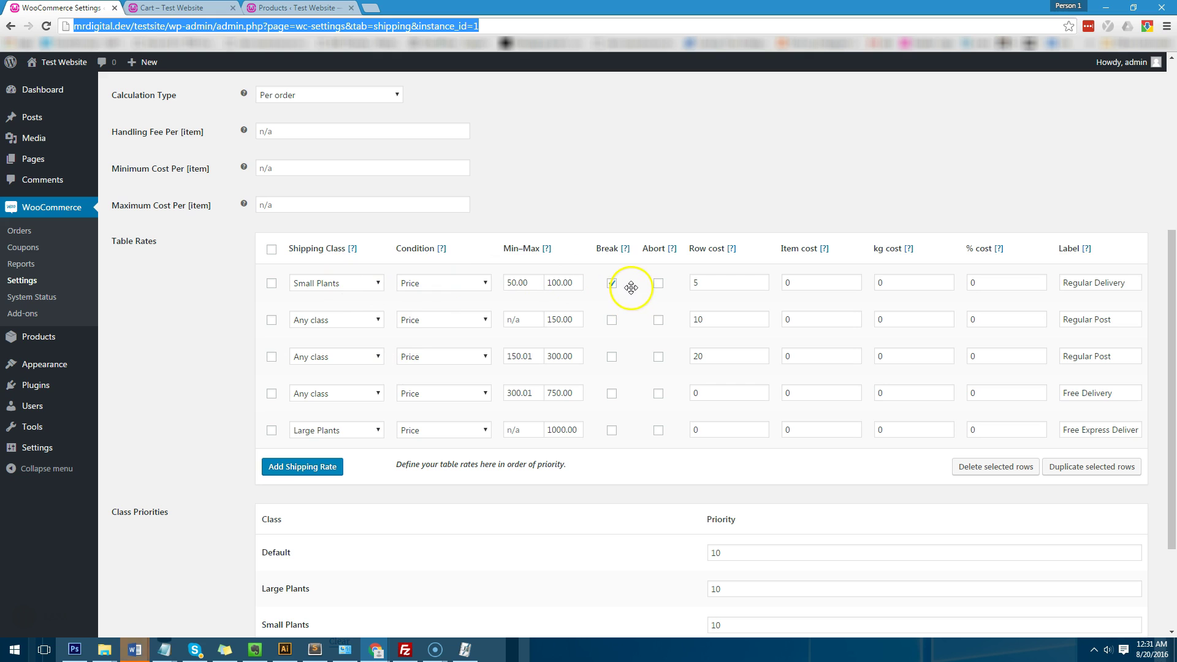
Step: Set the Small Plants class priority to 5 and its rate's Max price from 100.00 to 500
{"action": "scroll", "coordinate": [433, 500], "scroll_direction": "down", "scroll_amount": 1}
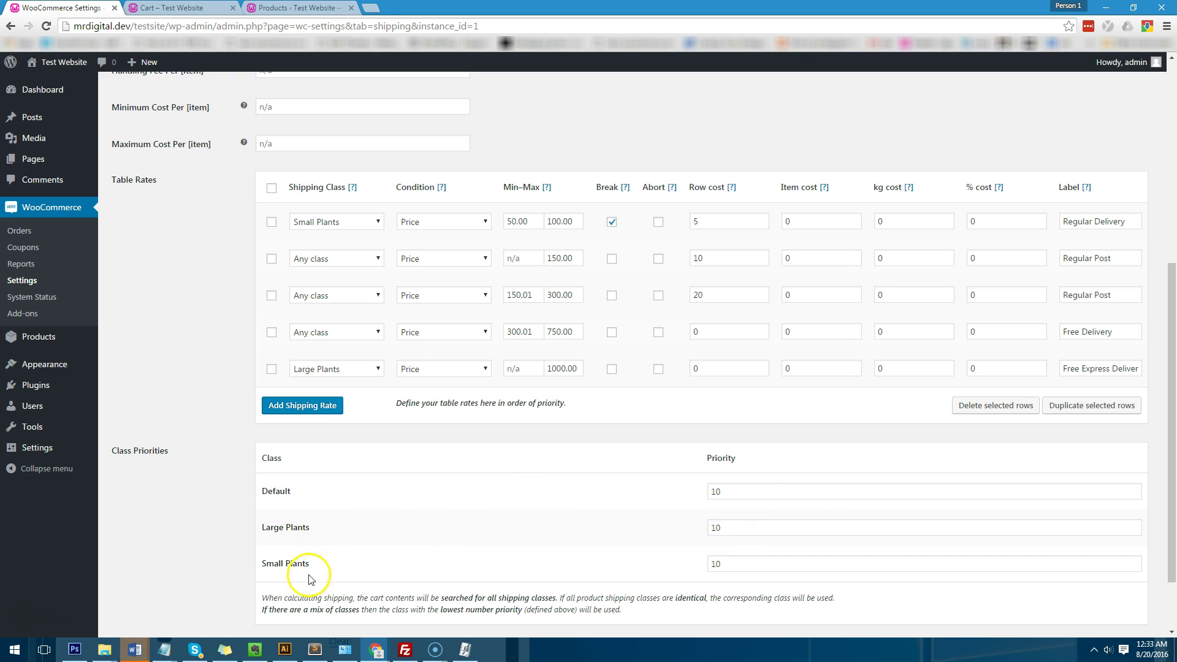
{"action": "left_click", "coordinate": [754, 561]}
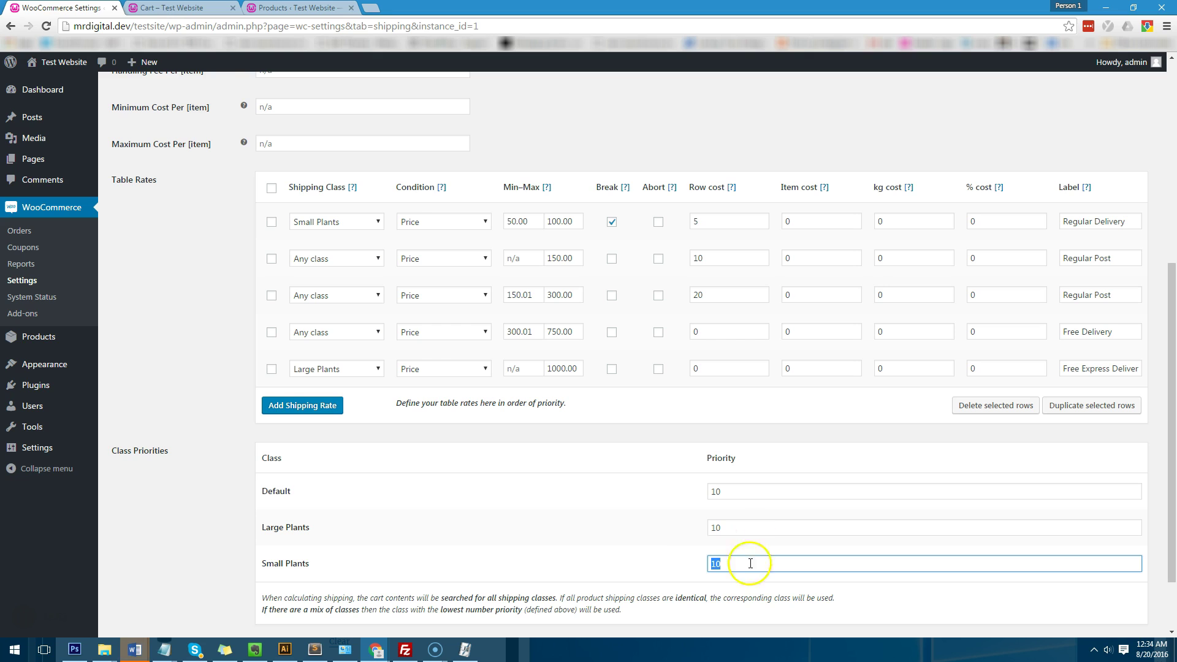
{"action": "type", "text": "5"}
{"action": "left_click", "coordinate": [648, 545]}
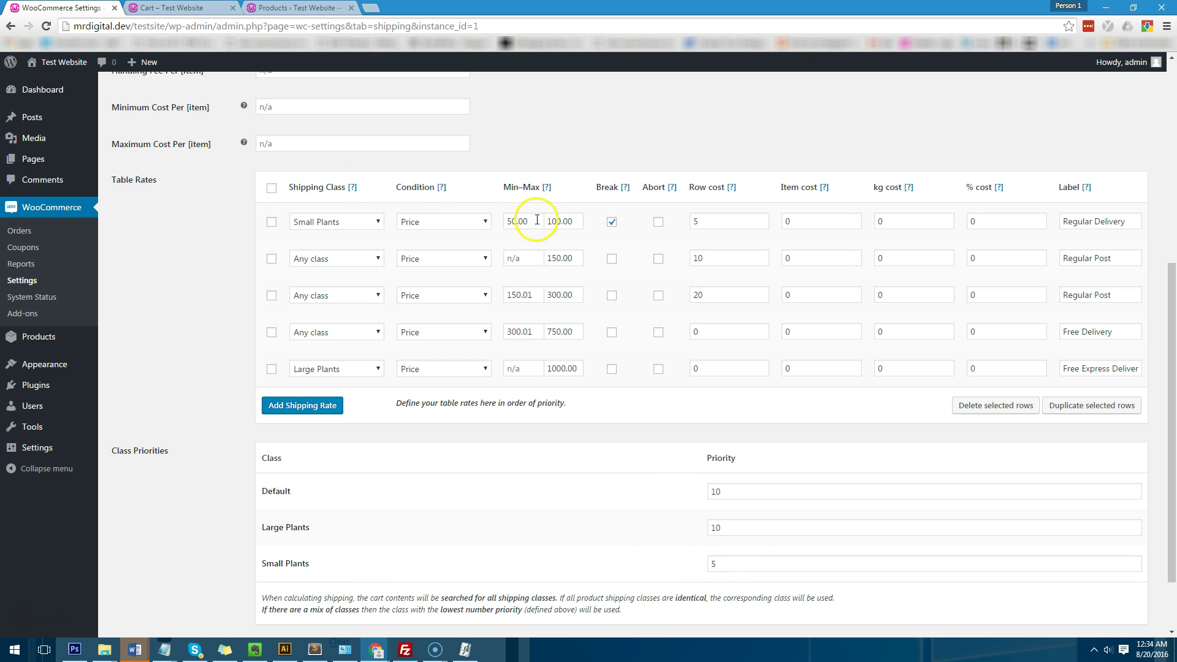
{"action": "left_click", "coordinate": [580, 222]}
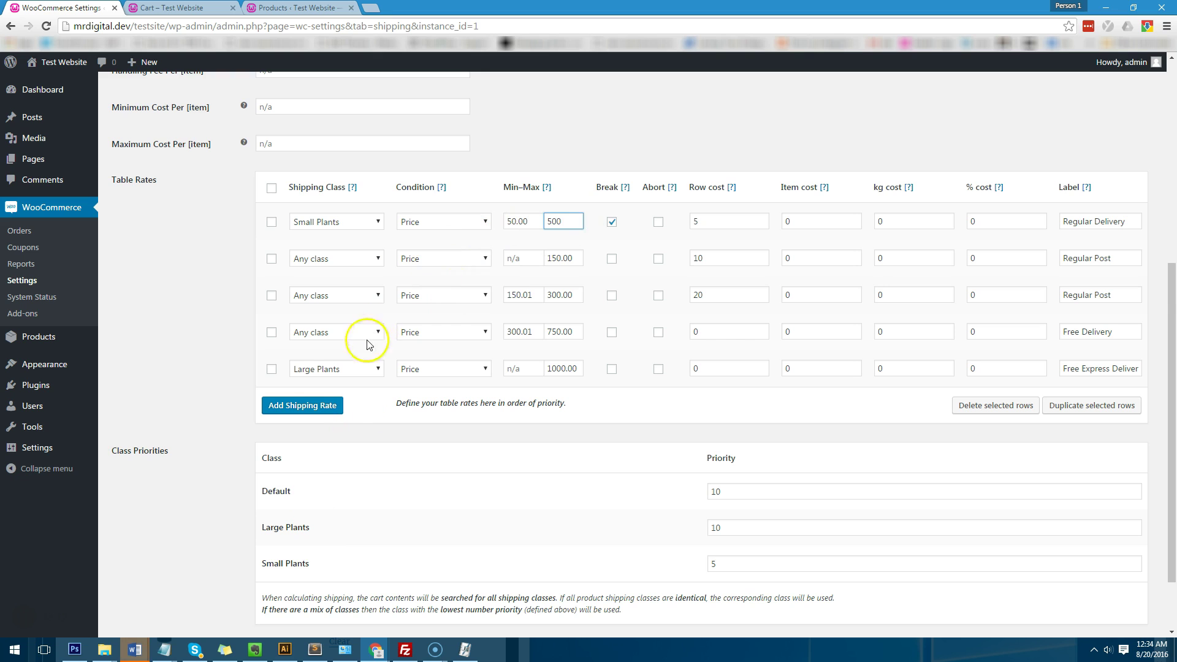
{"action": "scroll", "coordinate": [154, 576], "scroll_direction": "down", "scroll_amount": 2}
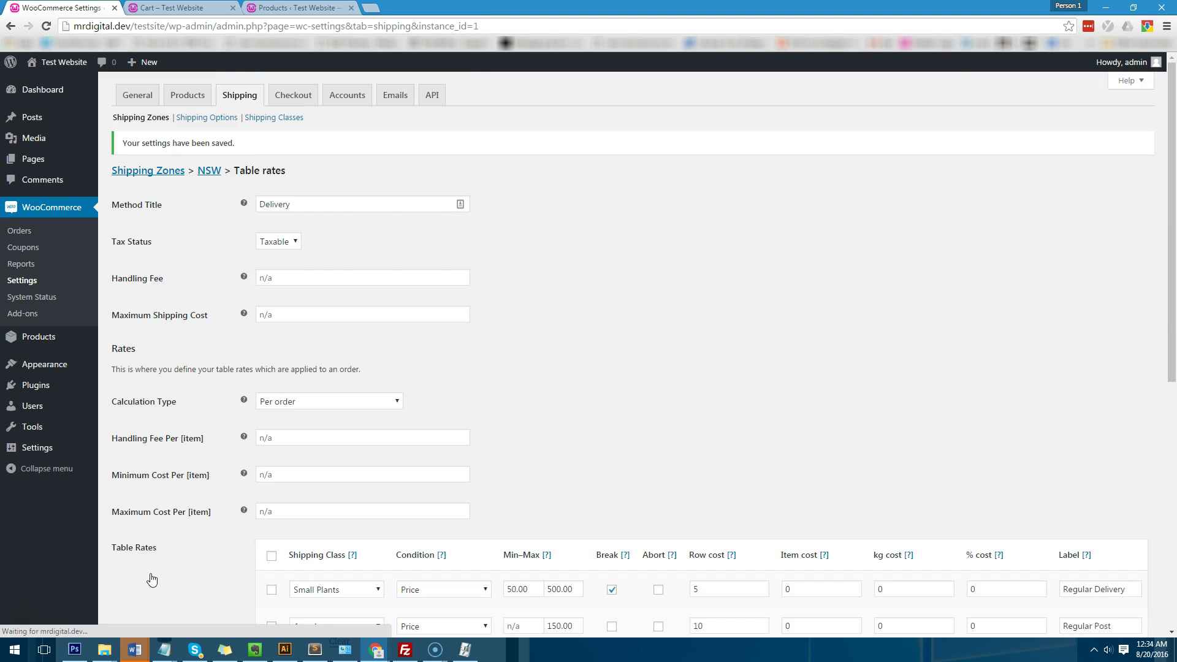
Step: Save the table rates and reload the cart to confirm Regular Delivery $5.00, total $266.00
{"action": "key", "text": "ctrl+Tab"}
{"action": "left_click", "coordinate": [43, 27]}
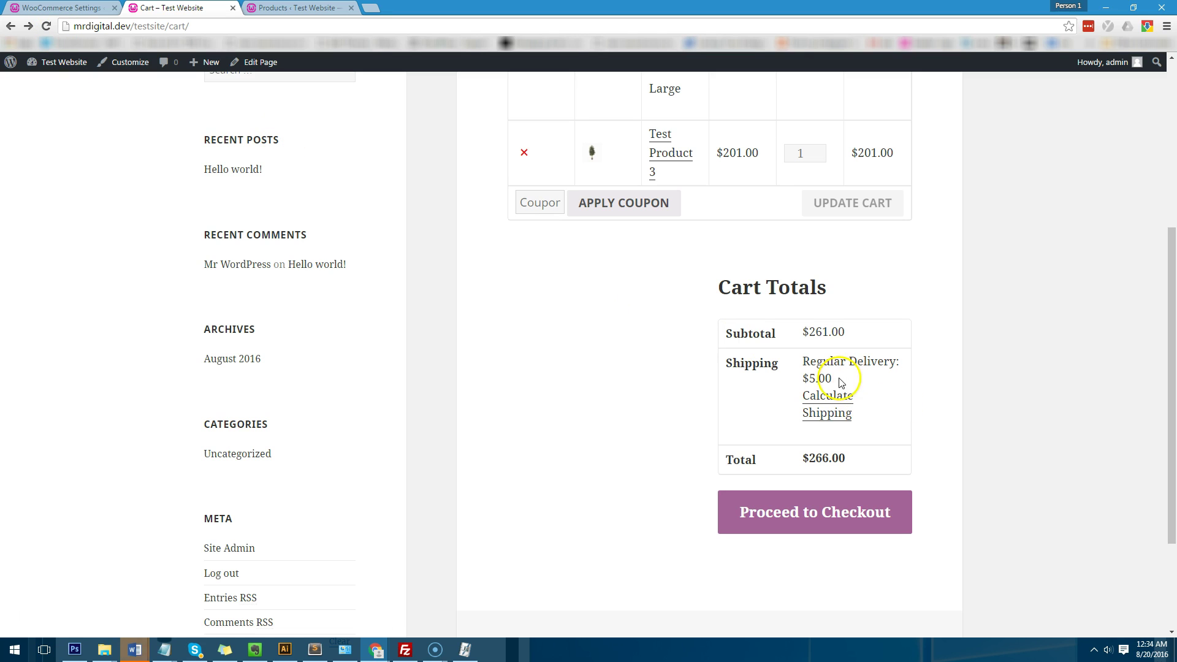
{"action": "scroll", "coordinate": [830, 379], "scroll_direction": "up", "scroll_amount": 3}
{"action": "scroll", "coordinate": [871, 331], "scroll_direction": "down", "scroll_amount": 2}
{"action": "scroll", "coordinate": [824, 410], "scroll_direction": "up", "scroll_amount": 2}
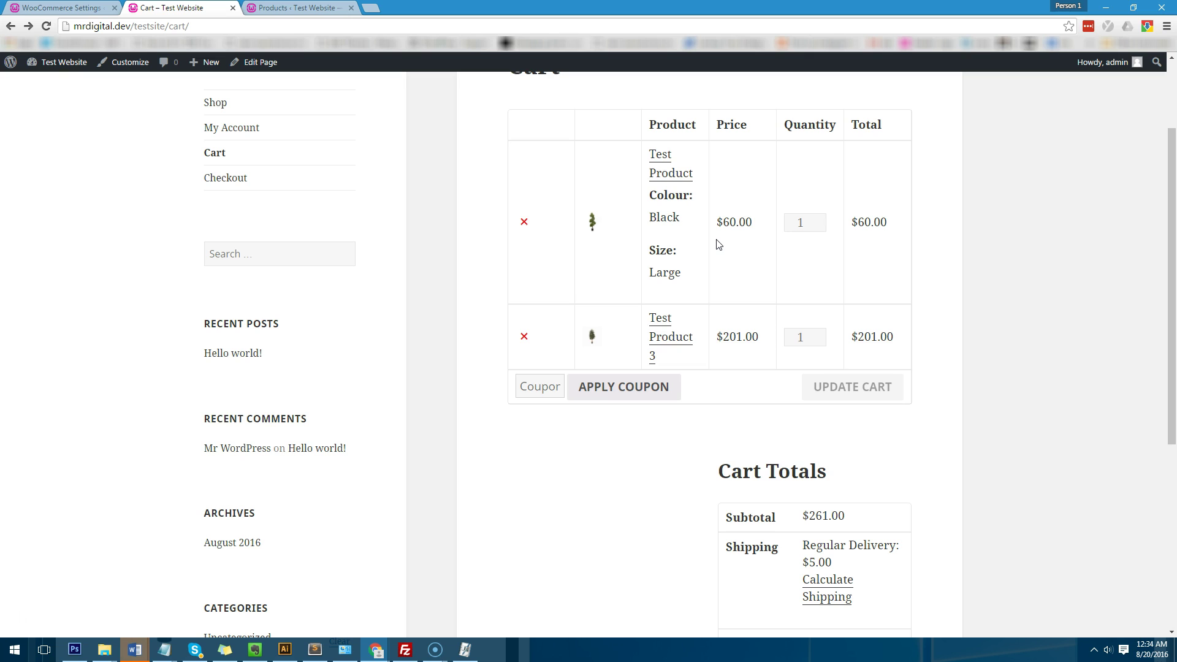
{"action": "scroll", "coordinate": [704, 315], "scroll_direction": "down", "scroll_amount": 2}
{"action": "scroll", "coordinate": [696, 328], "scroll_direction": "up", "scroll_amount": 1}
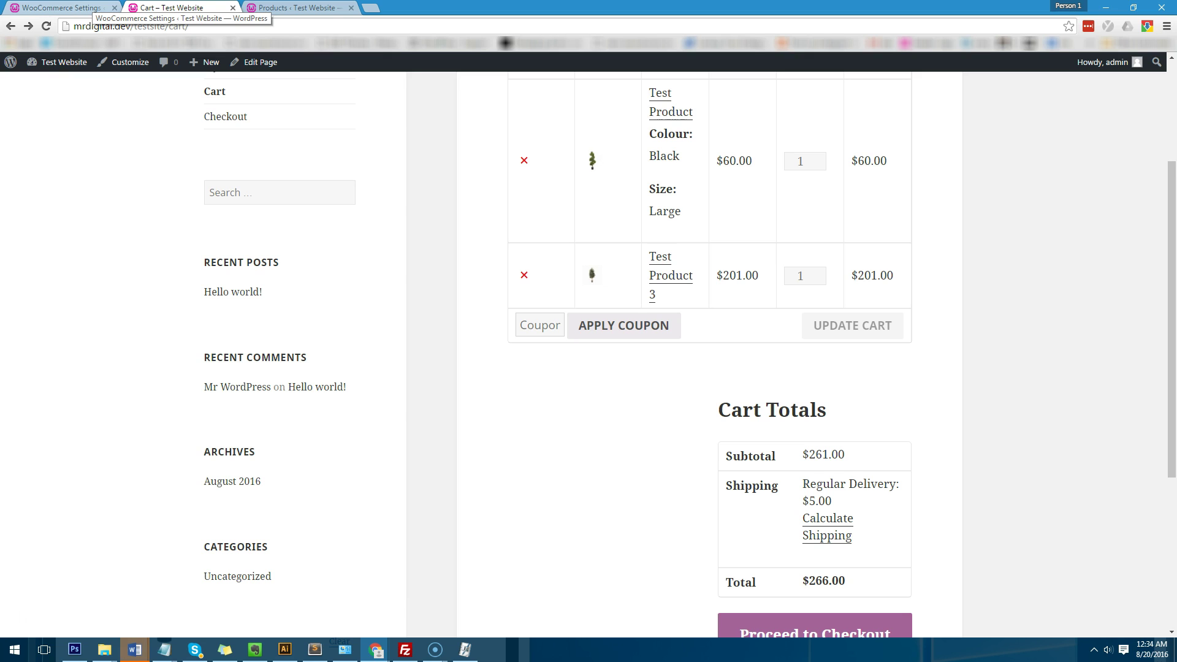
{"action": "left_click", "coordinate": [61, 8]}
{"action": "scroll", "coordinate": [573, 321], "scroll_direction": "down", "scroll_amount": 3}
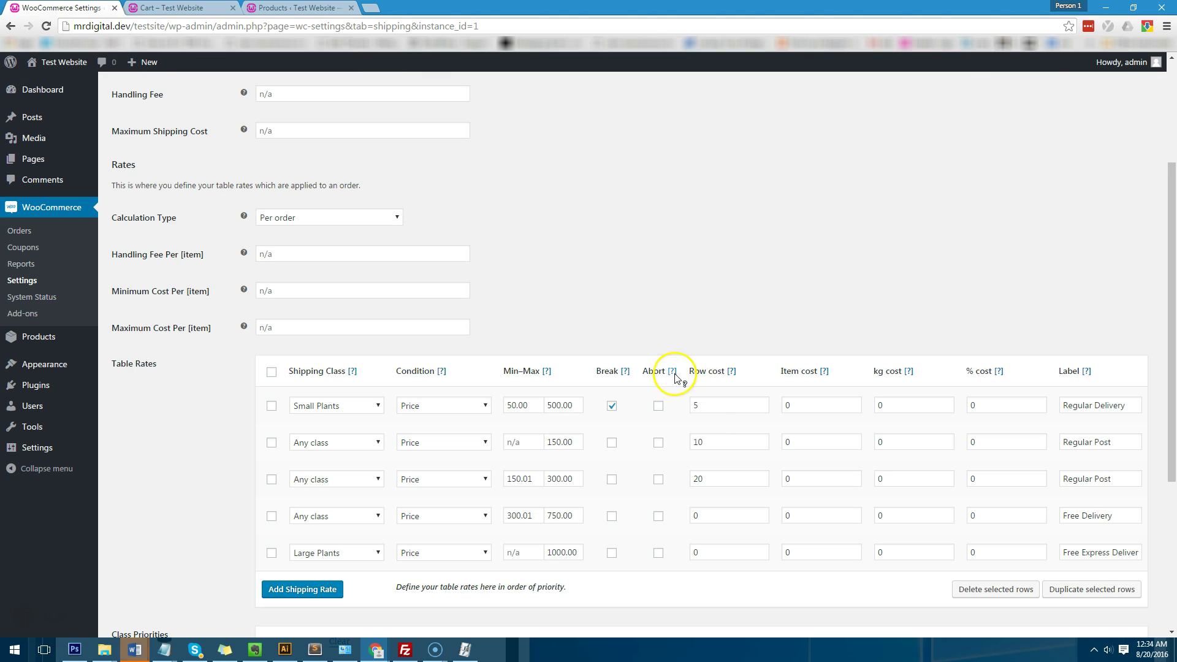
{"action": "left_click", "coordinate": [172, 7]}
{"action": "left_click", "coordinate": [95, 7]}
{"action": "scroll", "coordinate": [650, 374], "scroll_direction": "down", "scroll_amount": 2}
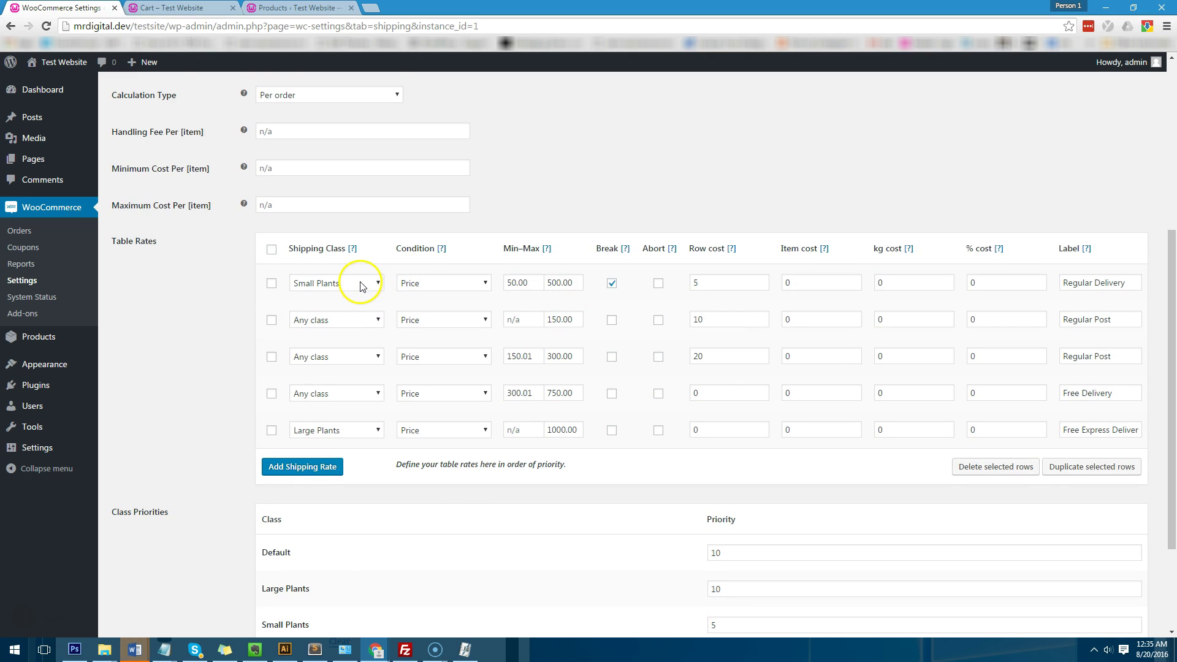
{"action": "scroll", "coordinate": [352, 429], "scroll_direction": "down", "scroll_amount": 2}
{"action": "scroll", "coordinate": [481, 480], "scroll_direction": "up", "scroll_amount": 2}
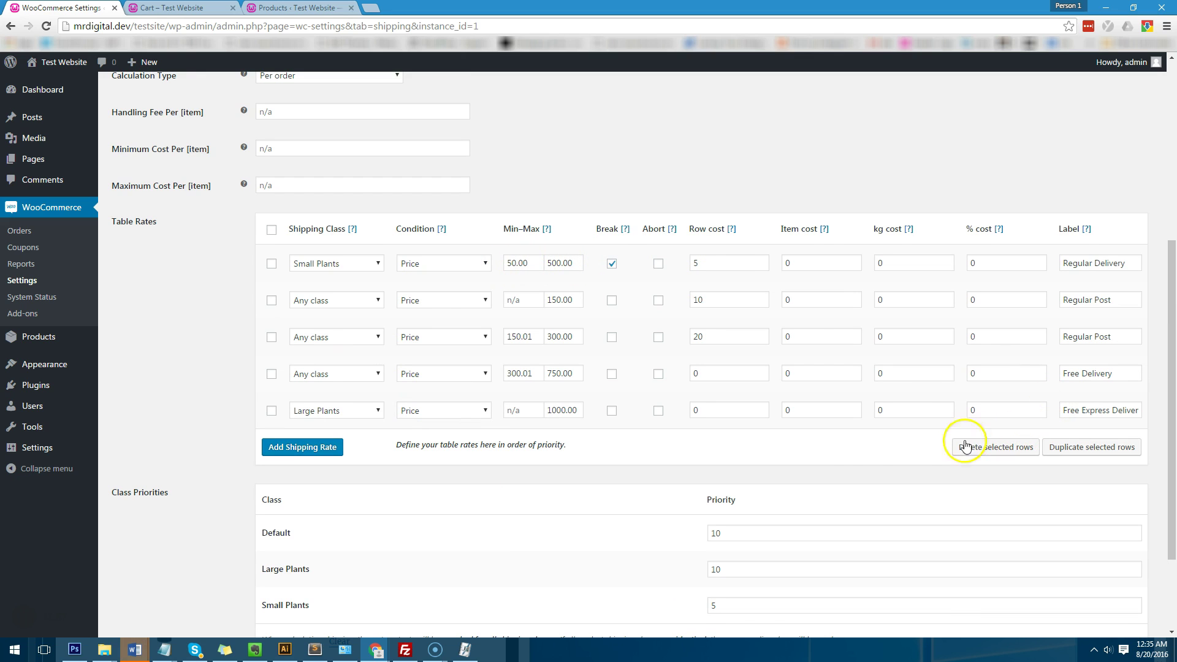
{"action": "scroll", "coordinate": [696, 407], "scroll_direction": "down", "scroll_amount": 2}
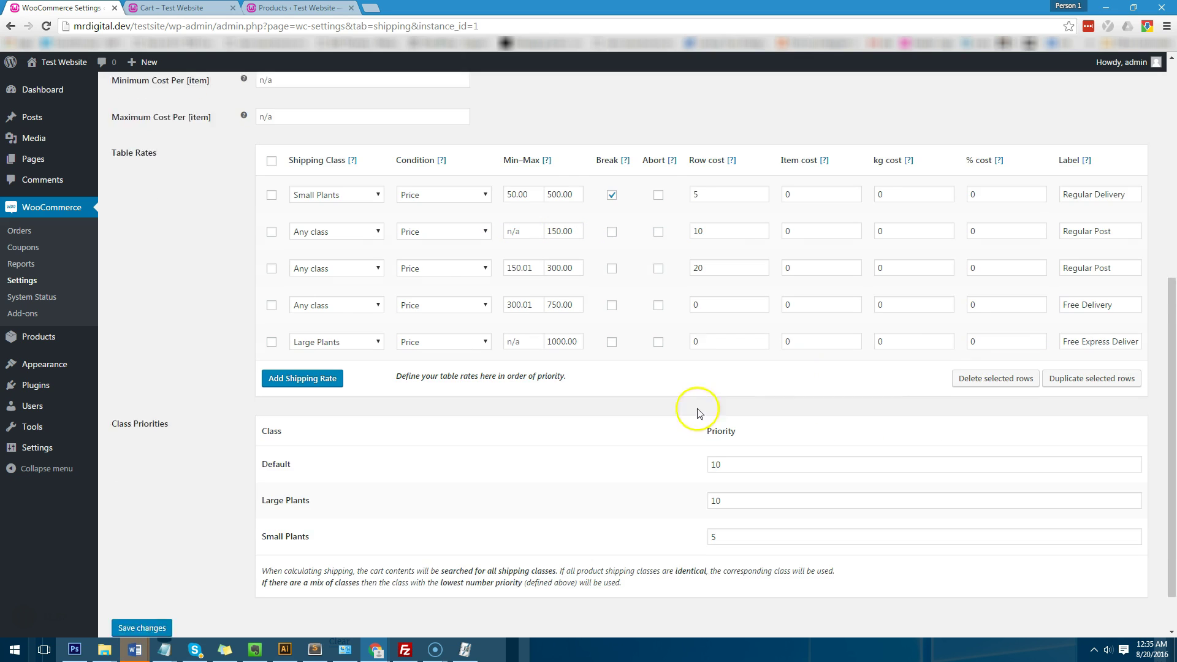
{"action": "scroll", "coordinate": [591, 352], "scroll_direction": "up", "scroll_amount": 6}
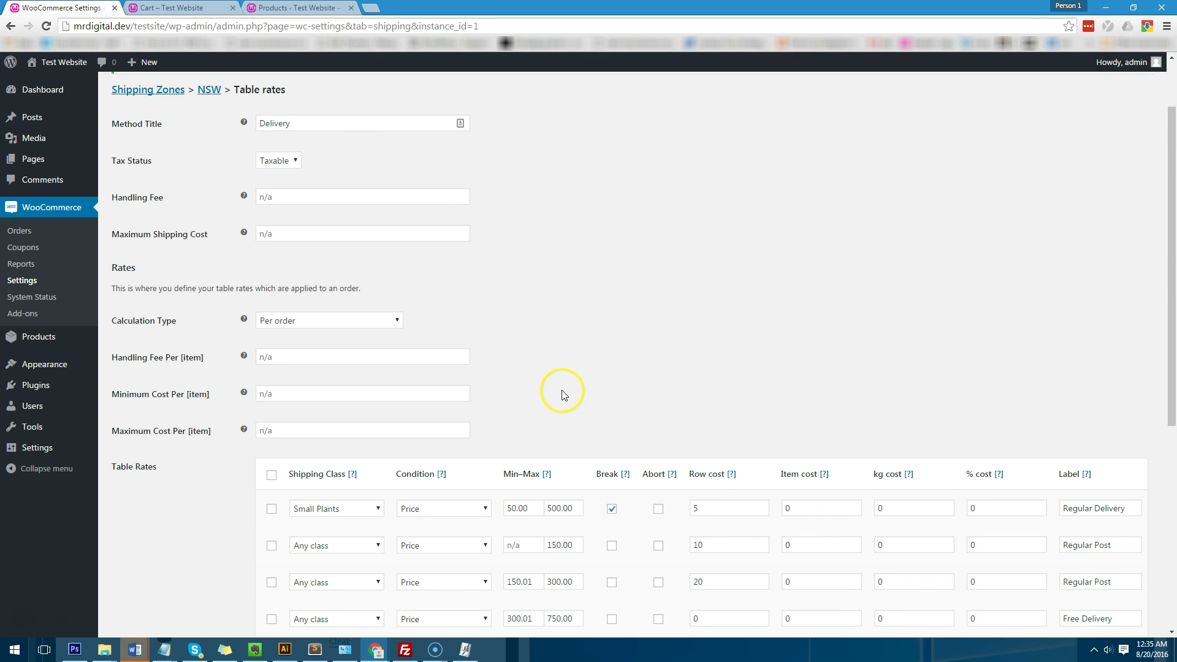
{"action": "scroll", "coordinate": [561, 387], "scroll_direction": "down", "scroll_amount": 6}
{"action": "scroll", "coordinate": [561, 393], "scroll_direction": "up", "scroll_amount": 2}
{"action": "scroll", "coordinate": [560, 392], "scroll_direction": "up", "scroll_amount": 1}
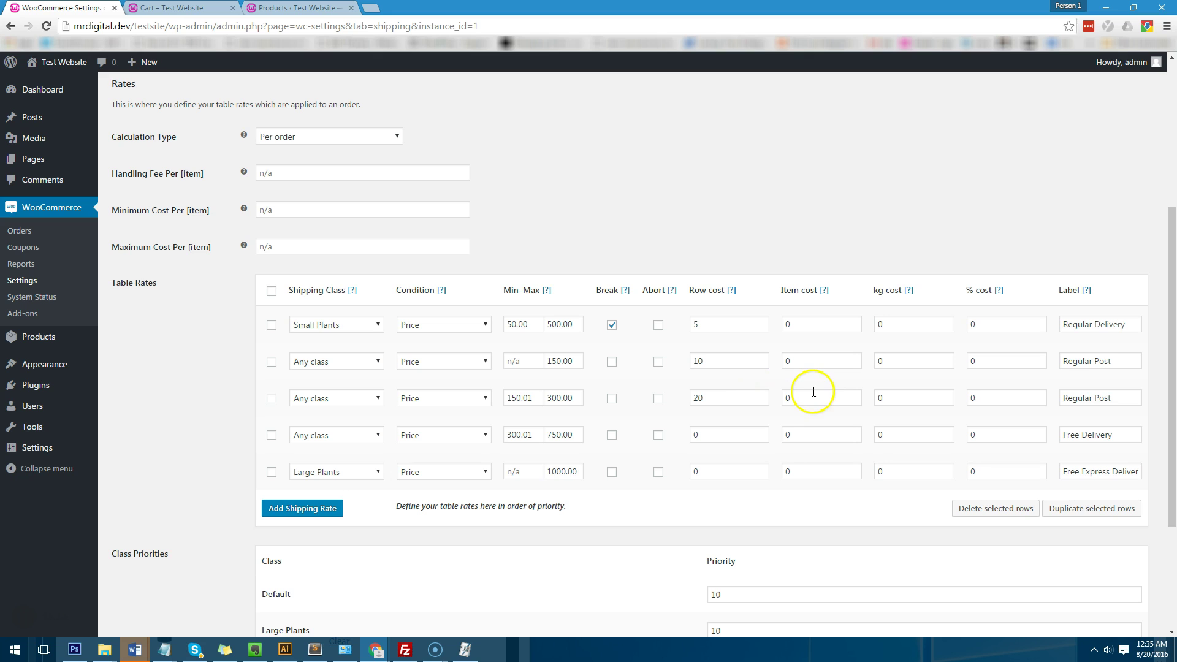
Step: Change the first Small Plants row to row cost 0 and 20% cost, and save the table rates
{"action": "scroll", "coordinate": [801, 381], "scroll_direction": "down", "scroll_amount": 1}
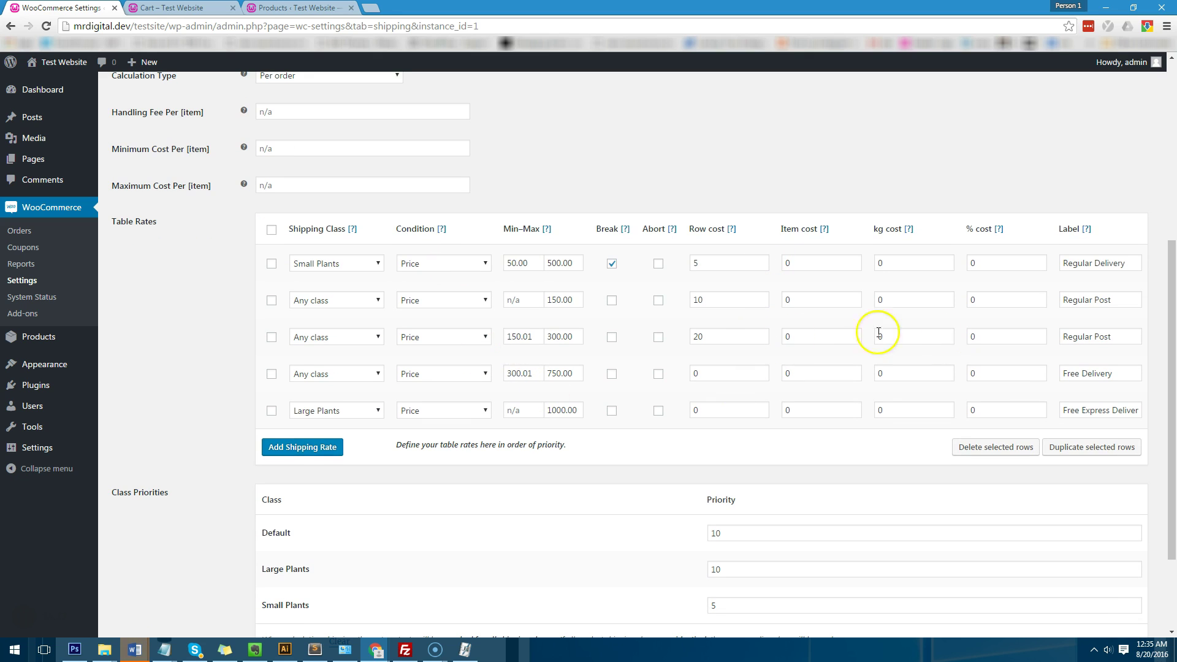
{"action": "double_click", "coordinate": [730, 263]}
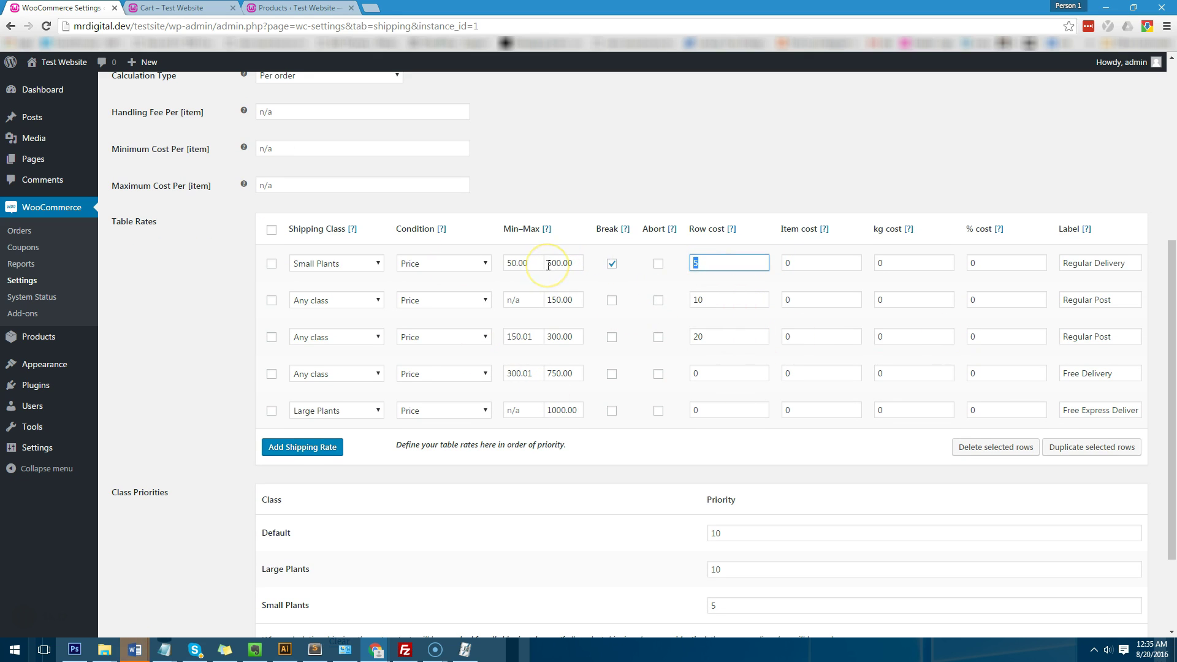
{"action": "double_click", "coordinate": [1001, 263]}
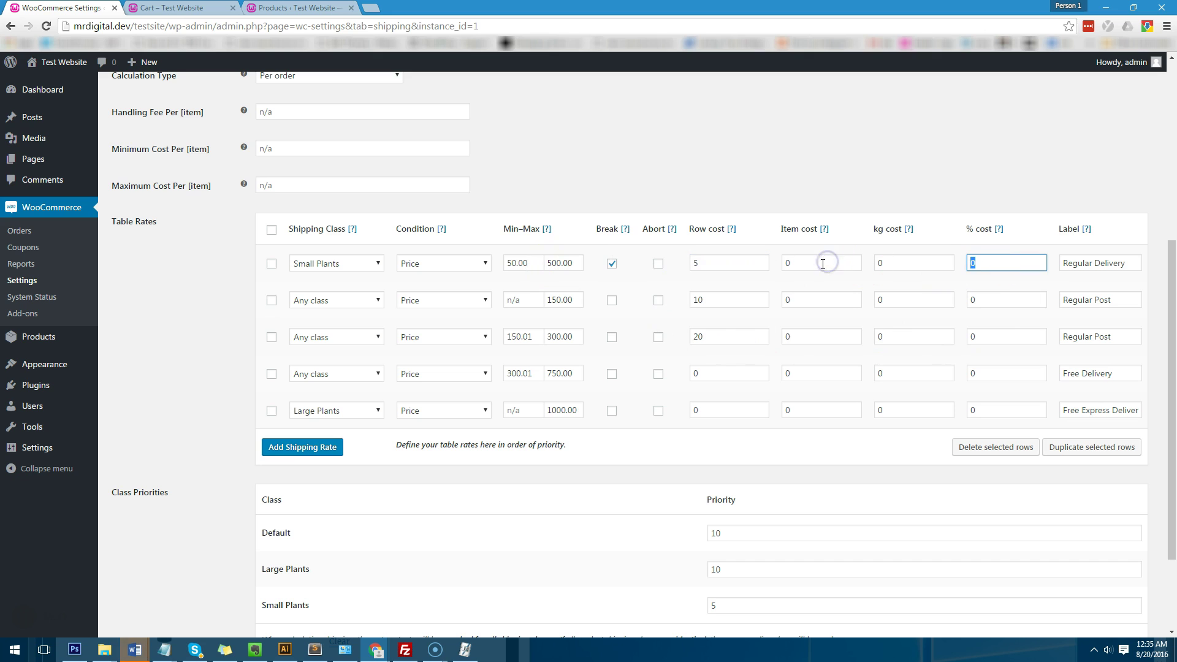
{"action": "double_click", "coordinate": [711, 263]}
{"action": "type", "text": "0"}
{"action": "double_click", "coordinate": [1023, 265]}
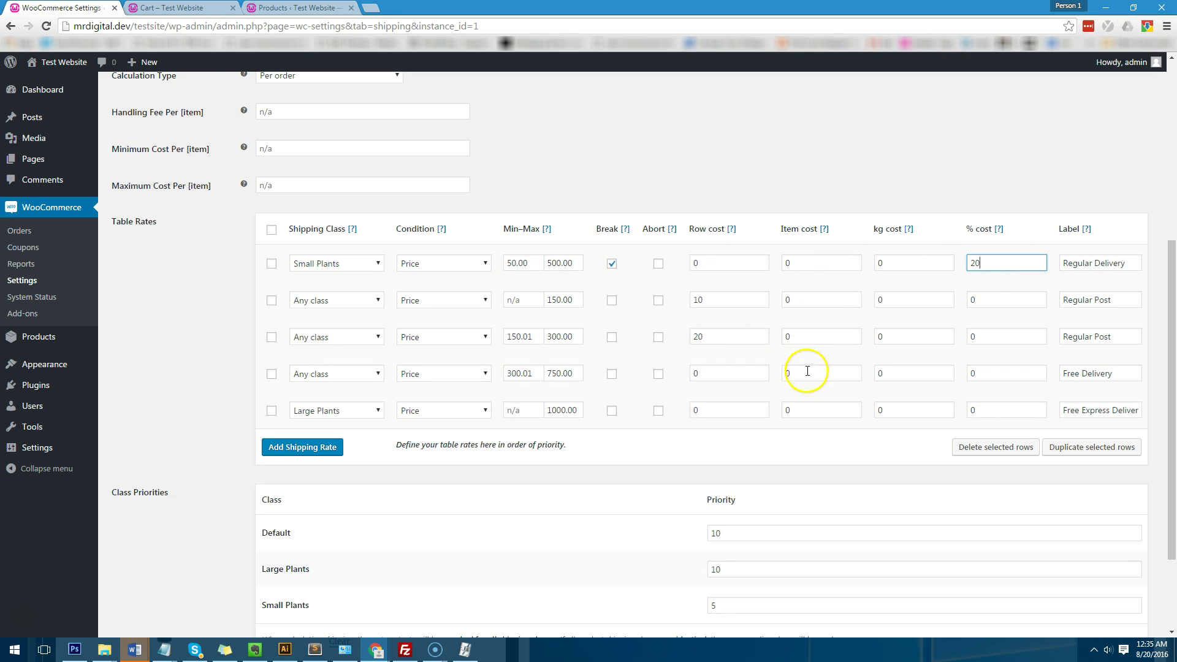
{"action": "scroll", "coordinate": [429, 422], "scroll_direction": "down", "scroll_amount": 2}
{"action": "left_click", "coordinate": [139, 576]}
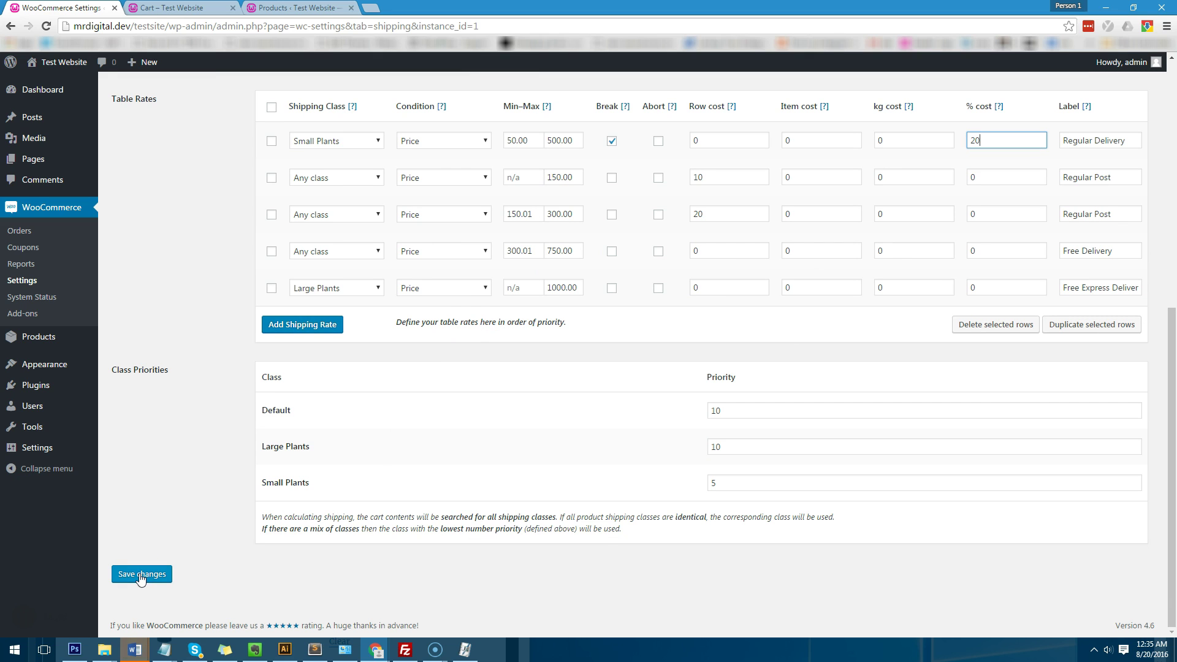
{"action": "left_click", "coordinate": [141, 577]}
Step: Reload the cart to confirm Regular Delivery $52.20 and a $313.20 total
{"action": "left_click", "coordinate": [294, 7]}
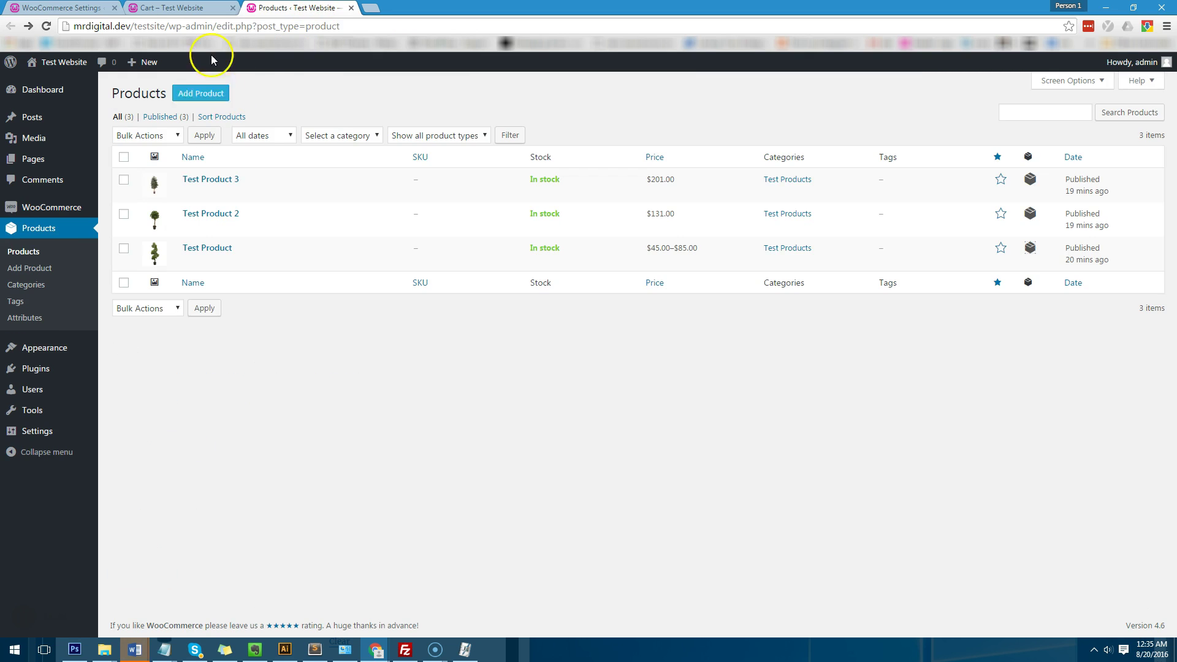
{"action": "left_click", "coordinate": [203, 8]}
{"action": "left_click", "coordinate": [46, 26]}
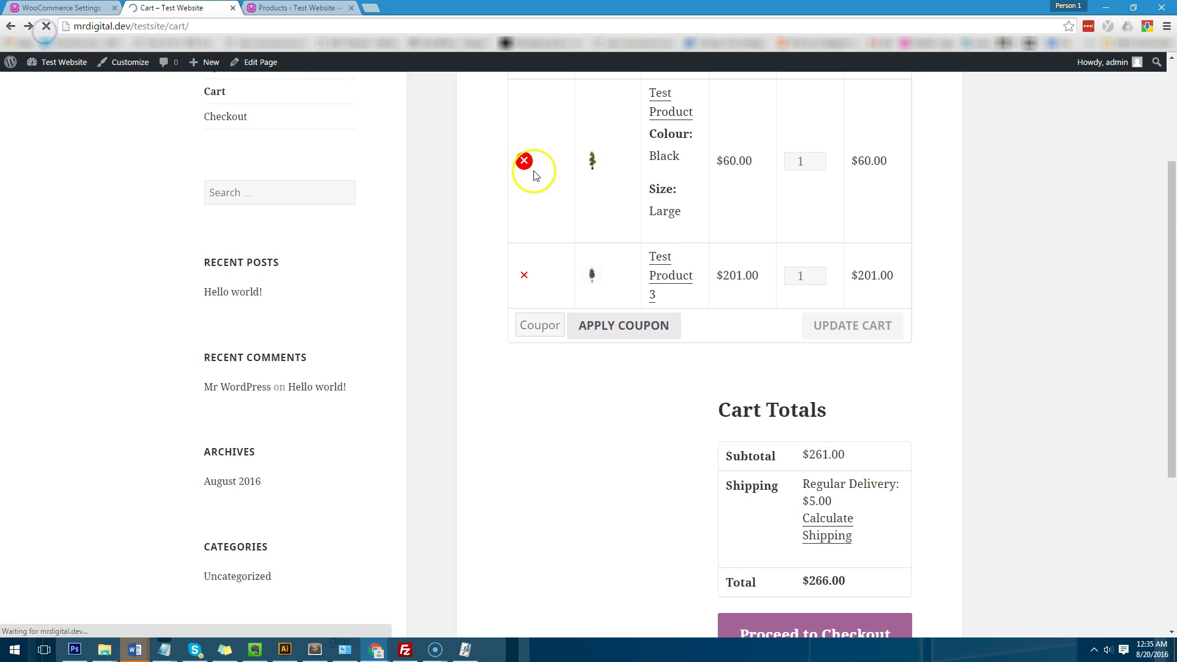
{"action": "scroll", "coordinate": [821, 397], "scroll_direction": "down", "scroll_amount": 2}
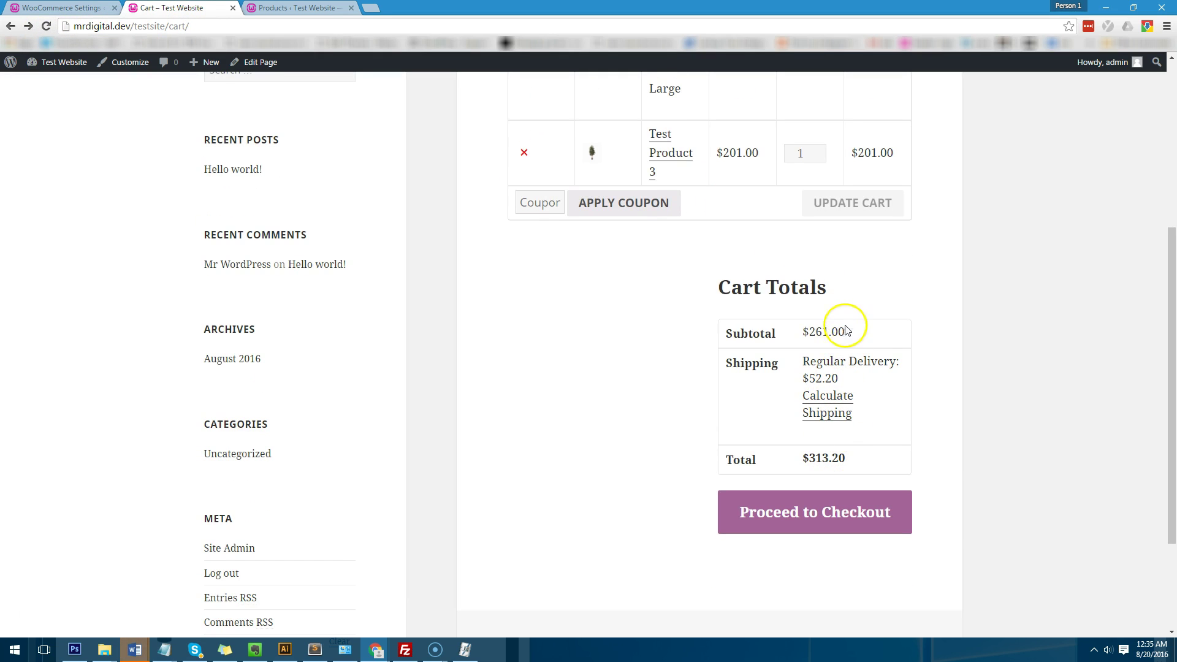
{"action": "left_click_drag", "start_coordinate": [845, 328], "coordinate": [777, 322]}
{"action": "left_click", "coordinate": [794, 331]}
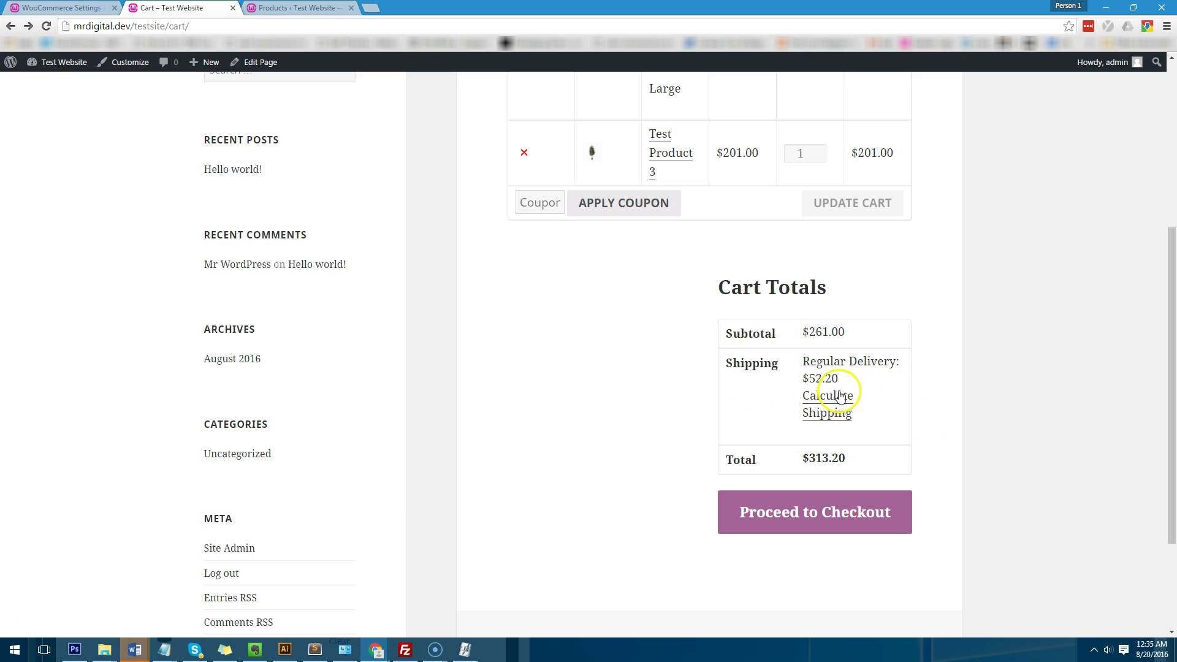
{"action": "scroll", "coordinate": [613, 402], "scroll_direction": "up", "scroll_amount": 5}
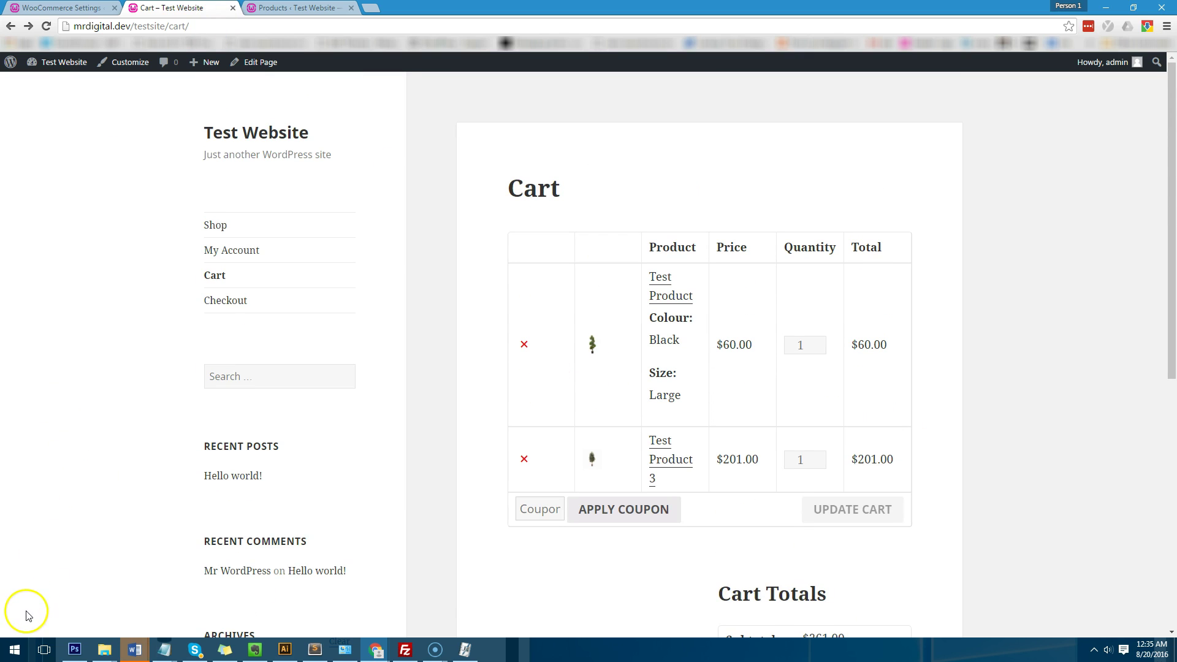
Step: Replace the first row's 20% cost with an item cost of 4 and save the table rates
{"action": "key", "text": "ctrl+shift+Tab"}
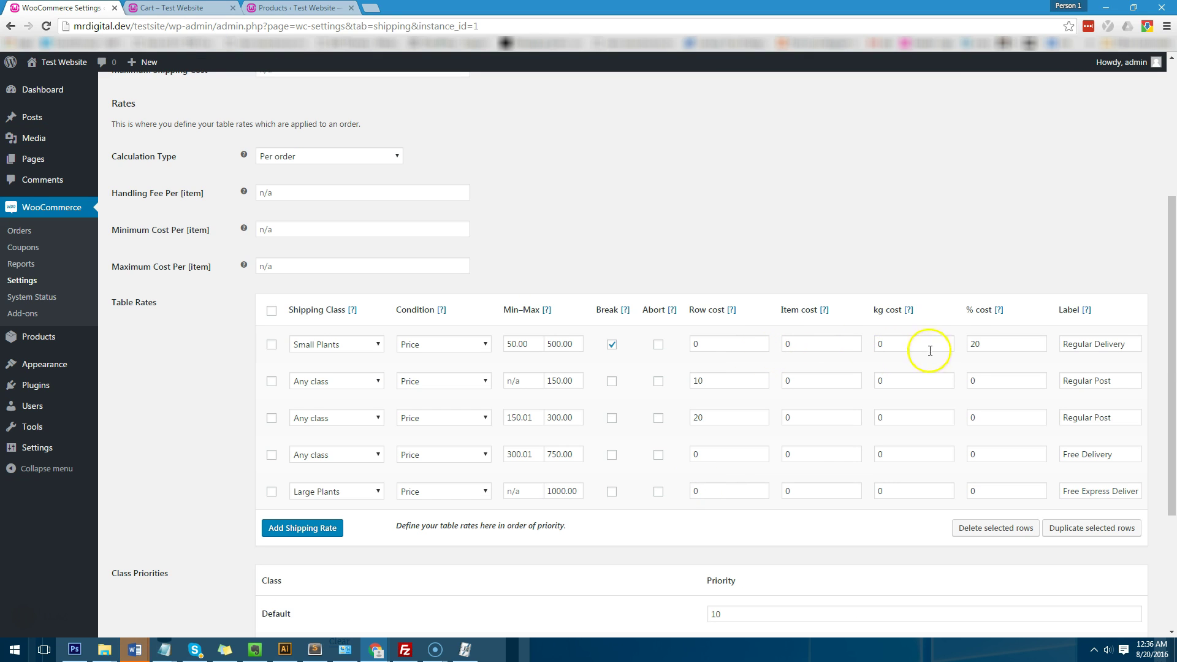
{"action": "left_click_drag", "start_coordinate": [988, 344], "coordinate": [960, 343]}
{"action": "key", "text": "BackSpace"}
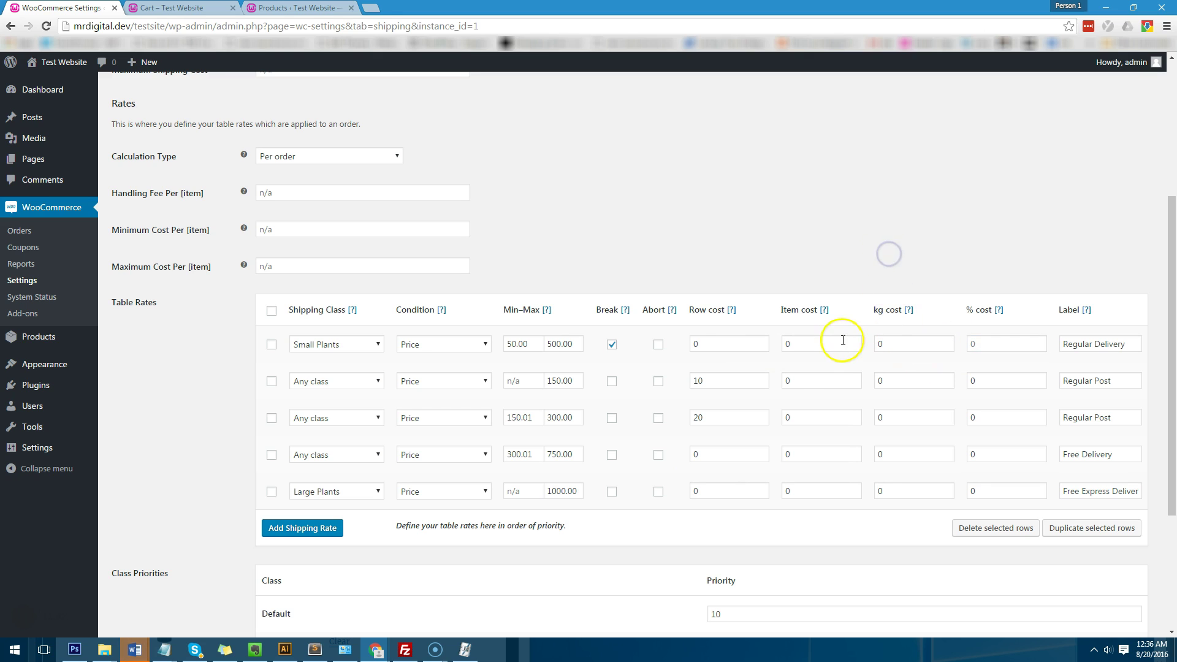
{"action": "left_click_drag", "start_coordinate": [840, 343], "coordinate": [784, 344]}
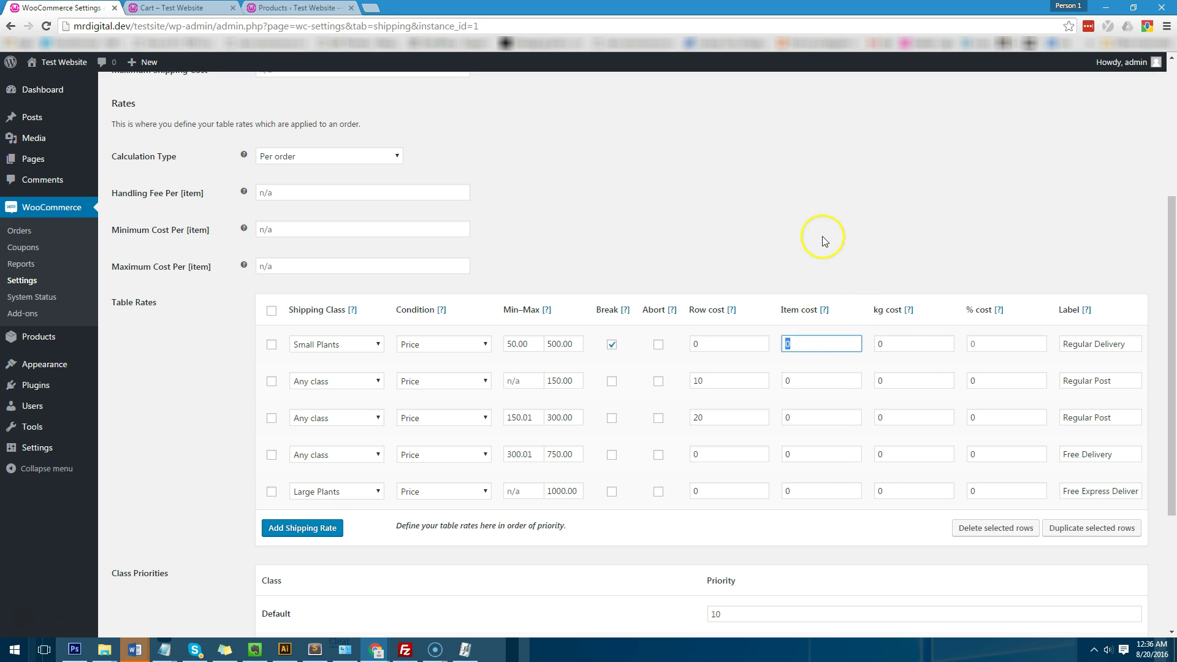
{"action": "left_click", "coordinate": [825, 343]}
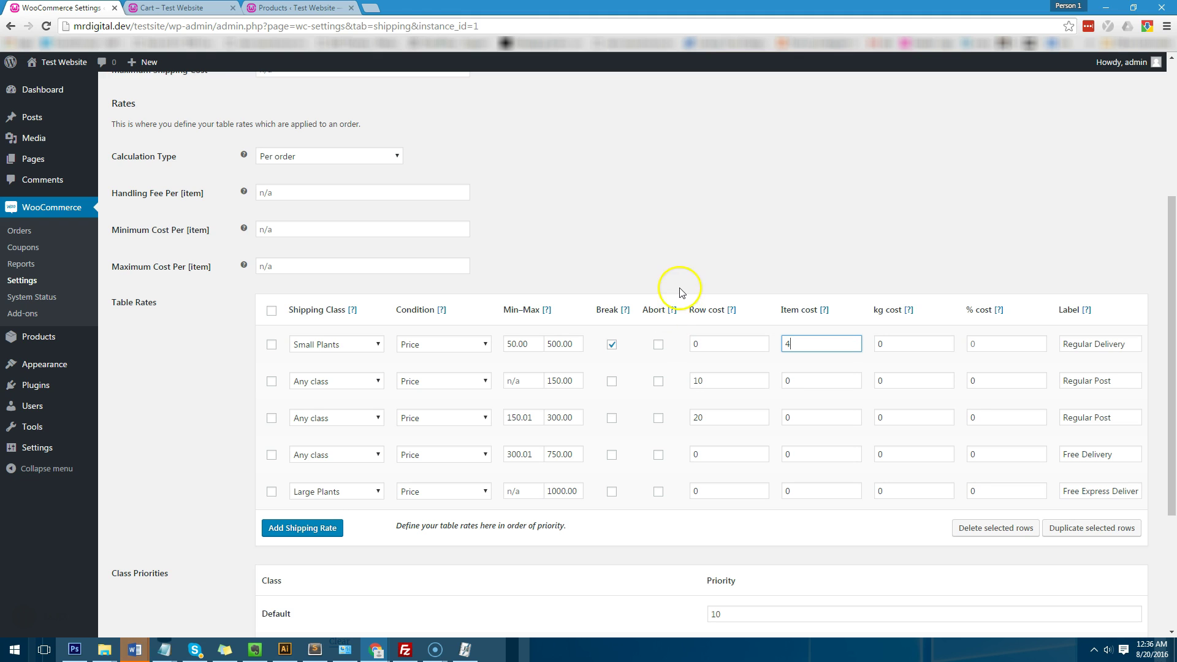
{"action": "scroll", "coordinate": [275, 515], "scroll_direction": "down", "scroll_amount": 4}
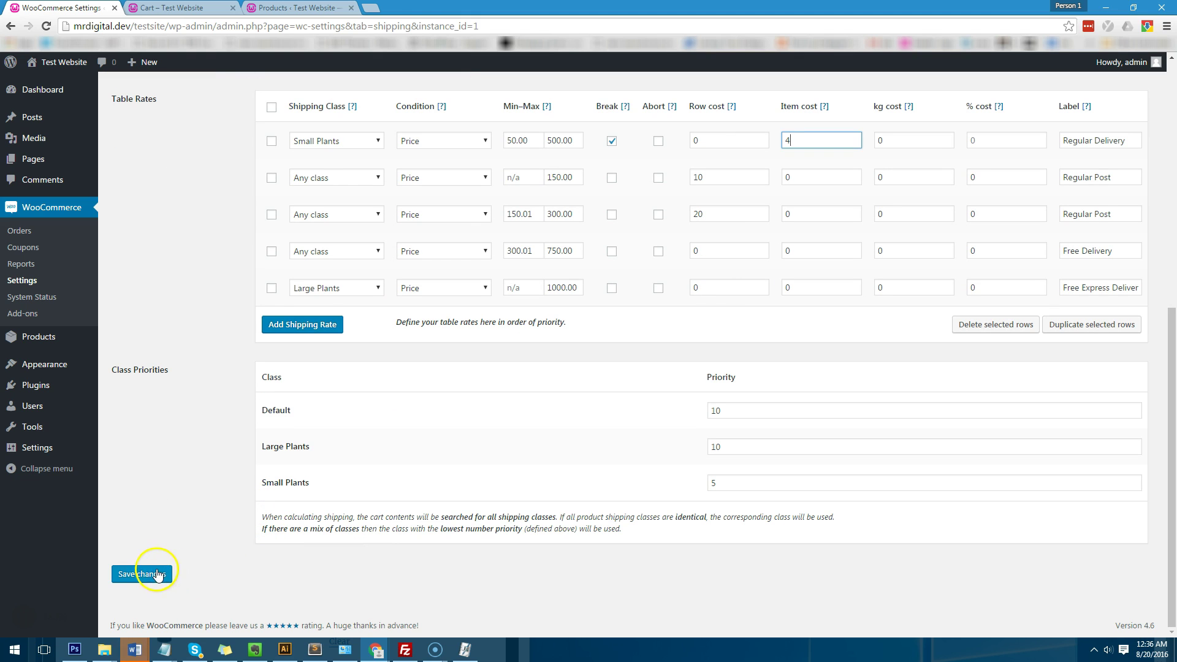
{"action": "left_click", "coordinate": [142, 575]}
Step: Reload the cart to confirm Regular Delivery $8.00 and a $269.00 total
{"action": "left_click", "coordinate": [171, 7]}
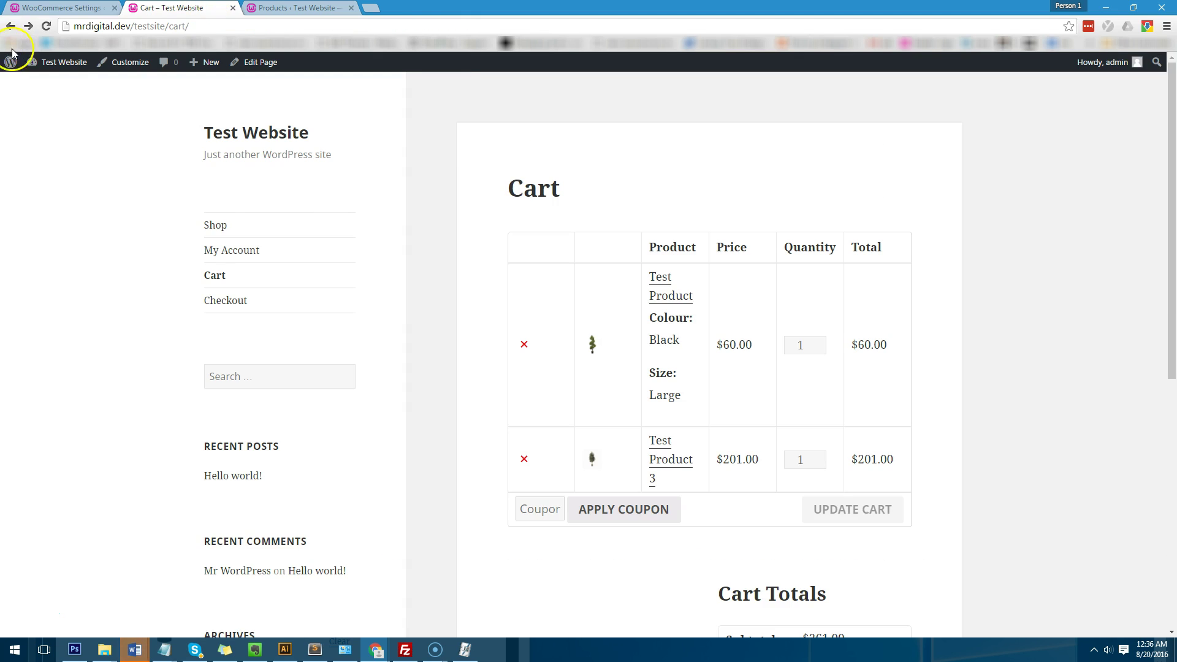
{"action": "left_click", "coordinate": [46, 25]}
{"action": "scroll", "coordinate": [765, 305], "scroll_direction": "down", "scroll_amount": 2}
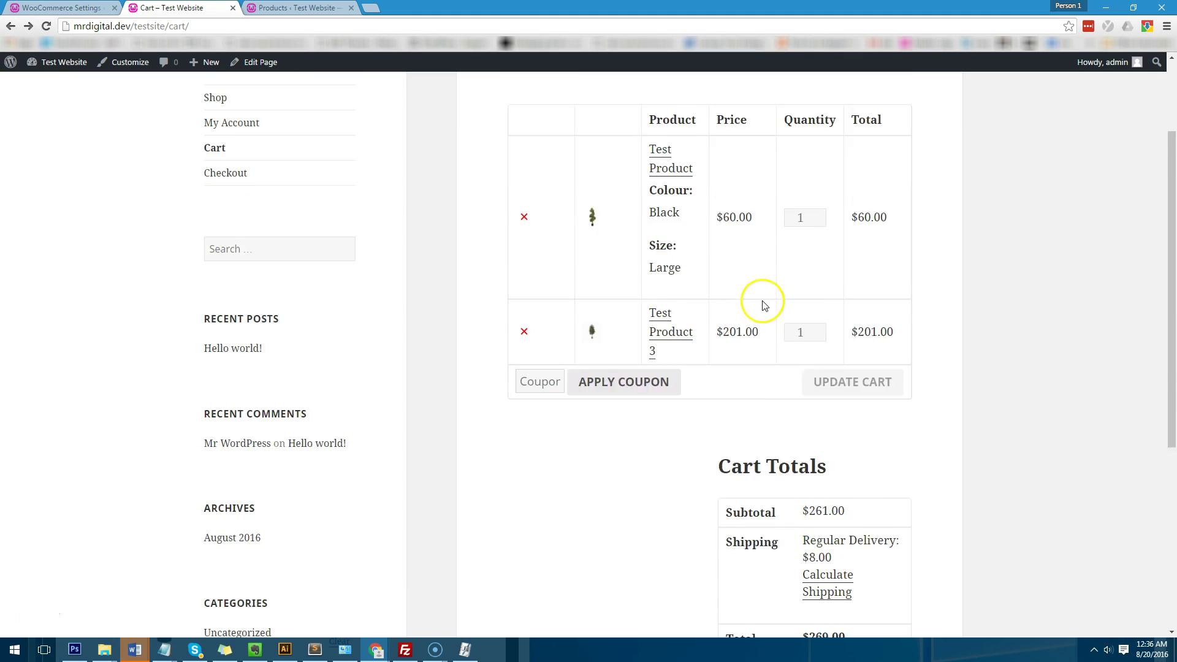
{"action": "scroll", "coordinate": [763, 306], "scroll_direction": "down", "scroll_amount": 1}
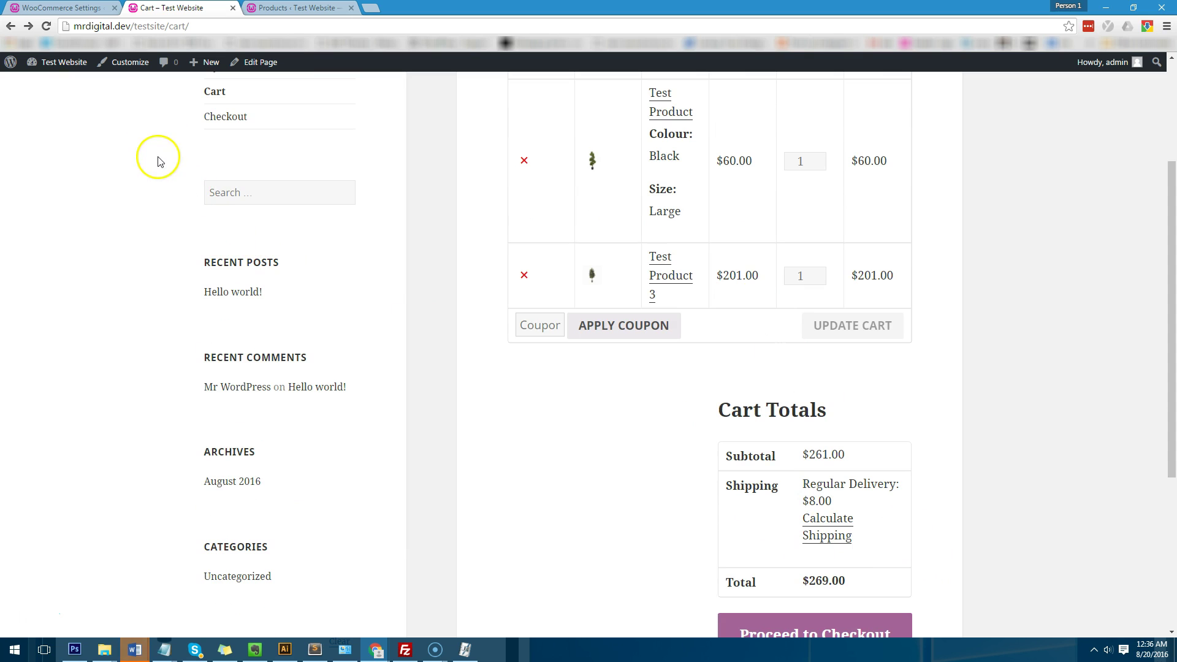
Step: Change the Small Plants row's item cost from 4 back to 0
{"action": "key", "text": "ctrl+shift+Tab"}
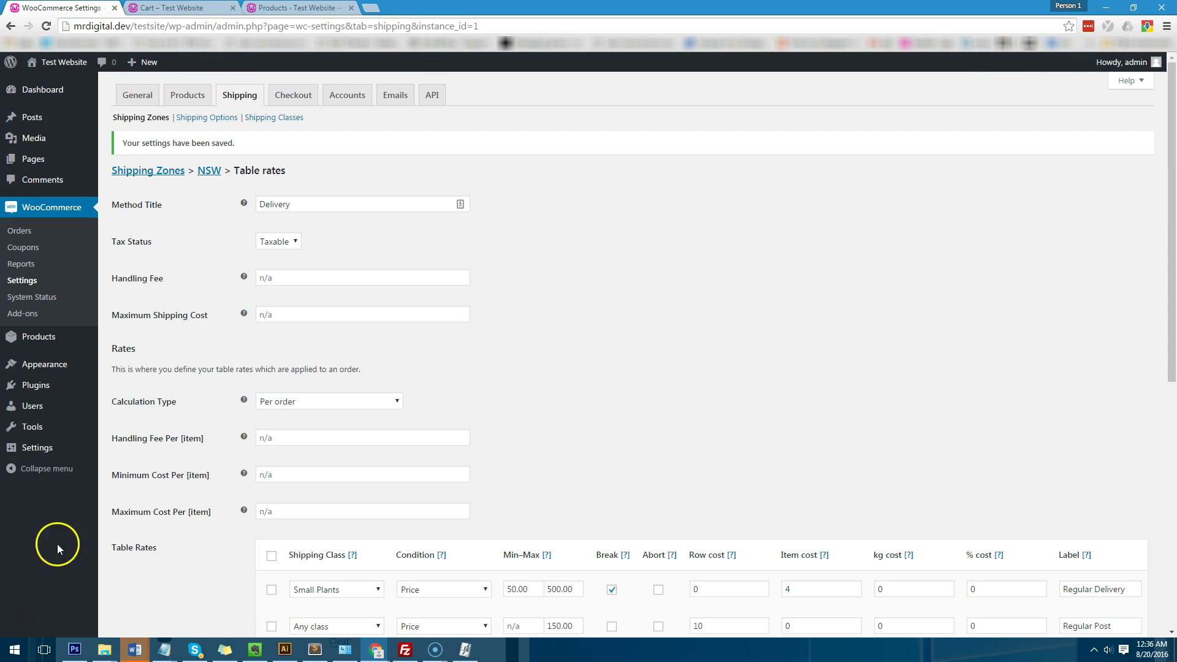
{"action": "scroll", "coordinate": [73, 564], "scroll_direction": "down", "scroll_amount": 3}
{"action": "double_click", "coordinate": [791, 405]}
{"action": "type", "text": "0"}
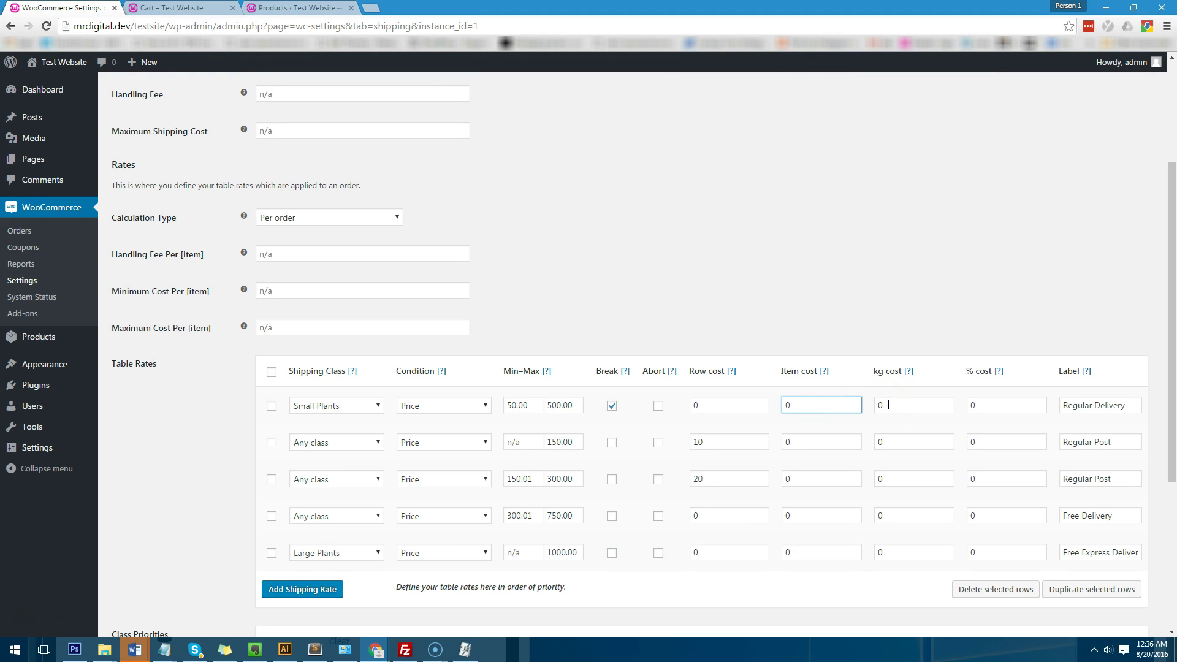
{"action": "key", "text": "Tab"}
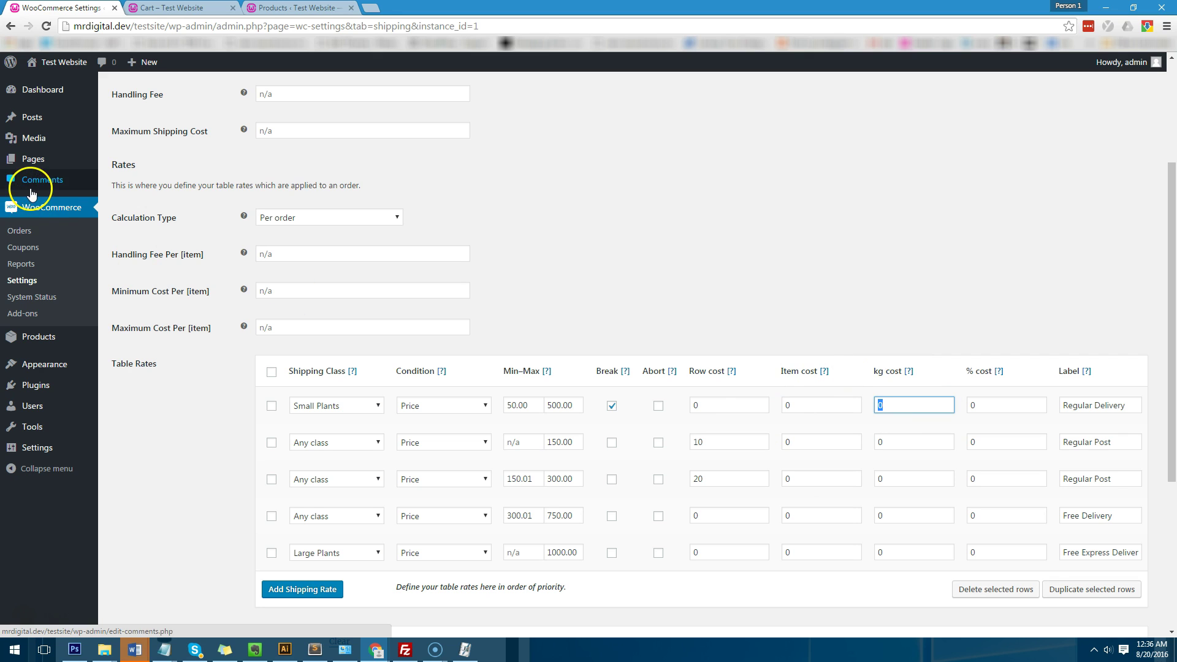
{"action": "mouse_move", "coordinate": [80, 337]}
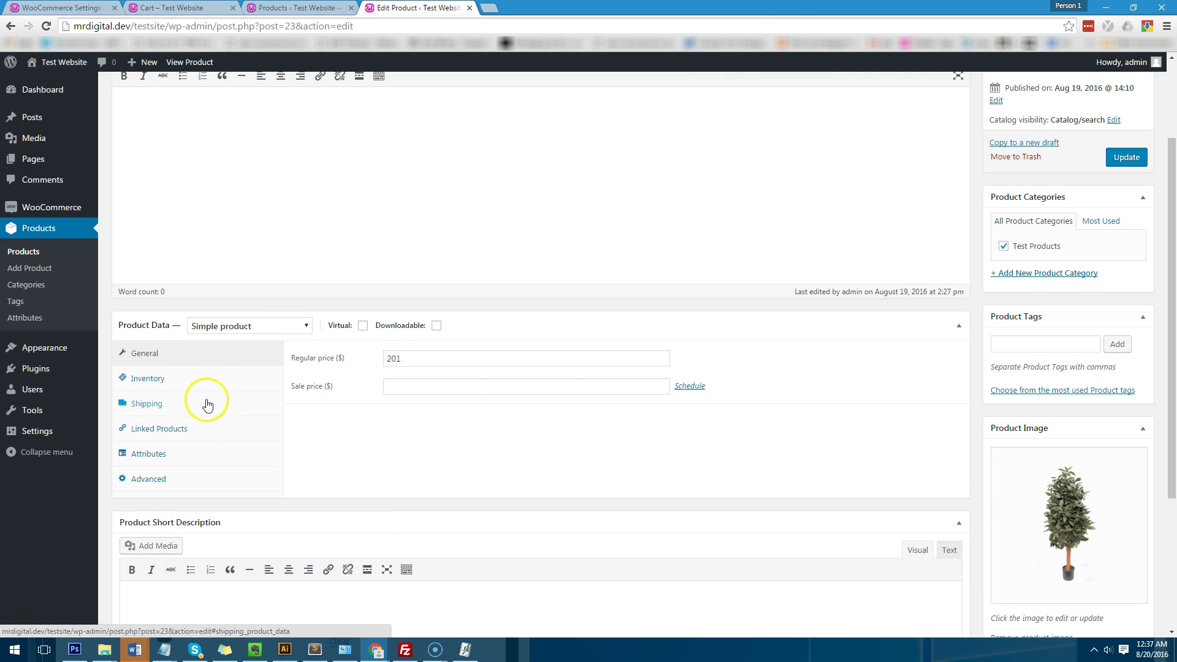
Step: Set Test Product 3's shipping weight to 1 kg and update the product
{"action": "left_click", "coordinate": [207, 402]}
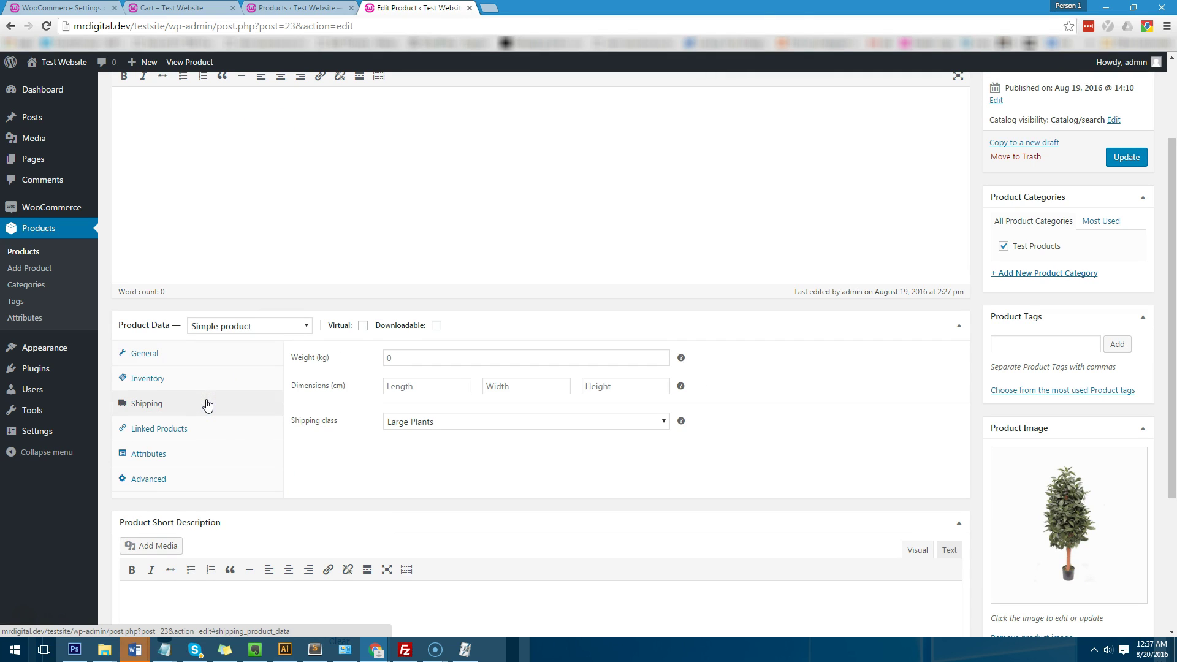
{"action": "left_click", "coordinate": [433, 361]}
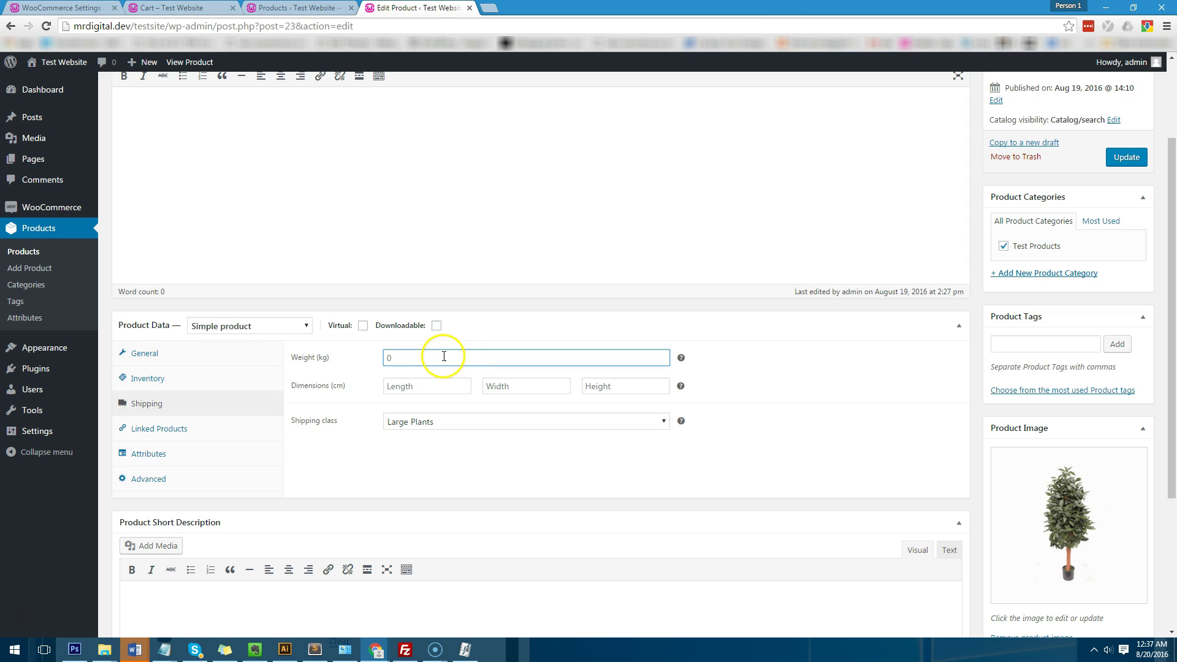
{"action": "left_click", "coordinate": [422, 387]}
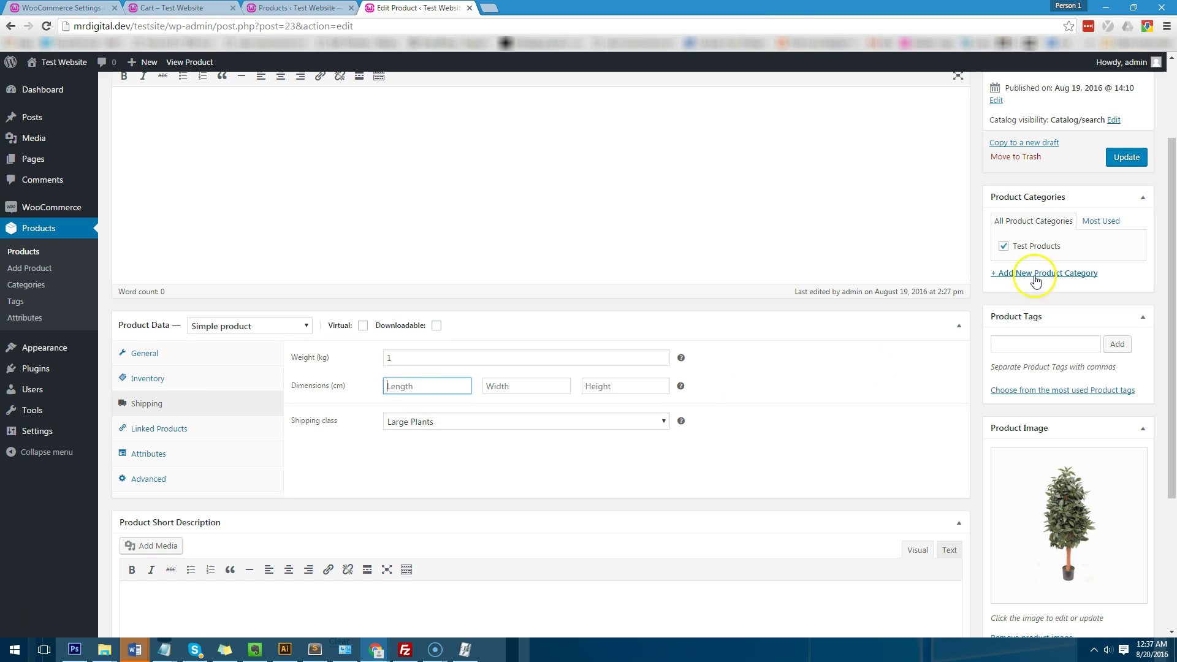
{"action": "left_click", "coordinate": [1115, 157]}
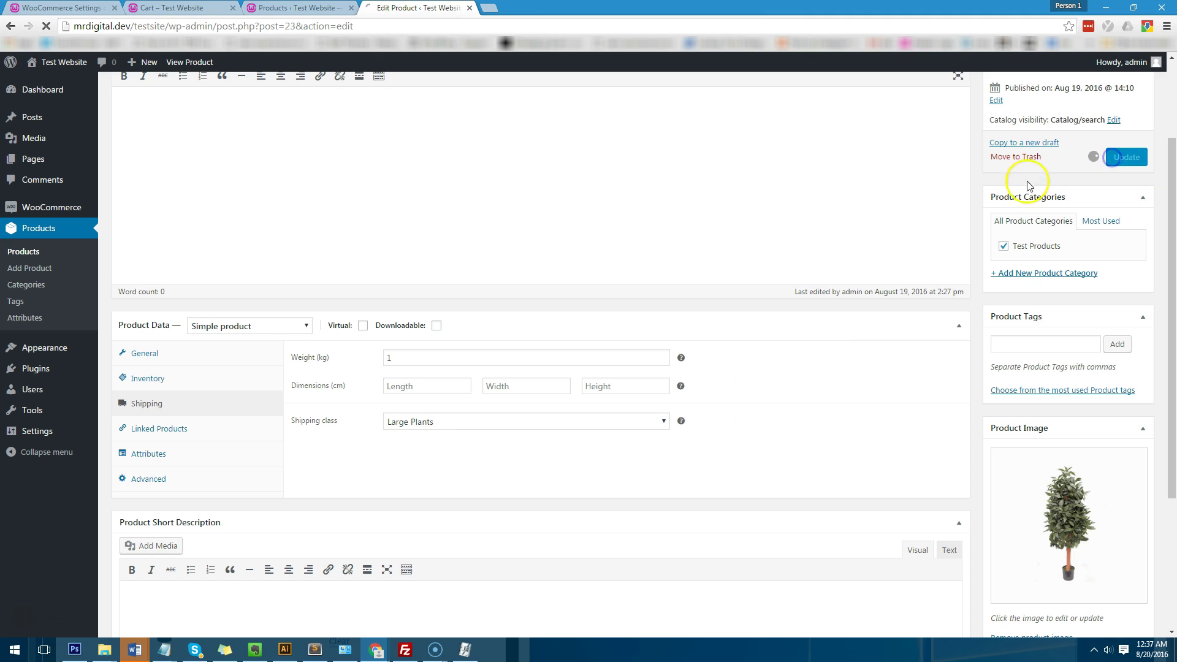
Step: Enter a kg cost of 10 on the Small Plants Regular Delivery row and save the table rates
{"action": "left_click", "coordinate": [292, 8]}
{"action": "left_click", "coordinate": [142, 11]}
{"action": "key", "text": "ctrl+shift+Tab"}
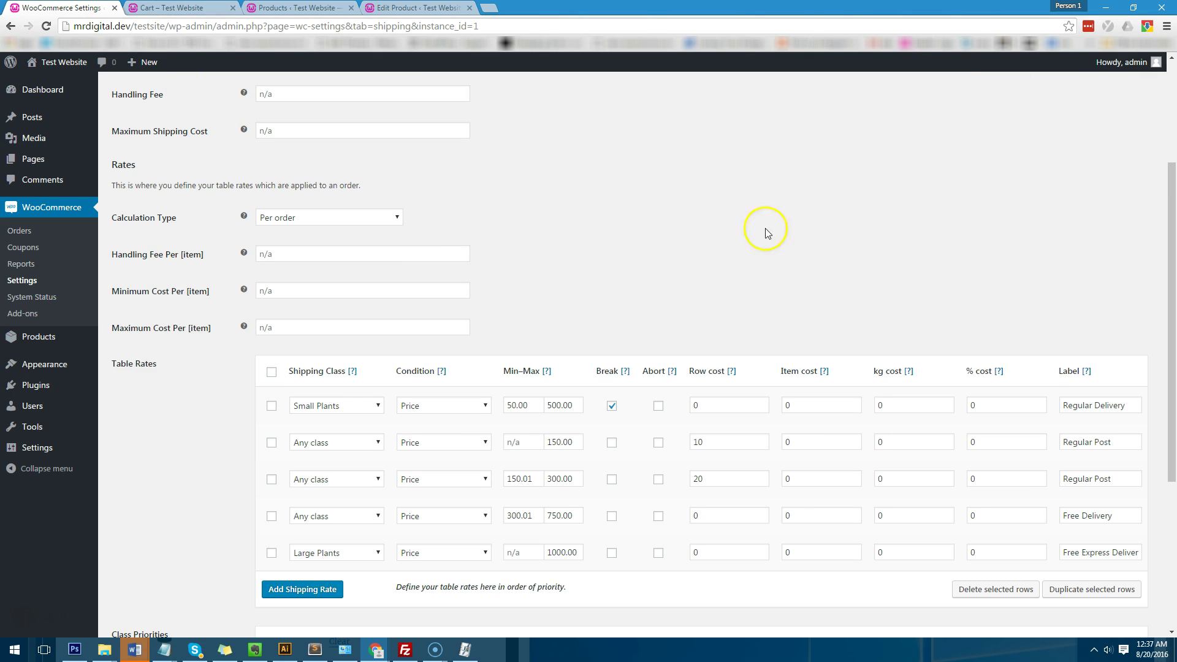
{"action": "scroll", "coordinate": [809, 231], "scroll_direction": "down", "scroll_amount": 2}
{"action": "left_click", "coordinate": [880, 282]}
{"action": "double_click", "coordinate": [880, 282]}
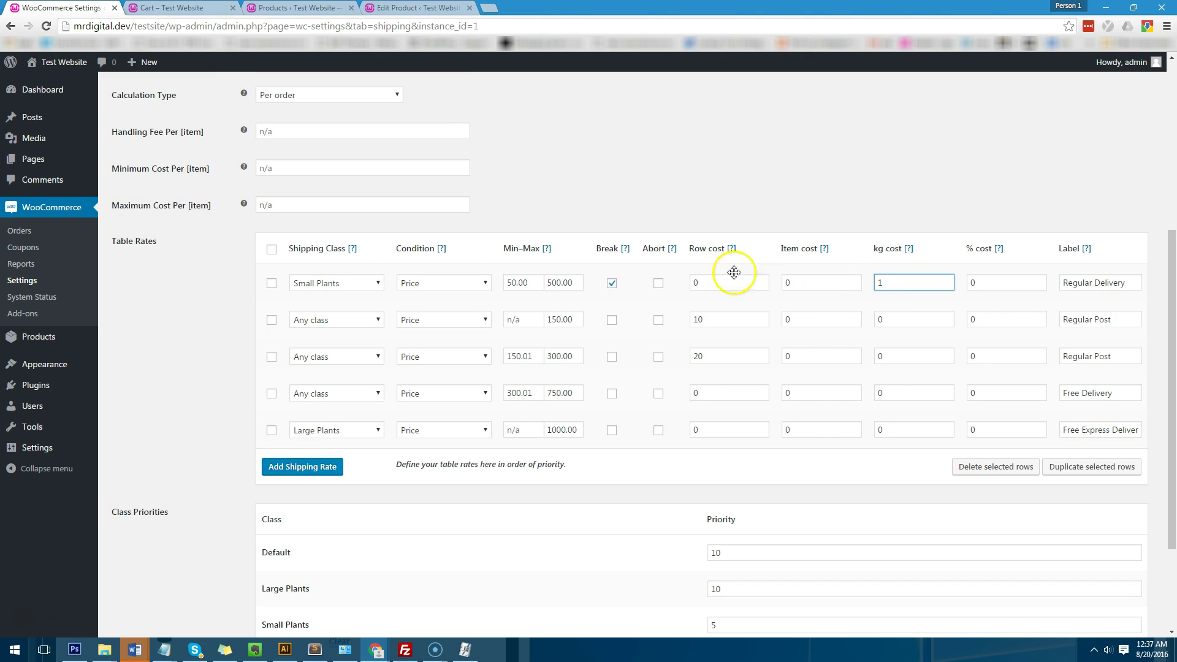
{"action": "left_click", "coordinate": [900, 287]}
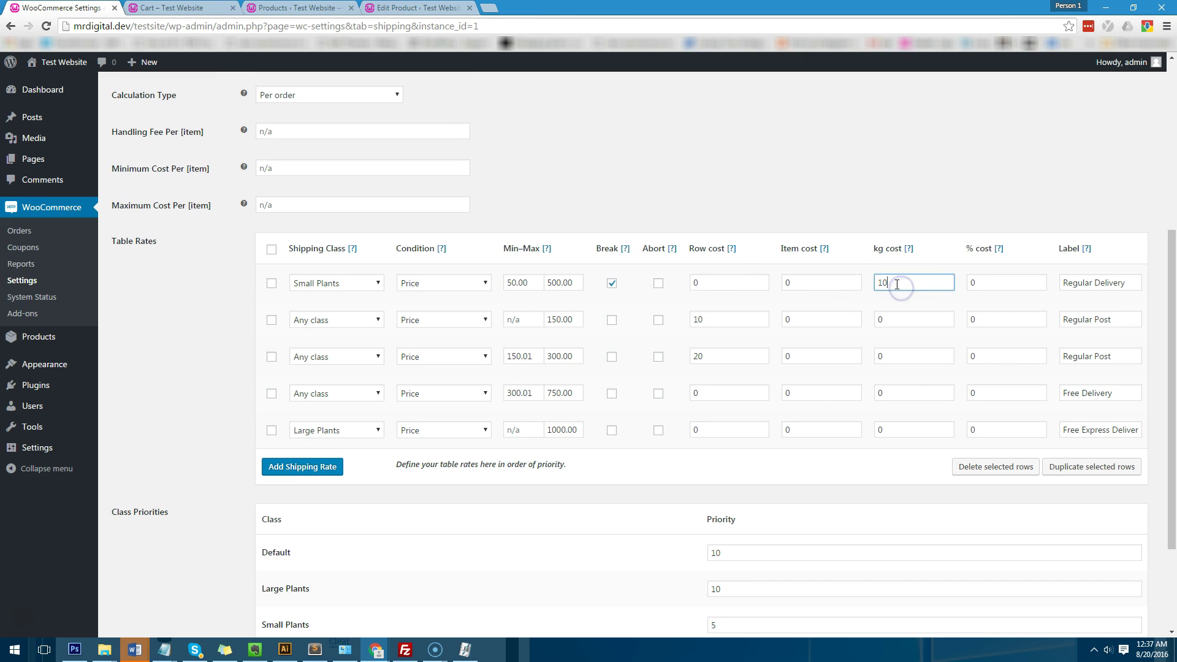
{"action": "left_click", "coordinate": [906, 196]}
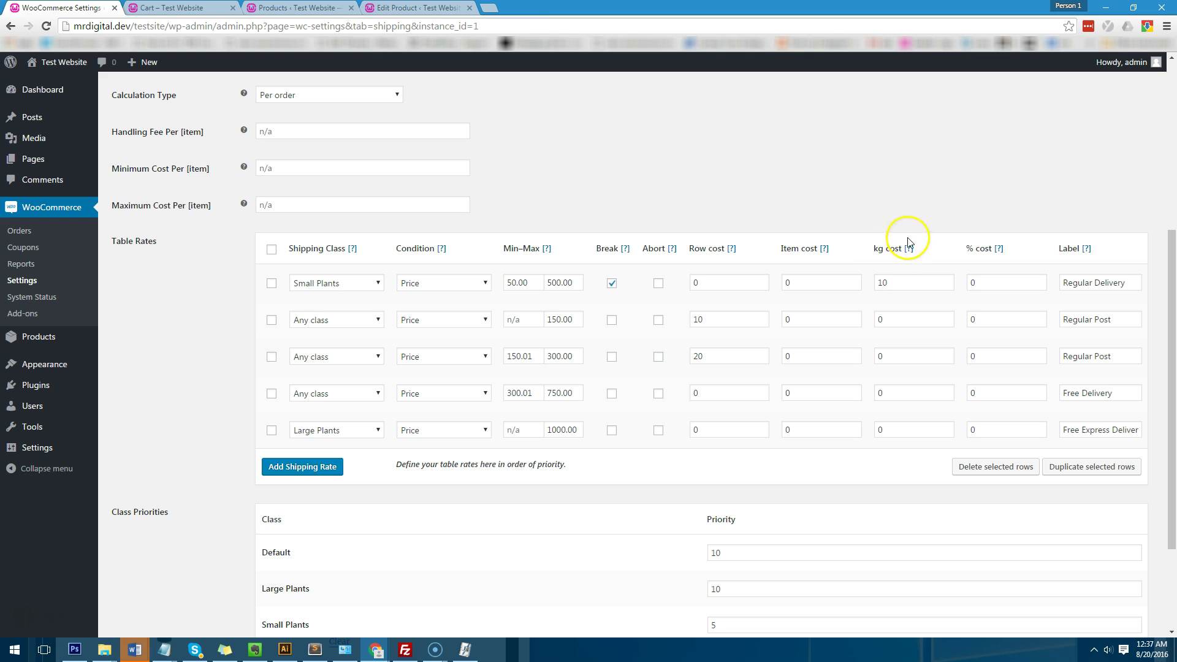
{"action": "scroll", "coordinate": [124, 437], "scroll_direction": "down", "scroll_amount": 3}
{"action": "left_click", "coordinate": [158, 574]}
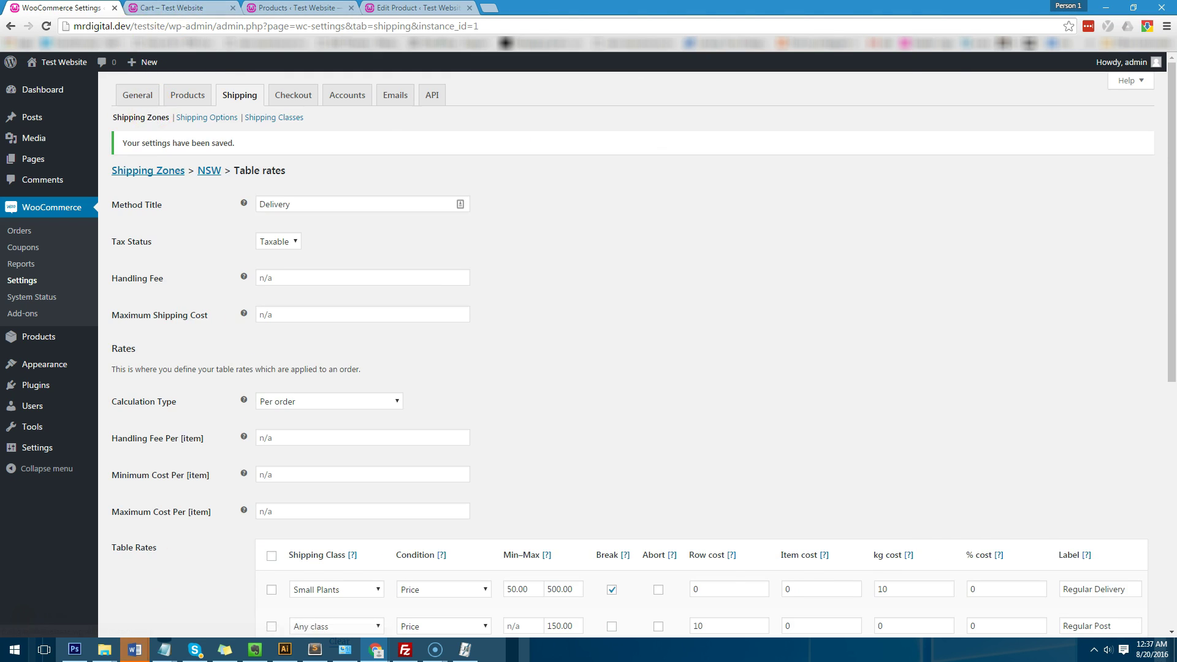
Step: Reload the cart to verify Regular Delivery $10.00 with a $271.00 total
{"action": "left_click", "coordinate": [175, 7]}
{"action": "left_click", "coordinate": [46, 26]}
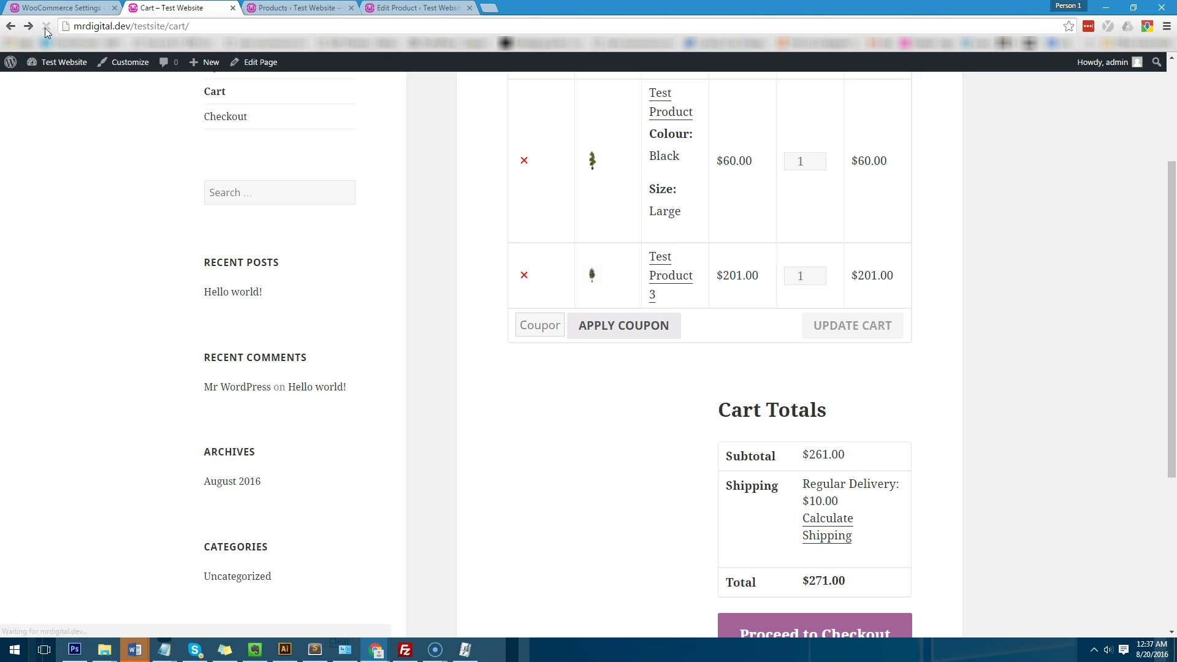
{"action": "scroll", "coordinate": [797, 377], "scroll_direction": "down", "scroll_amount": 2}
{"action": "left_click_drag", "start_coordinate": [845, 378], "coordinate": [770, 381]}
{"action": "left_click", "coordinate": [803, 386]}
{"action": "scroll", "coordinate": [776, 334], "scroll_direction": "up", "scroll_amount": 3}
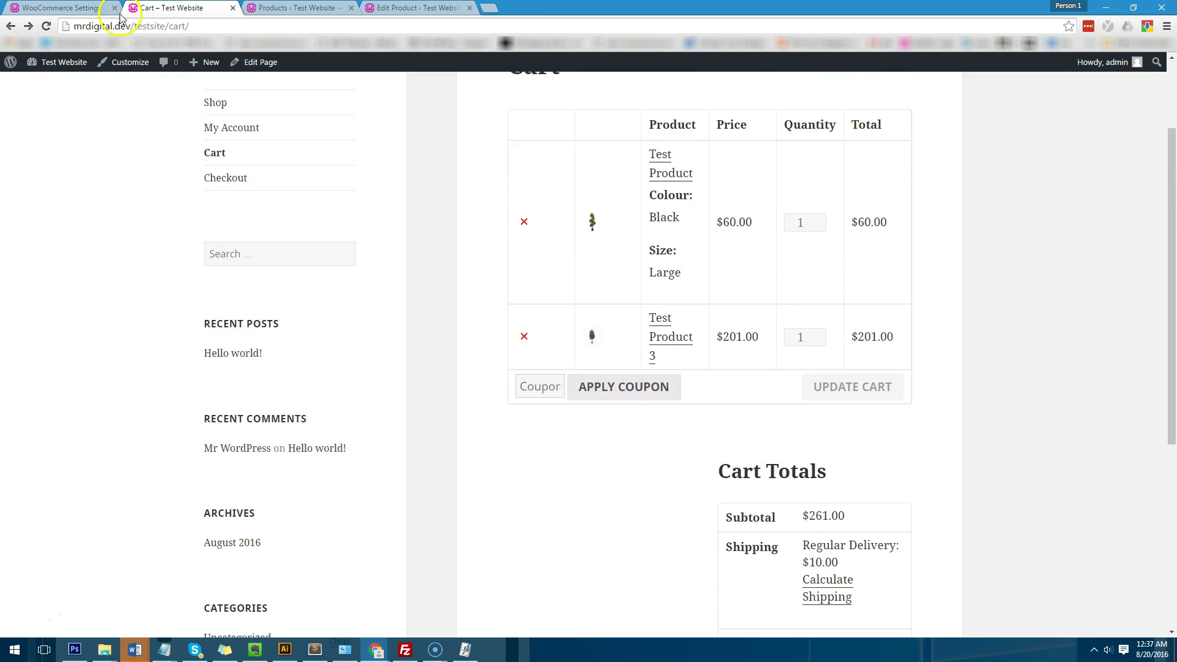
{"action": "left_click", "coordinate": [98, 8]}
{"action": "scroll", "coordinate": [573, 401], "scroll_direction": "down", "scroll_amount": 4}
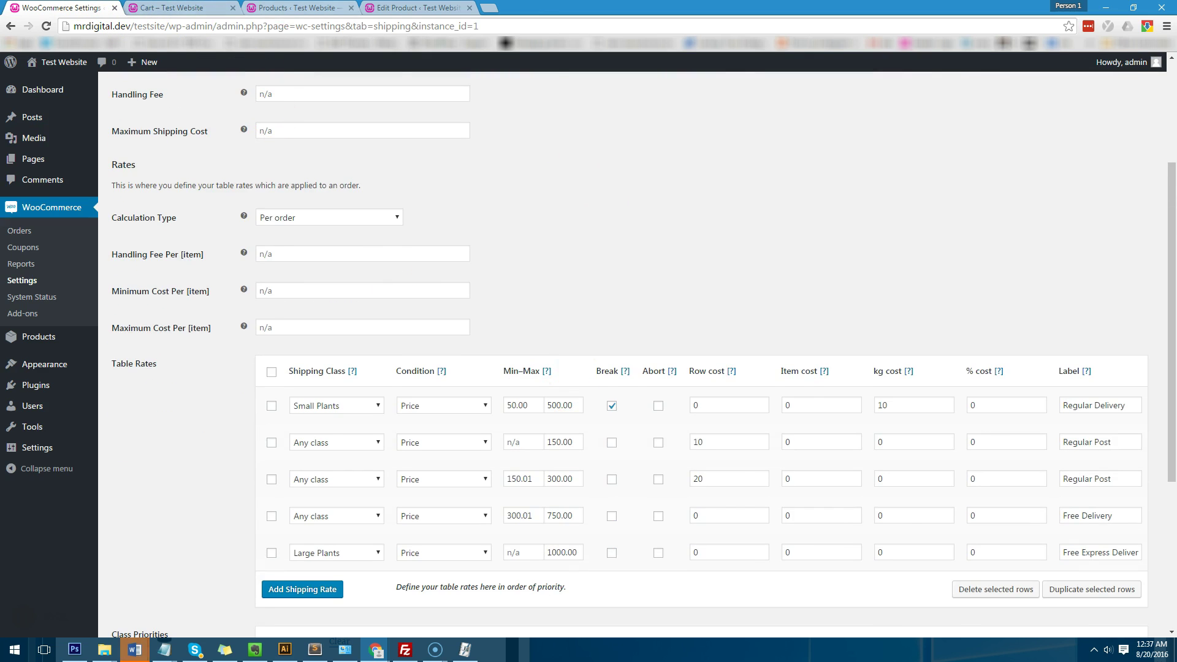
{"action": "key", "text": "ctrl+Tab"}
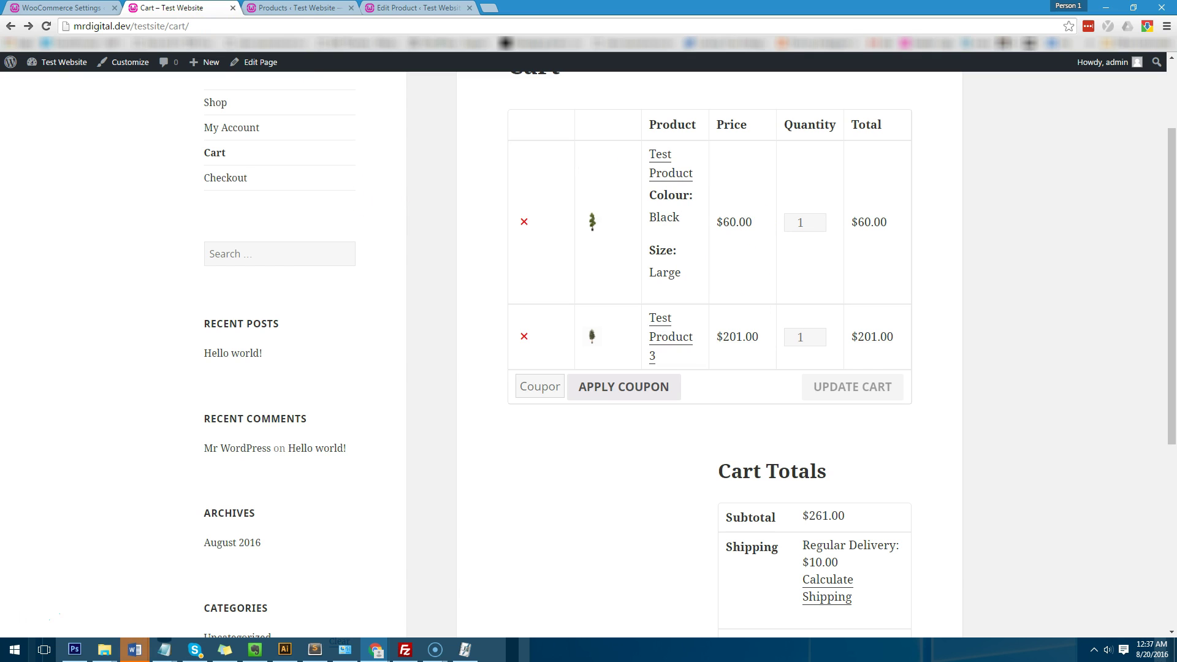
{"action": "key", "text": "ctrl+shift+Tab"}
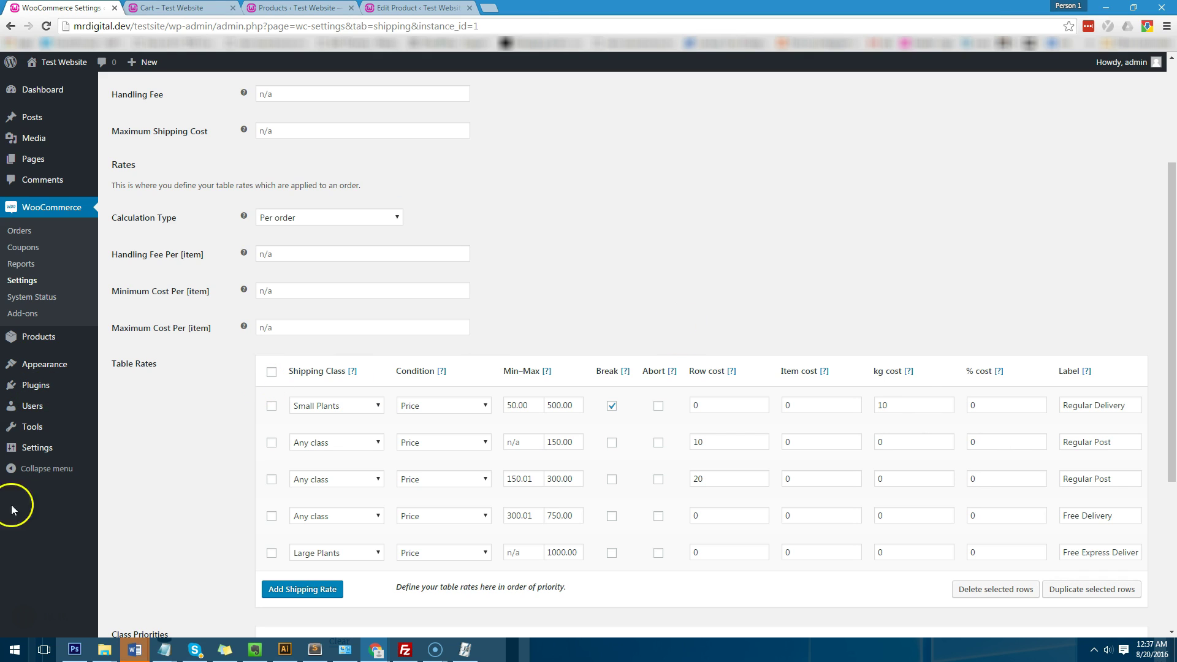
{"action": "scroll", "coordinate": [645, 317], "scroll_direction": "up", "scroll_amount": 3}
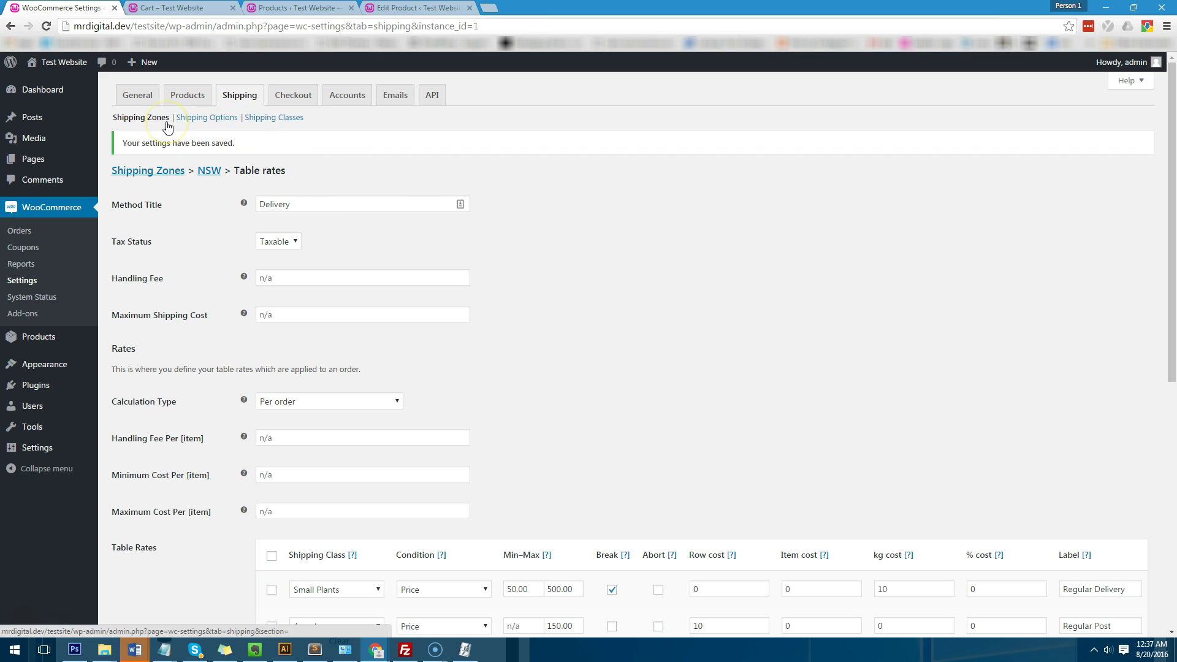
Step: Open the VIC shipping zone and bring up its postcode limit box
{"action": "left_click", "coordinate": [247, 101]}
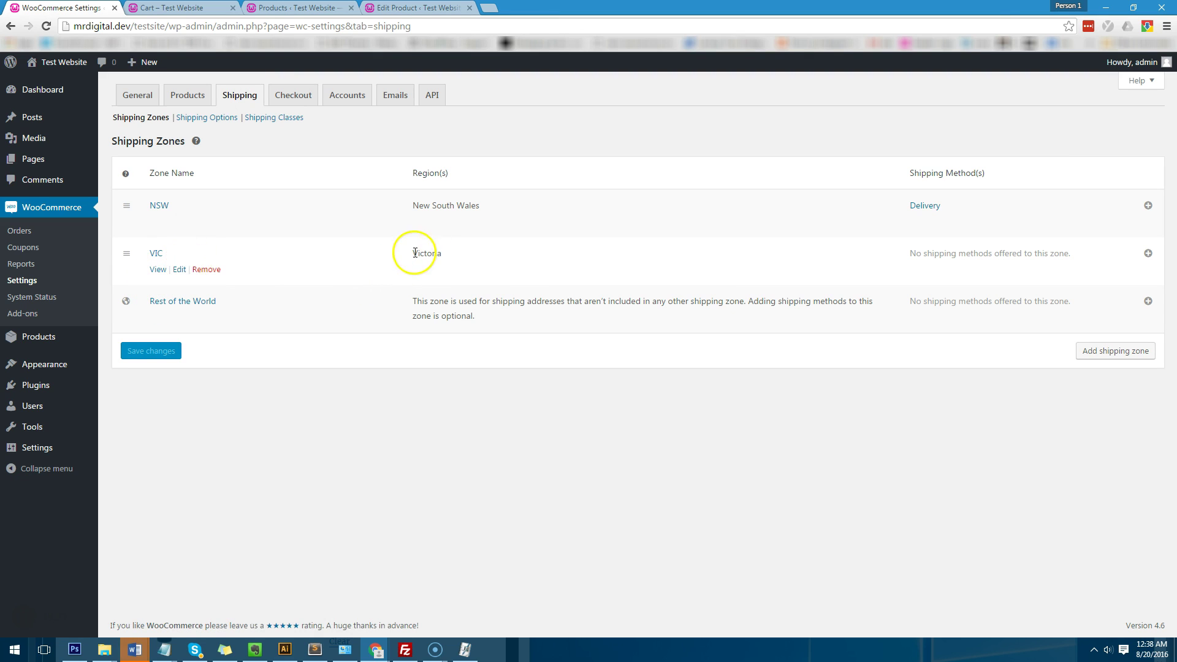
{"action": "left_click", "coordinate": [180, 269]}
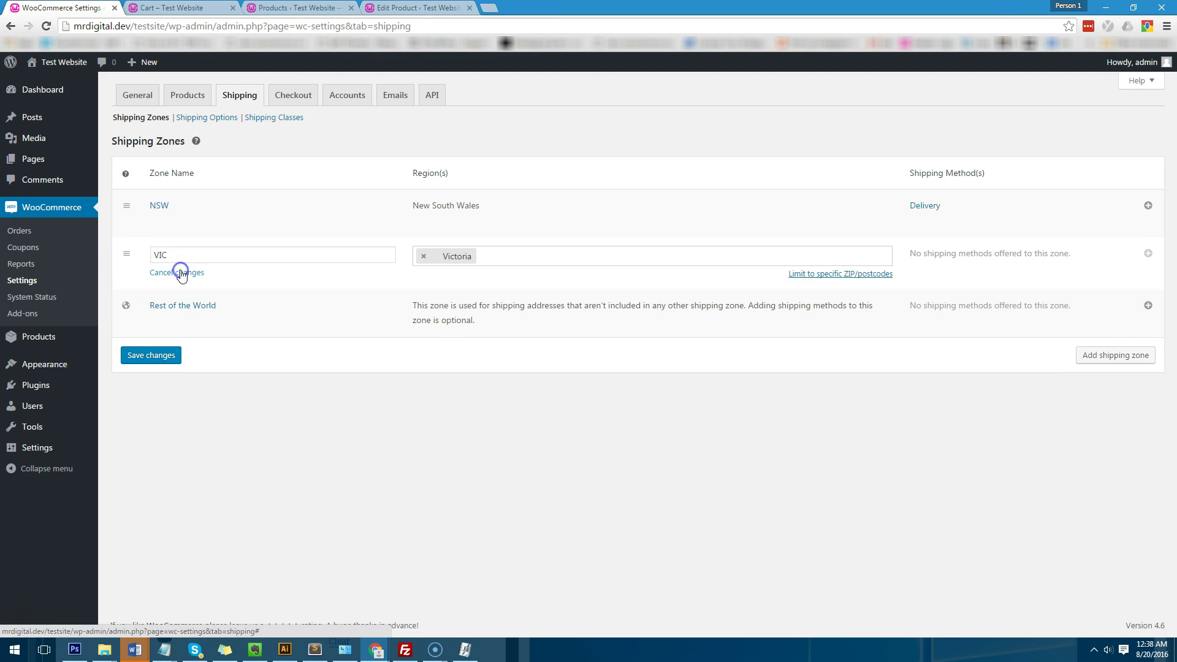
{"action": "left_click", "coordinate": [833, 274]}
{"action": "left_click", "coordinate": [658, 302]}
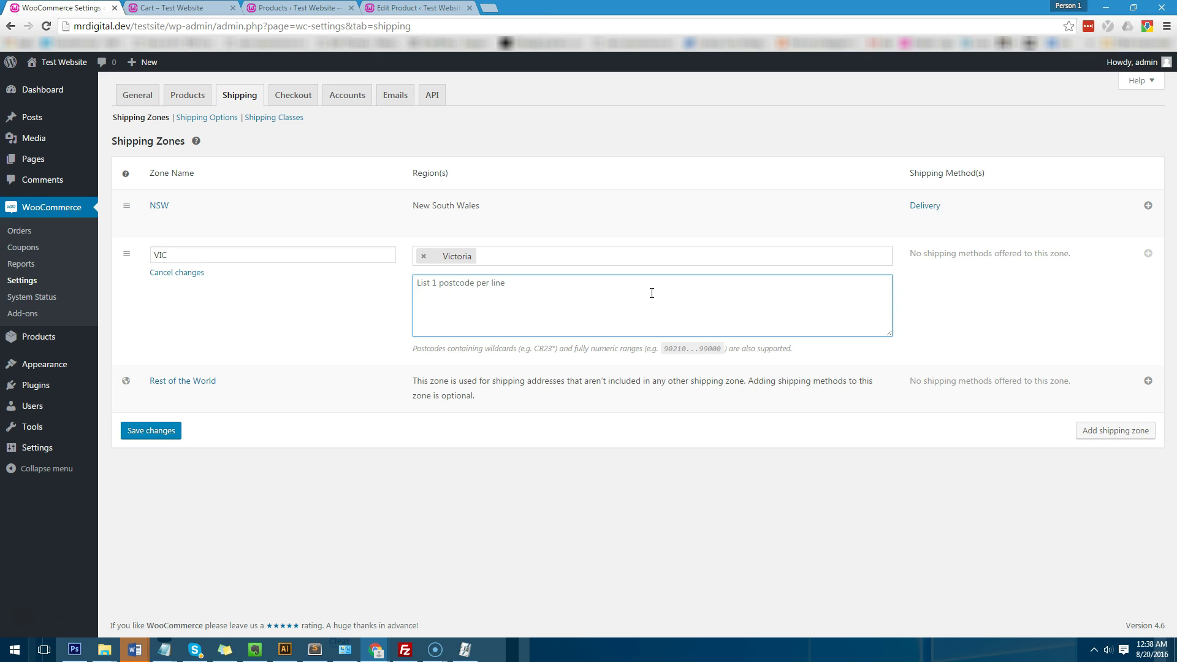
Step: Enter postcodes 3000...3050, 3060 and 3061 for VIC and save the zone
{"action": "type", "text": "3"}
{"action": "type", "text": "3001"}
{"action": "key", "text": "Return"}
{"action": "type", "text": "3002"}
{"action": "key", "text": "Return"}
{"action": "type", "text": "3003"}
{"action": "key", "text": "BackSpace"}
{"action": "key", "text": "BackSpace"}
{"action": "key", "text": "BackSpace"}
{"action": "key", "text": "BackSpace"}
{"action": "key", "text": "BackSpace"}
{"action": "key", "text": "BackSpace"}
{"action": "key", "text": "BackSpace"}
{"action": "key", "text": "BackSpace"}
{"action": "key", "text": "BackSpace"}
{"action": "key", "text": "BackSpace"}
{"action": "key", "text": "BackSpace"}
{"action": "key", "text": "BackSpace"}
{"action": "key", "text": "BackSpace"}
{"action": "key", "text": "BackSpace"}
{"action": "key", "text": "BackSpace"}
{"action": "type", "text": "...305"}
{"action": "left_click", "coordinate": [622, 286]}
{"action": "left_click_drag", "start_coordinate": [619, 311], "coordinate": [452, 283]}
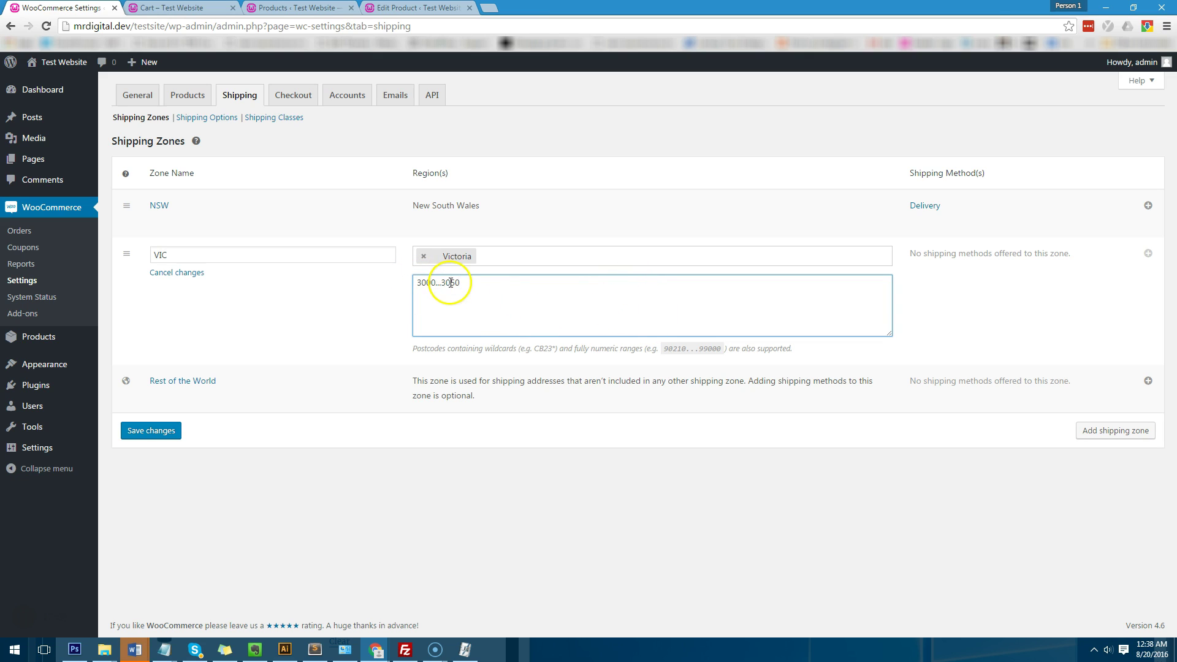
{"action": "left_click", "coordinate": [687, 326]}
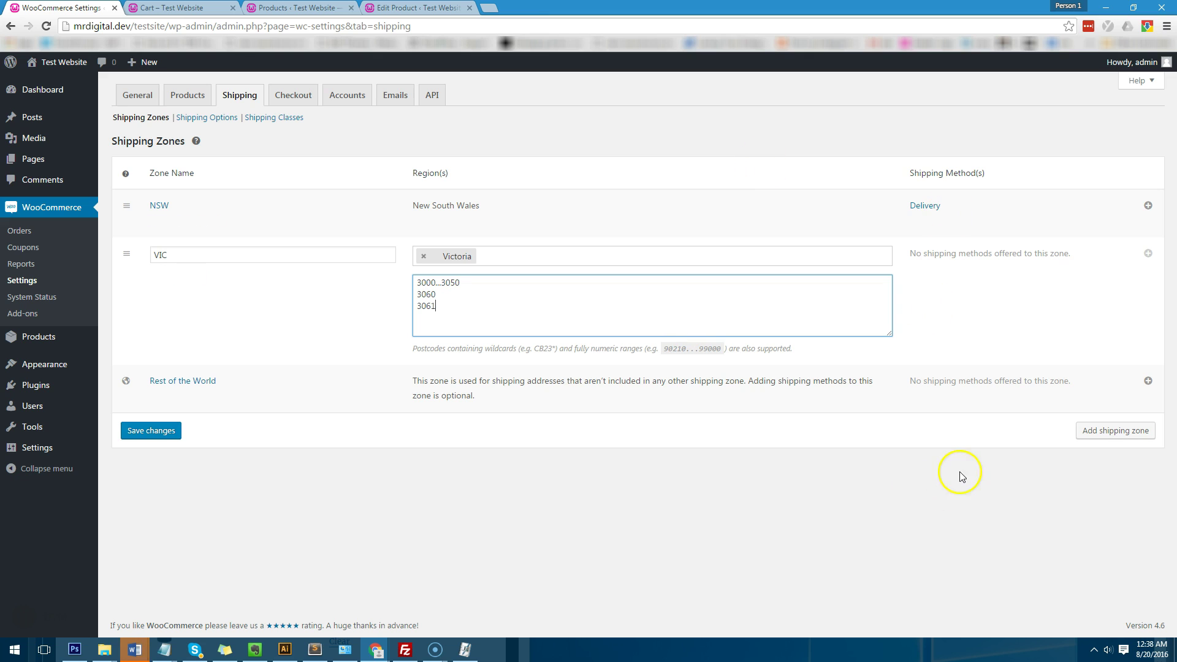
{"action": "left_click", "coordinate": [124, 427]}
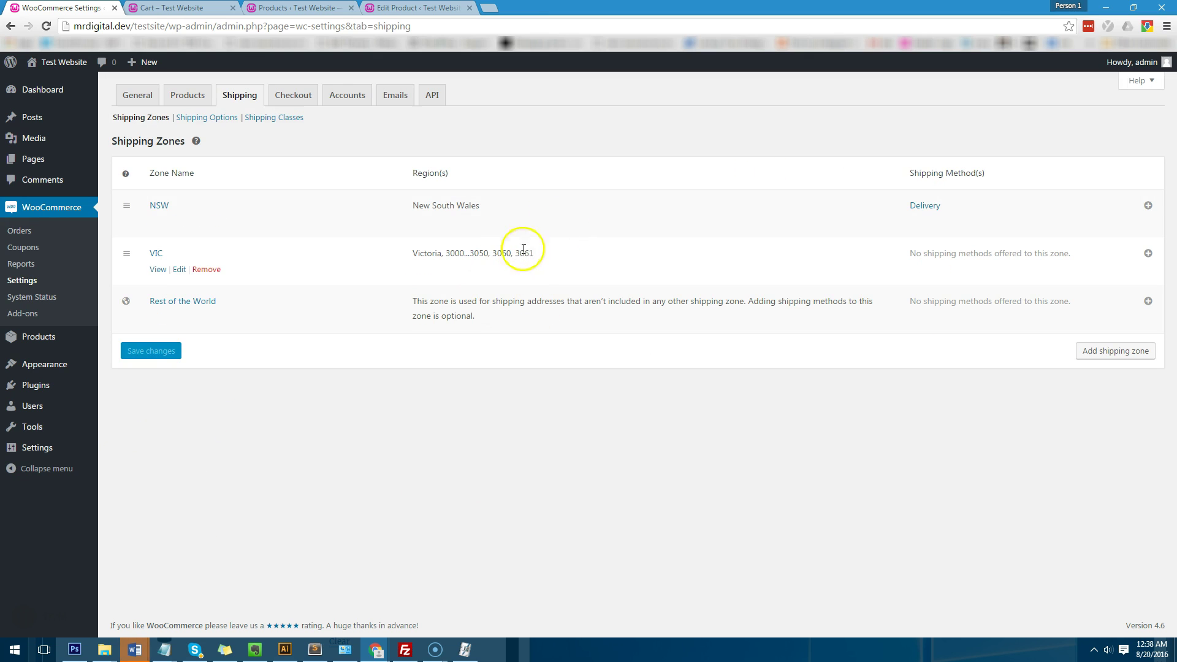
Step: Add a Table rates shipping method to the VIC zone and open its settings
{"action": "left_click", "coordinate": [1149, 257]}
{"action": "left_click", "coordinate": [601, 355]}
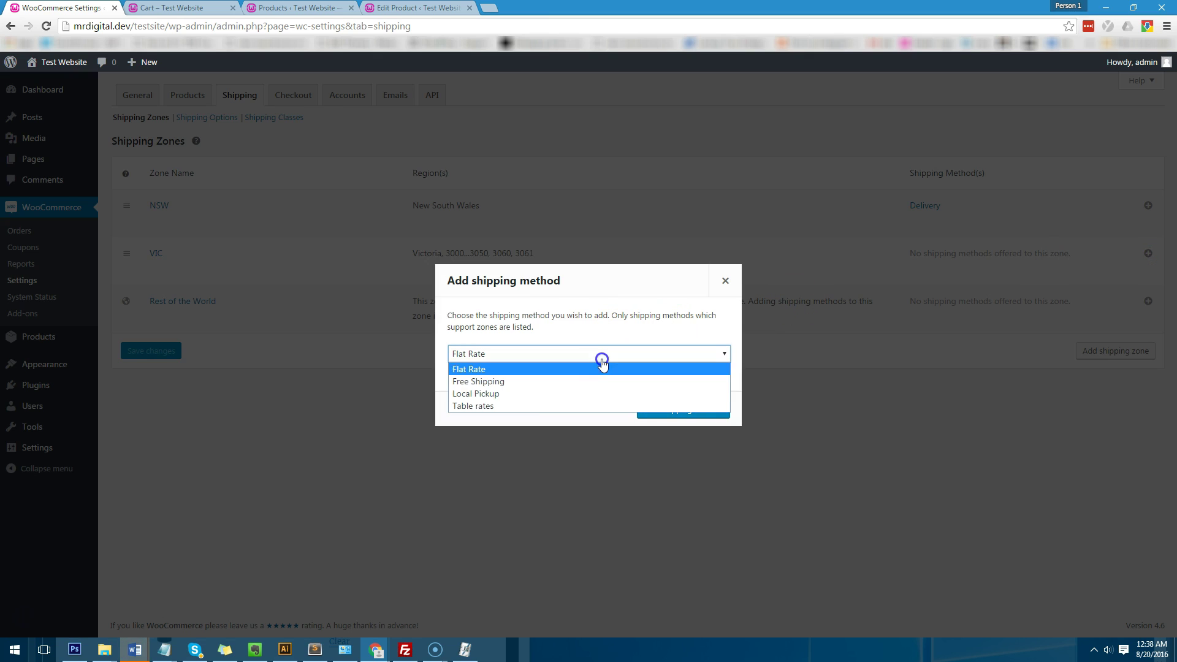
{"action": "left_click", "coordinate": [550, 405]}
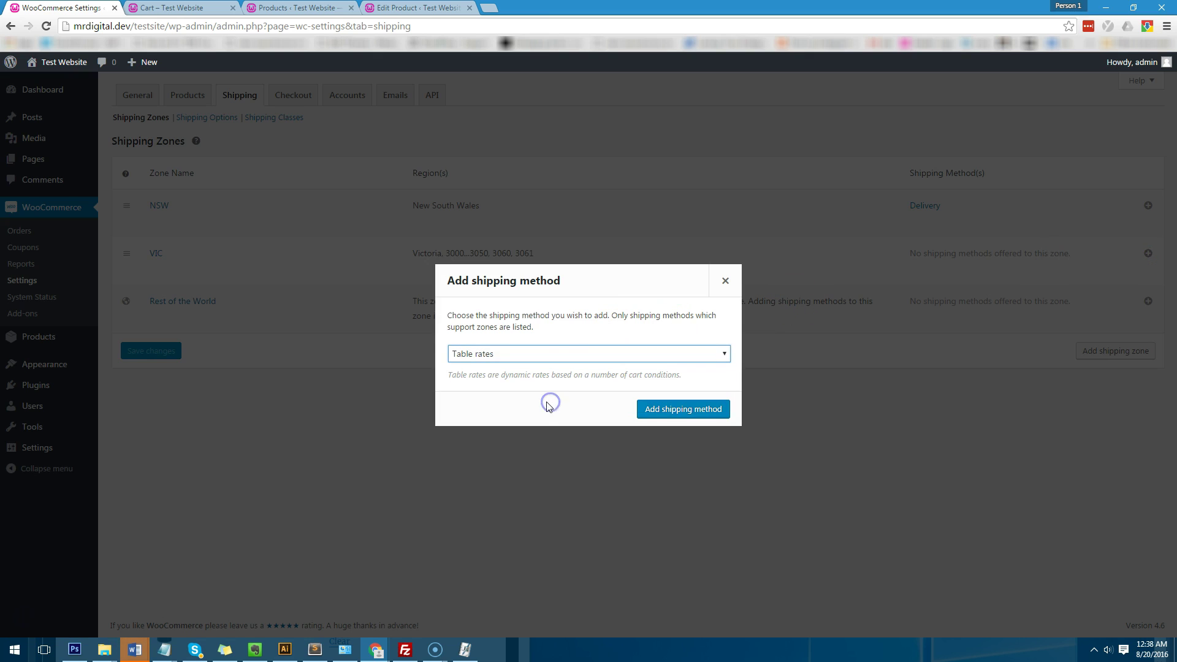
{"action": "left_click", "coordinate": [712, 411]}
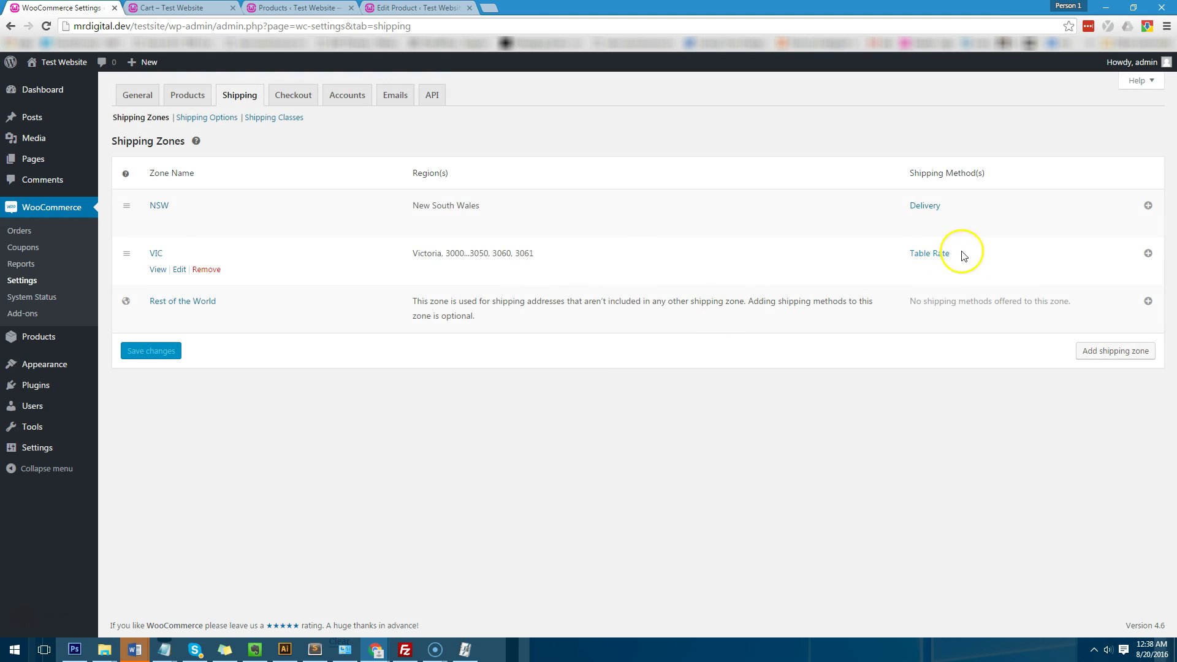
{"action": "left_click", "coordinate": [936, 256]}
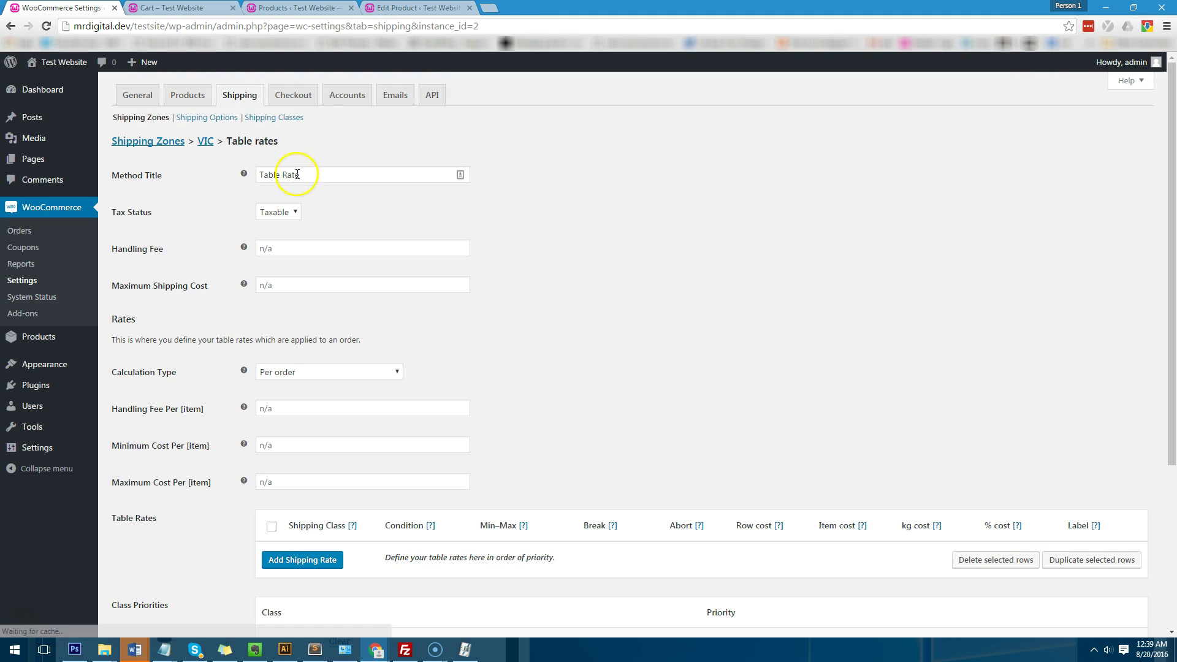
Step: Rename the table-rate method title to Courier
{"action": "triple_click", "coordinate": [310, 184]}
{"action": "type", "text": "Delivery"}
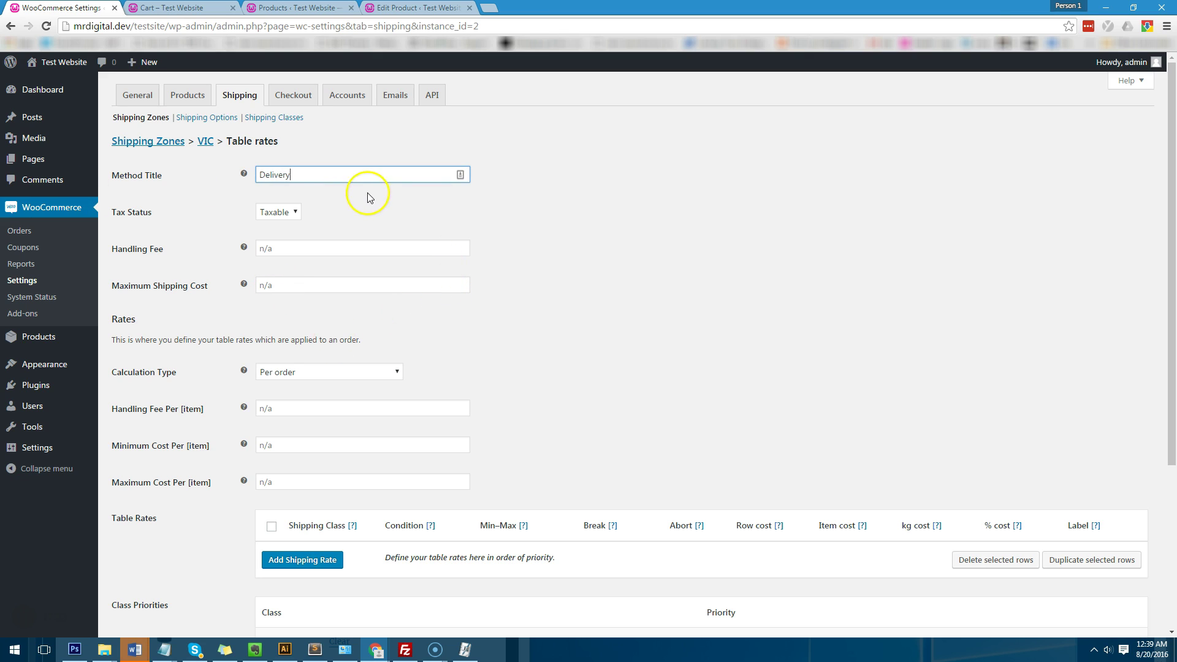
{"action": "triple_click", "coordinate": [302, 176]}
{"action": "type", "text": "Courier"}
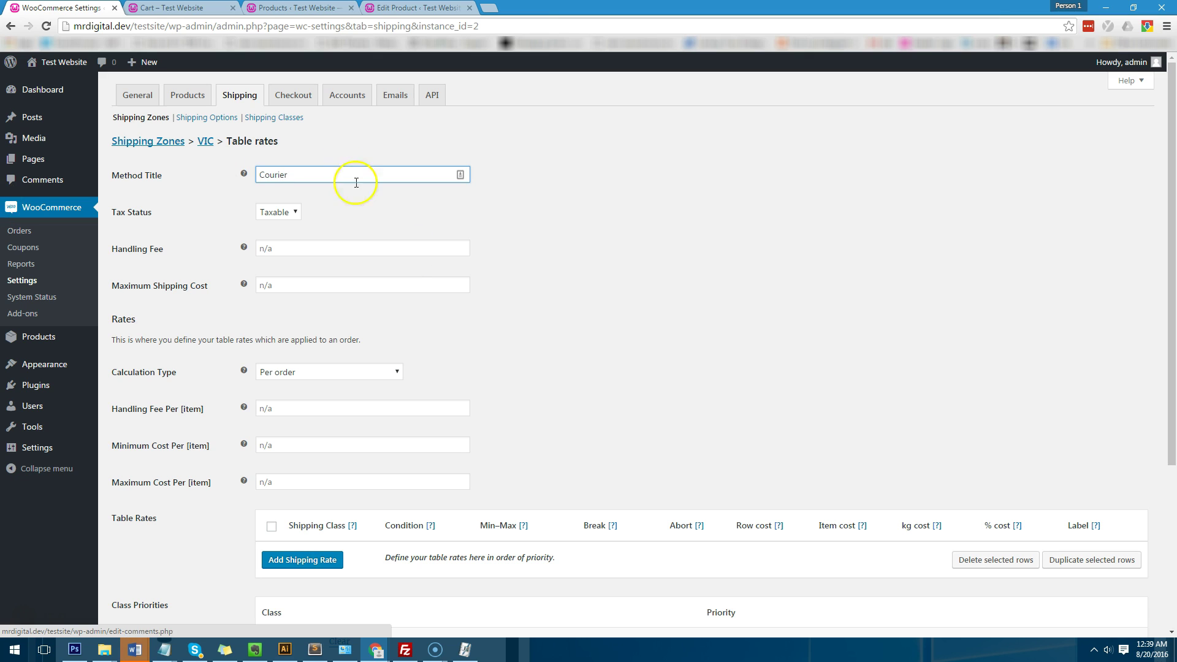
{"action": "scroll", "coordinate": [796, 321], "scroll_direction": "down", "scroll_amount": 2}
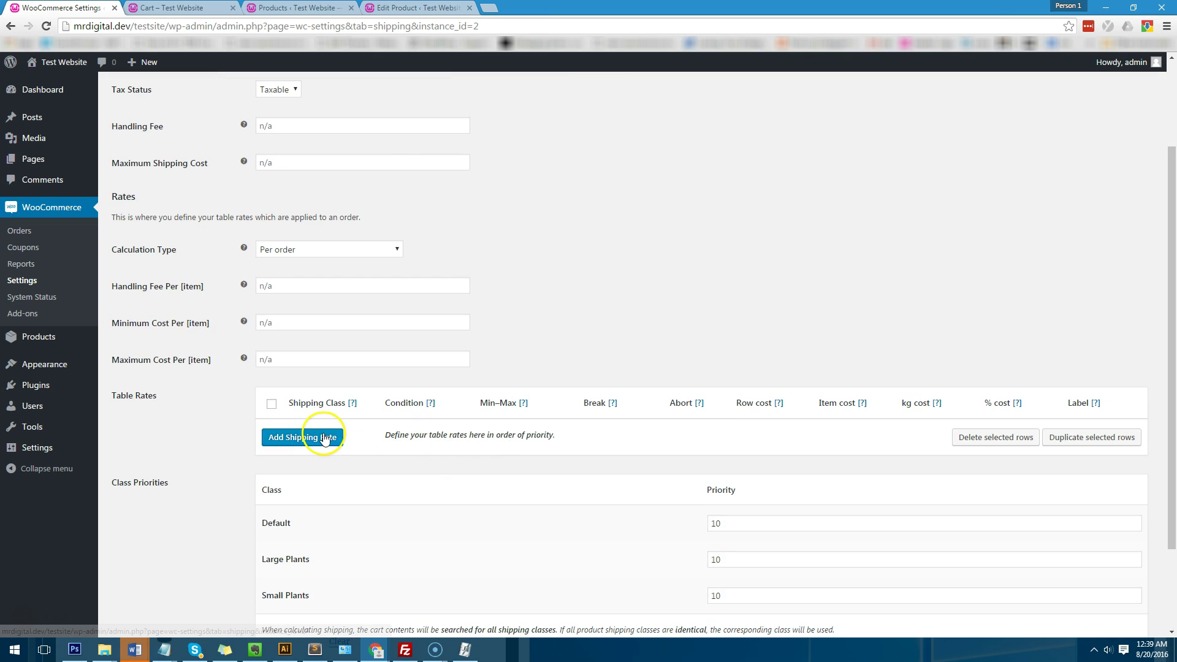
{"action": "scroll", "coordinate": [325, 440], "scroll_direction": "down", "scroll_amount": 2}
Step: Add a Large Plants rate row based on Price, maximum 500, cost 10
{"action": "left_click", "coordinate": [322, 325]}
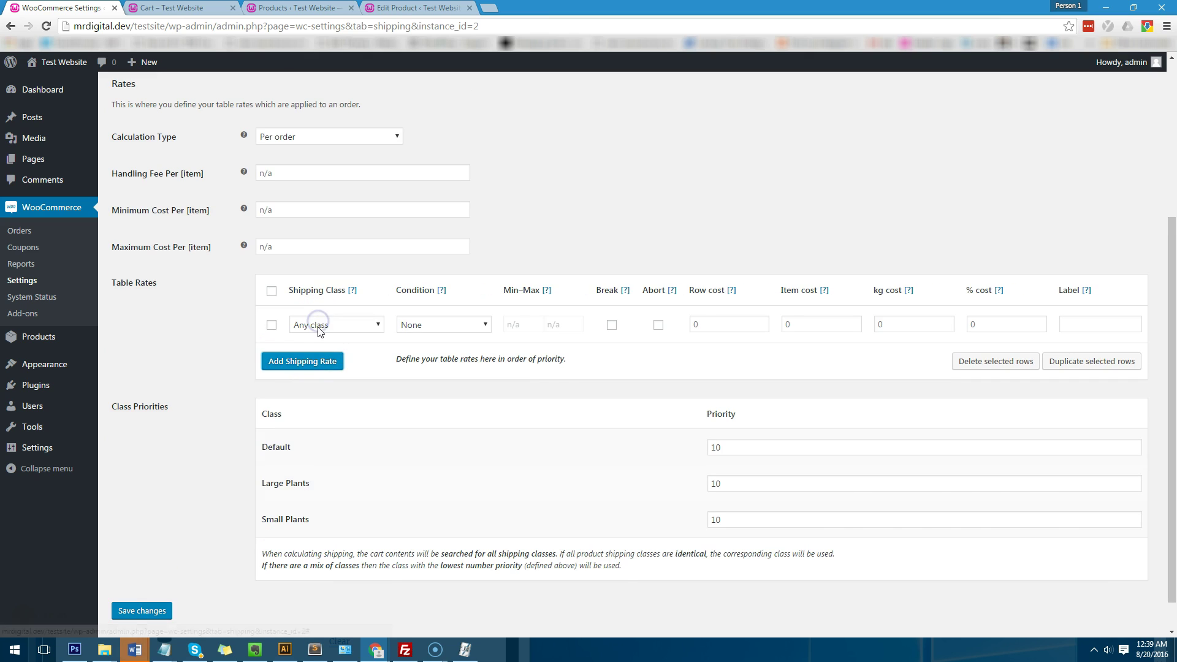
{"action": "left_click", "coordinate": [321, 326]}
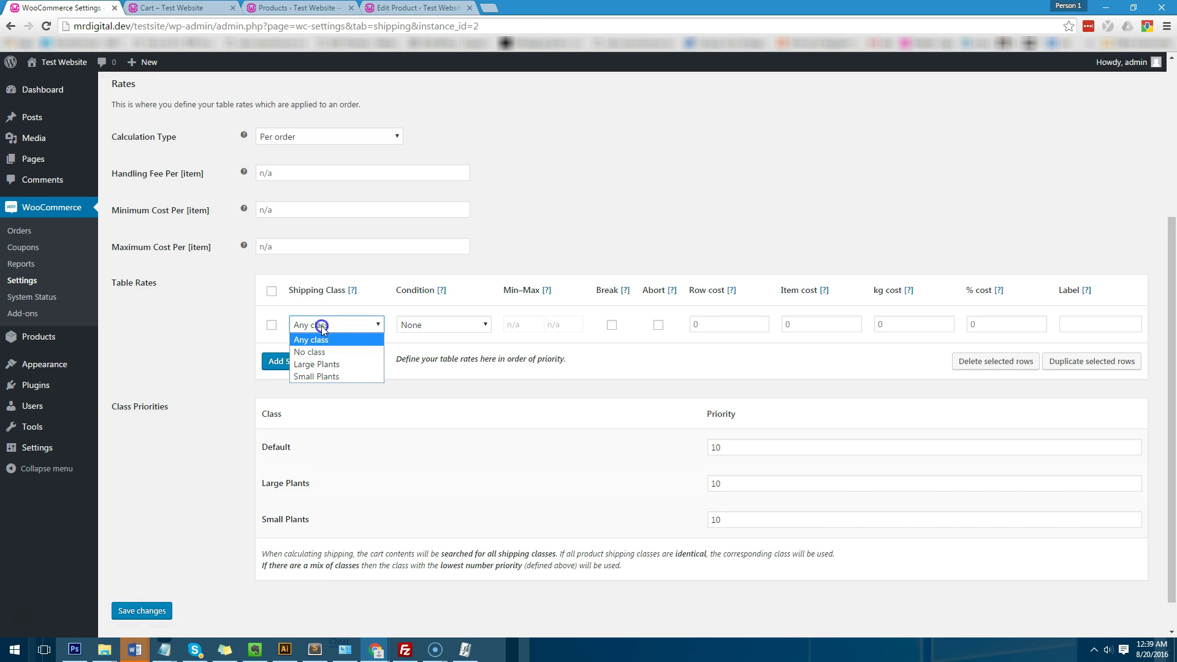
{"action": "left_click", "coordinate": [316, 366]}
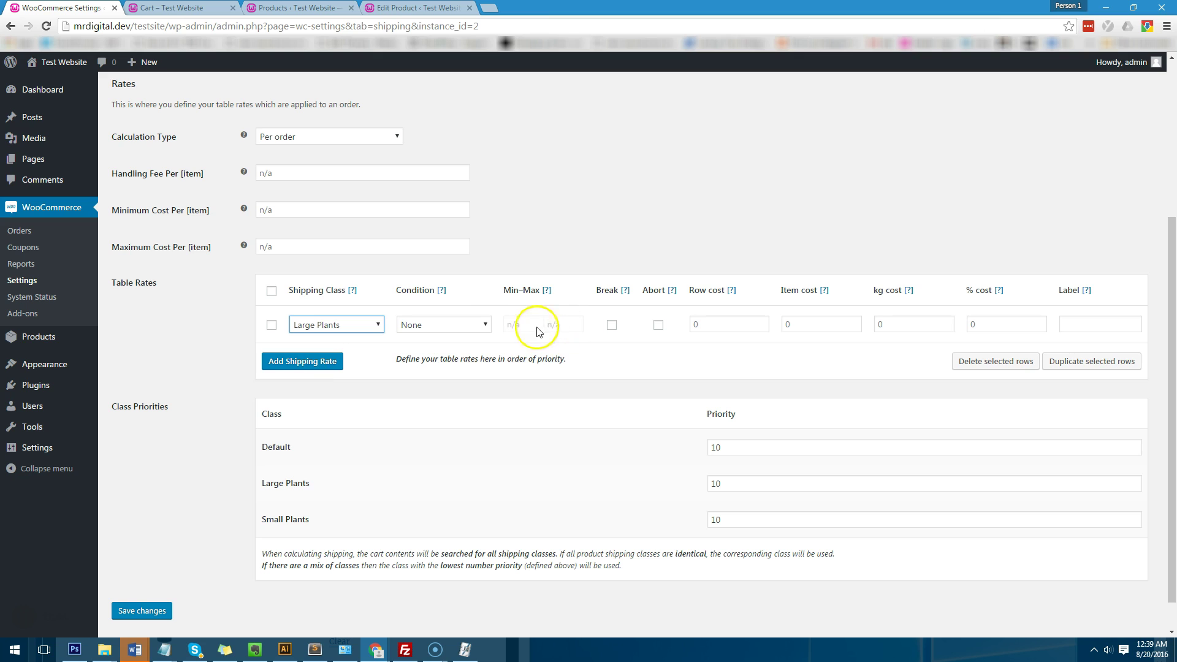
{"action": "left_click", "coordinate": [473, 323]}
{"action": "left_click", "coordinate": [447, 352]}
{"action": "left_click", "coordinate": [570, 324]}
{"action": "left_click", "coordinate": [512, 324]}
{"action": "key", "text": "BackSpace"}
{"action": "left_click", "coordinate": [560, 326]}
{"action": "type", "text": "500"}
{"action": "left_click", "coordinate": [736, 325]}
{"action": "type", "text": "10"}
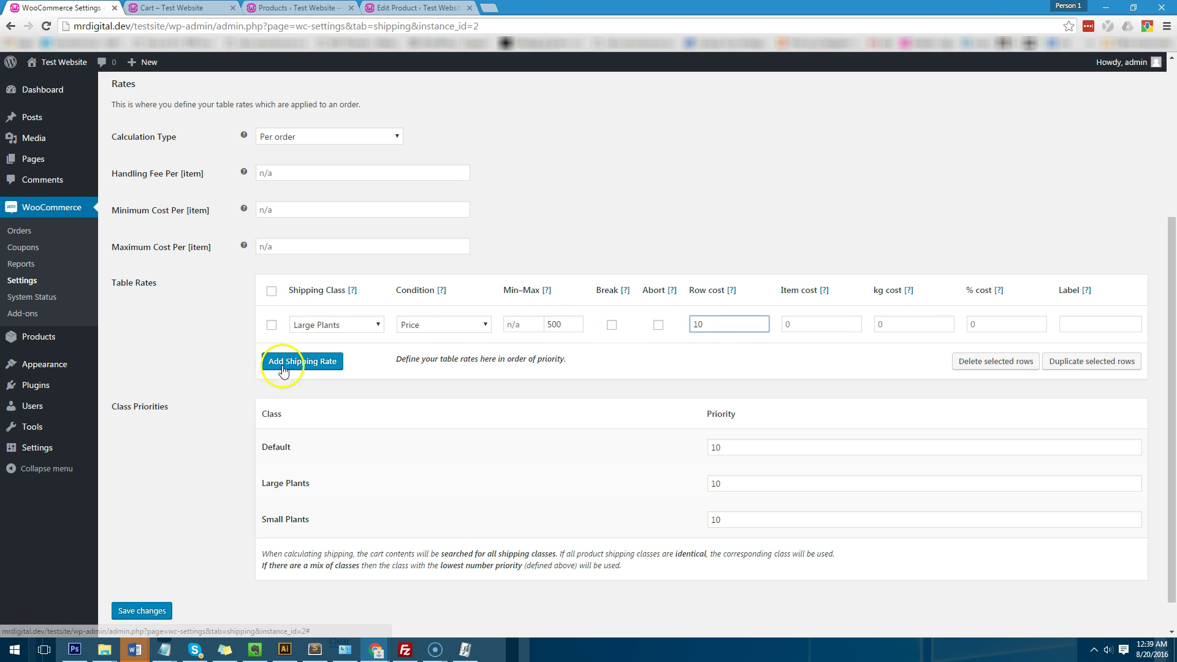
Step: Add a Small Plants rate row based on Price, maximum 500, cost 5, and save
{"action": "left_click", "coordinate": [293, 361]}
{"action": "left_click", "coordinate": [336, 362]}
{"action": "left_click", "coordinate": [333, 413]}
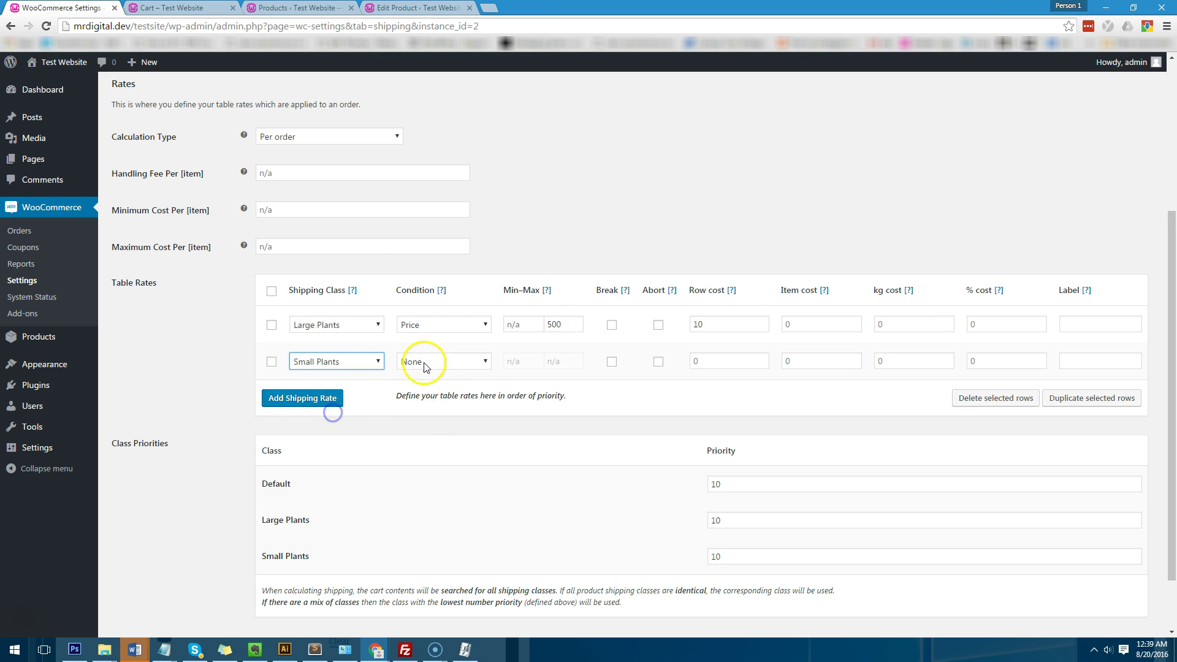
{"action": "left_click", "coordinate": [423, 362]}
{"action": "left_click", "coordinate": [432, 389]}
{"action": "left_click", "coordinate": [520, 366]}
{"action": "left_click", "coordinate": [564, 362]}
{"action": "type", "text": "500"}
{"action": "left_click", "coordinate": [713, 367]}
{"action": "type", "text": "5"}
{"action": "scroll", "coordinate": [657, 480], "scroll_direction": "down", "scroll_amount": 2}
{"action": "left_click", "coordinate": [148, 582]}
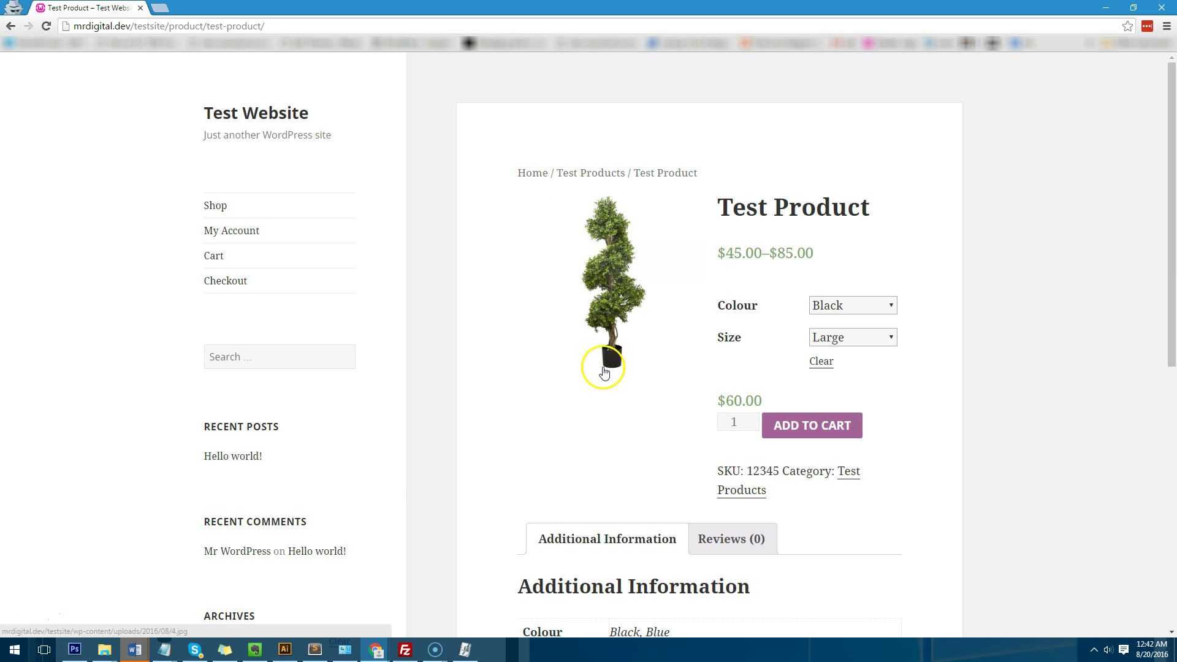
Step: Add Test Product and Test Product 2 to the cart and go to checkout
{"action": "scroll", "coordinate": [489, 321], "scroll_direction": "down", "scroll_amount": 5}
{"action": "scroll", "coordinate": [486, 342], "scroll_direction": "up", "scroll_amount": 5}
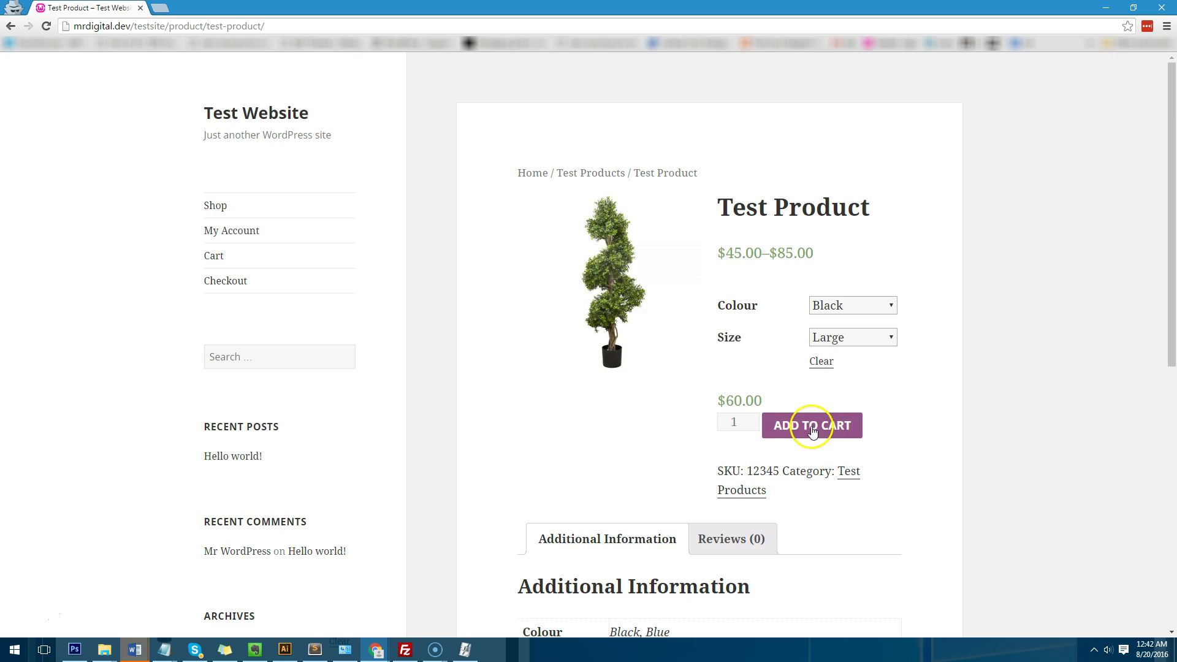
{"action": "left_click", "coordinate": [815, 424]}
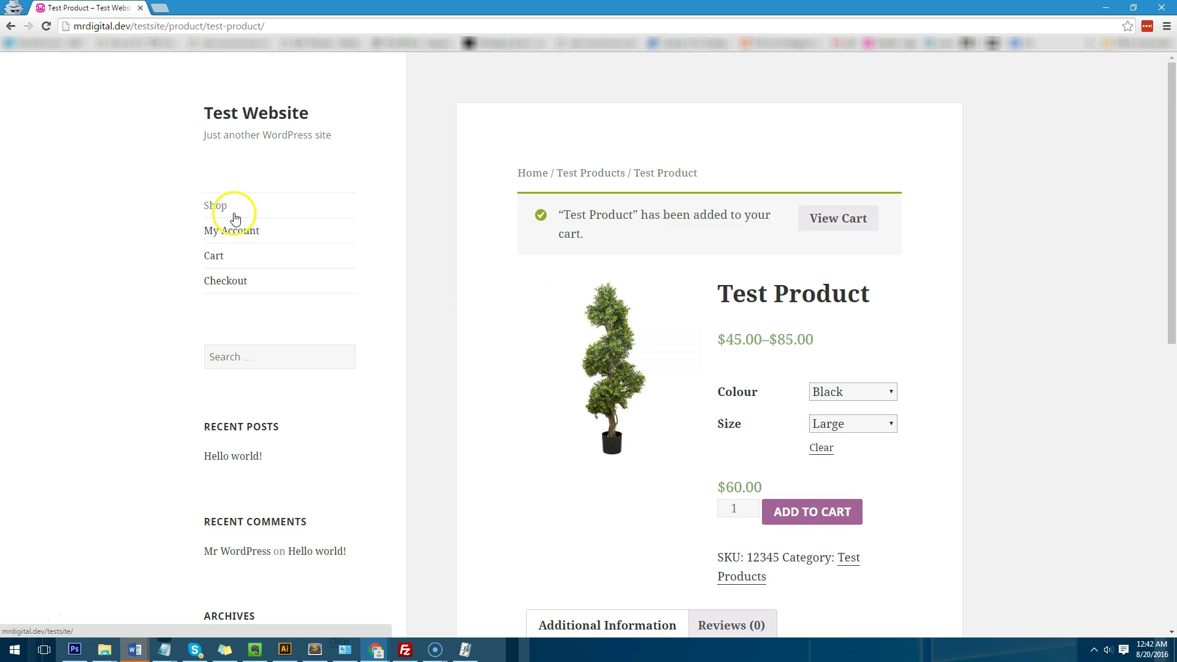
{"action": "left_click", "coordinate": [232, 208]}
{"action": "left_click", "coordinate": [663, 401]}
{"action": "left_click", "coordinate": [659, 417]}
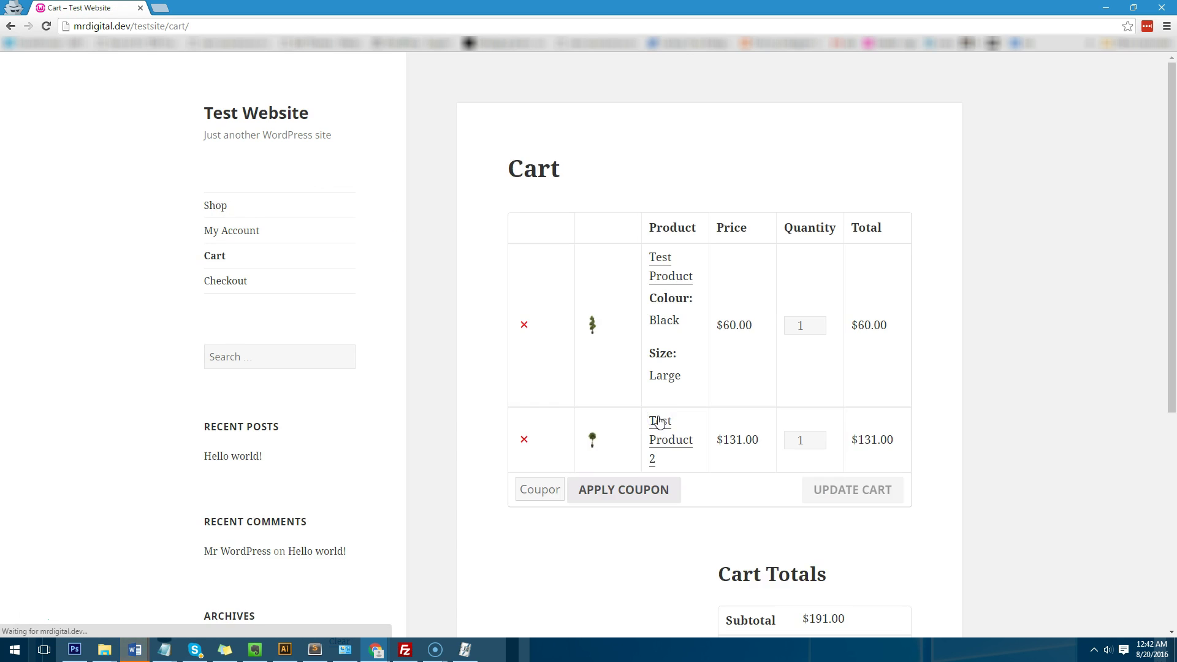
{"action": "scroll", "coordinate": [775, 321], "scroll_direction": "down", "scroll_amount": 5}
{"action": "left_click", "coordinate": [847, 423]}
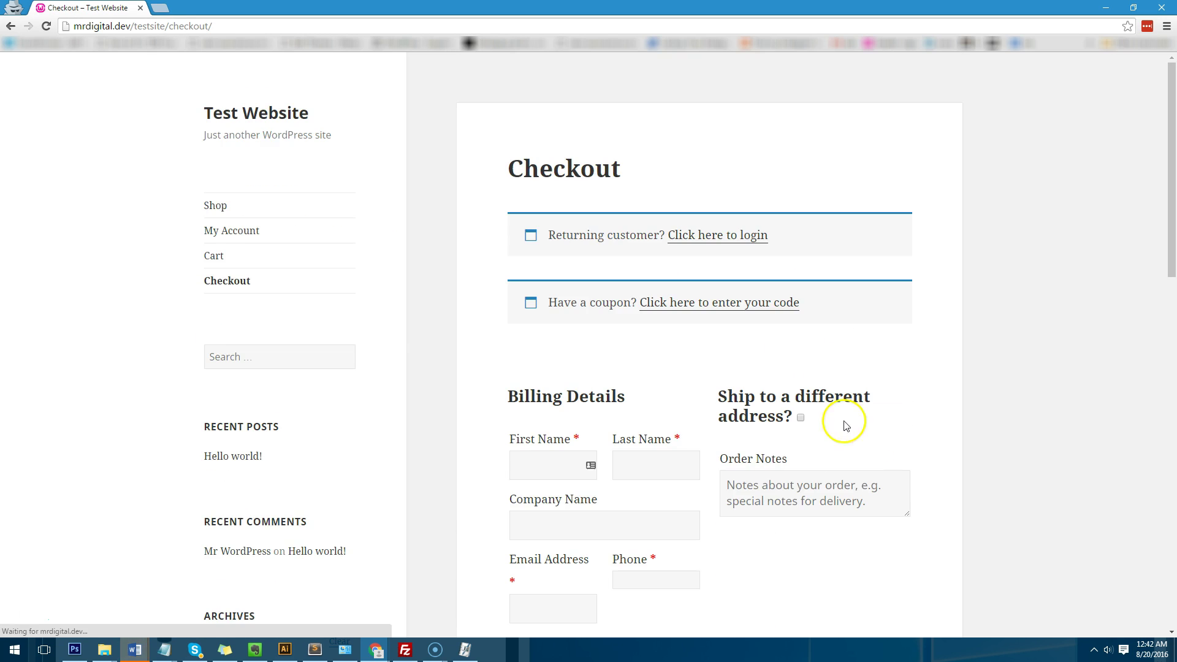
Step: Fill in the billing name, phone and street address using saved autofill details
{"action": "scroll", "coordinate": [838, 421], "scroll_direction": "down", "scroll_amount": 5}
{"action": "scroll", "coordinate": [613, 333], "scroll_direction": "up", "scroll_amount": 2}
{"action": "left_click", "coordinate": [542, 279]}
{"action": "type", "text": "Se"}
{"action": "key", "text": "Down"}
{"action": "key", "text": "Return"}
{"action": "type", "text": "3131"}
{"action": "scroll", "coordinate": [694, 429], "scroll_direction": "down", "scroll_amount": 5}
{"action": "left_click", "coordinate": [602, 232]}
{"action": "type", "text": "10 T"}
{"action": "key", "text": "Down"}
{"action": "key", "text": "Return"}
Step: Set the billing state to Victoria with postcode 3070 and check that no shipping appears
{"action": "left_click", "coordinate": [593, 386]}
{"action": "left_click", "coordinate": [588, 387]}
{"action": "type", "text": "vic"}
{"action": "key", "text": "Return"}
{"action": "left_click", "coordinate": [640, 399]}
{"action": "type", "text": "3070"}
{"action": "left_click", "coordinate": [803, 347]}
{"action": "scroll", "coordinate": [803, 348], "scroll_direction": "down", "scroll_amount": 5}
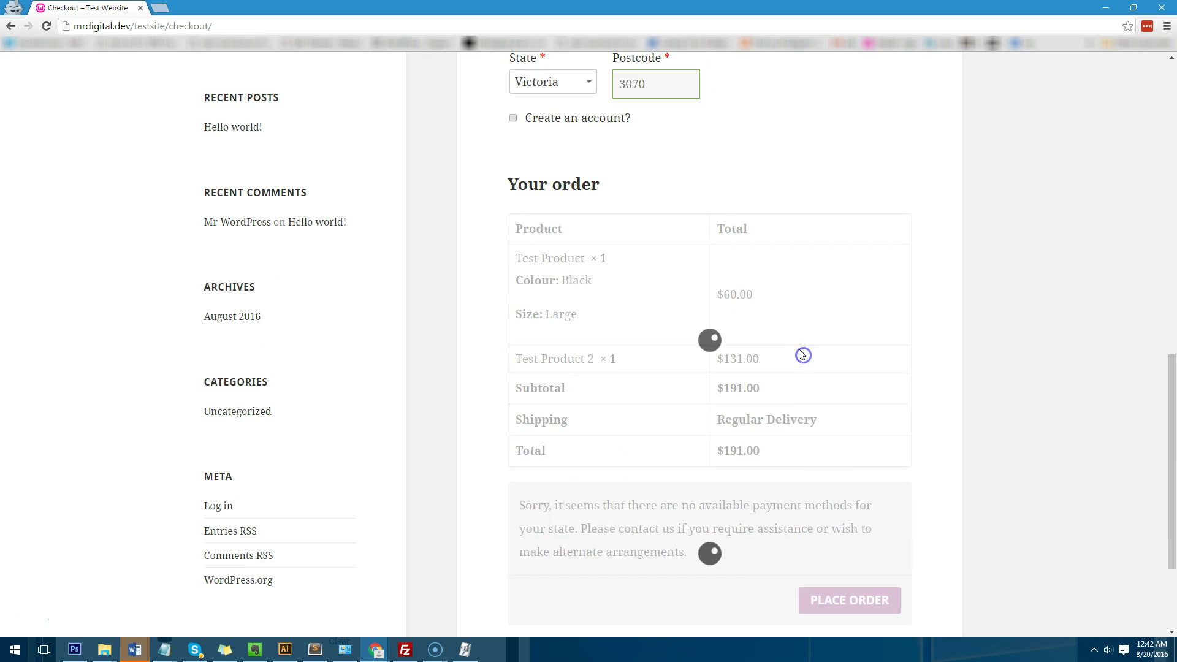
{"action": "scroll", "coordinate": [803, 348], "scroll_direction": "up", "scroll_amount": 6}
{"action": "scroll", "coordinate": [803, 348], "scroll_direction": "down", "scroll_amount": 7}
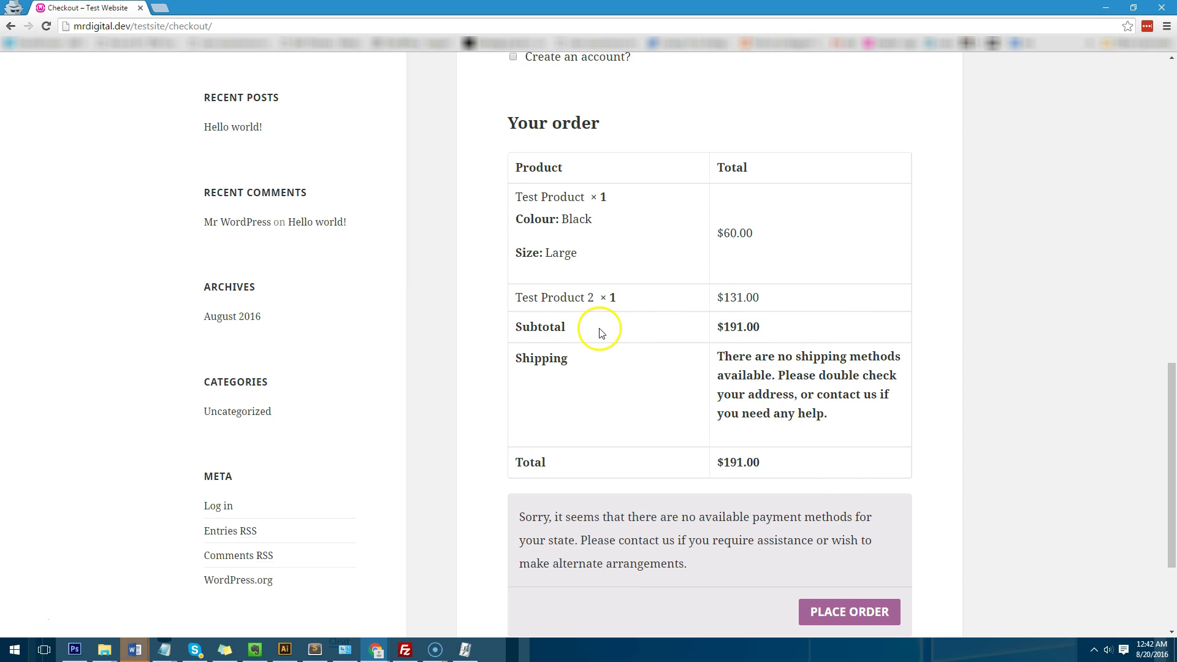
{"action": "scroll", "coordinate": [616, 366], "scroll_direction": "up", "scroll_amount": 5}
Step: Change the postcode to 3050 and confirm Courier shipping at $5.00
{"action": "double_click", "coordinate": [677, 340]}
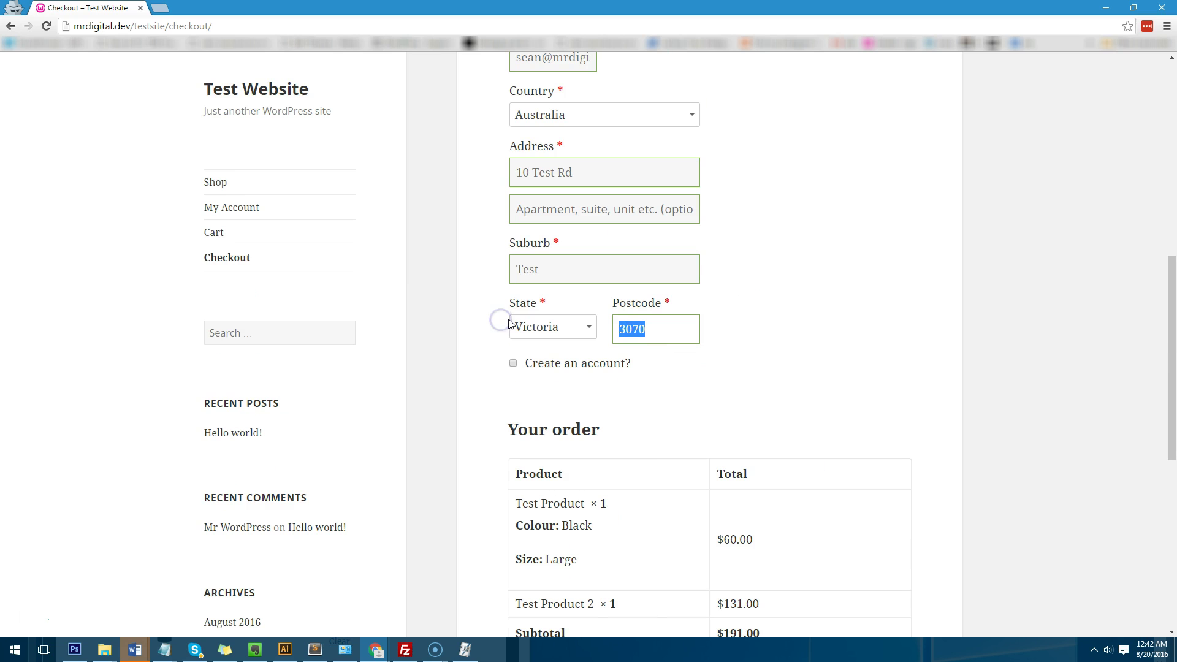
{"action": "type", "text": "3000"}
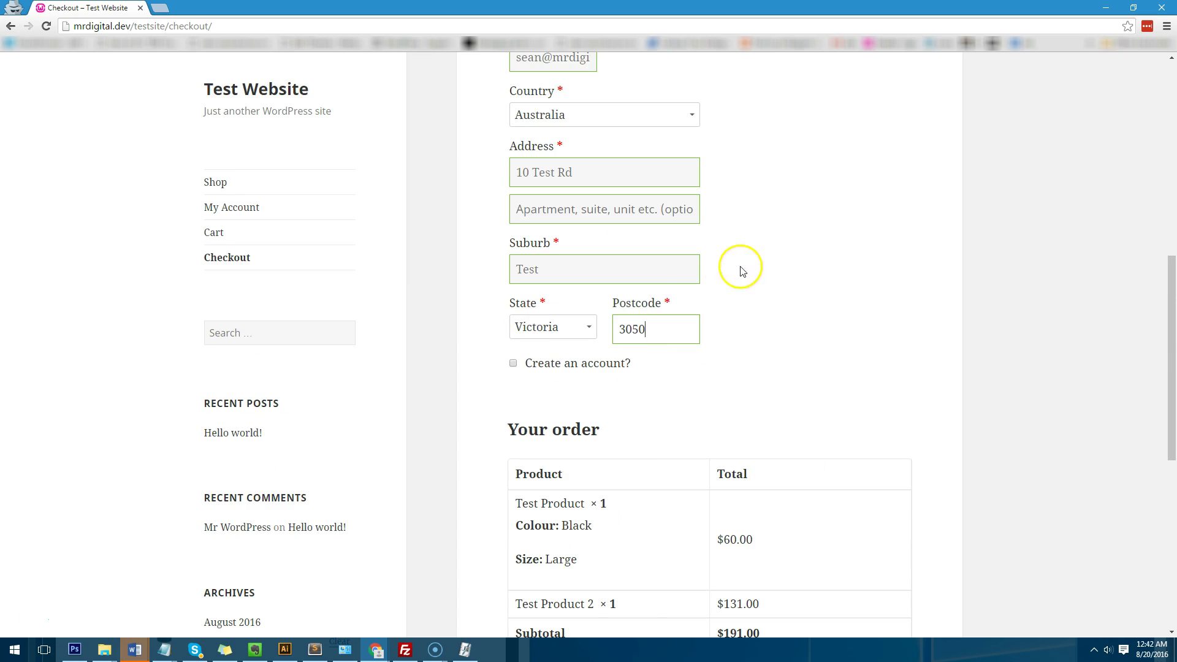
{"action": "left_click", "coordinate": [788, 244]}
{"action": "scroll", "coordinate": [791, 248], "scroll_direction": "down", "scroll_amount": 5}
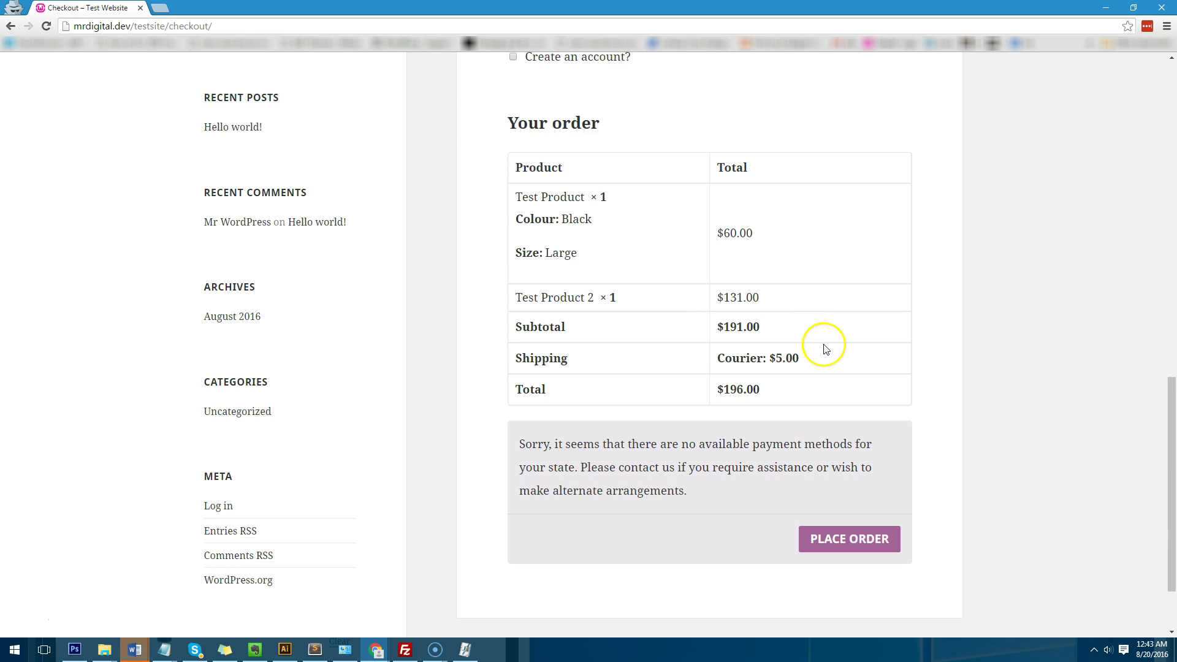
{"action": "key", "text": "alt+Tab"}
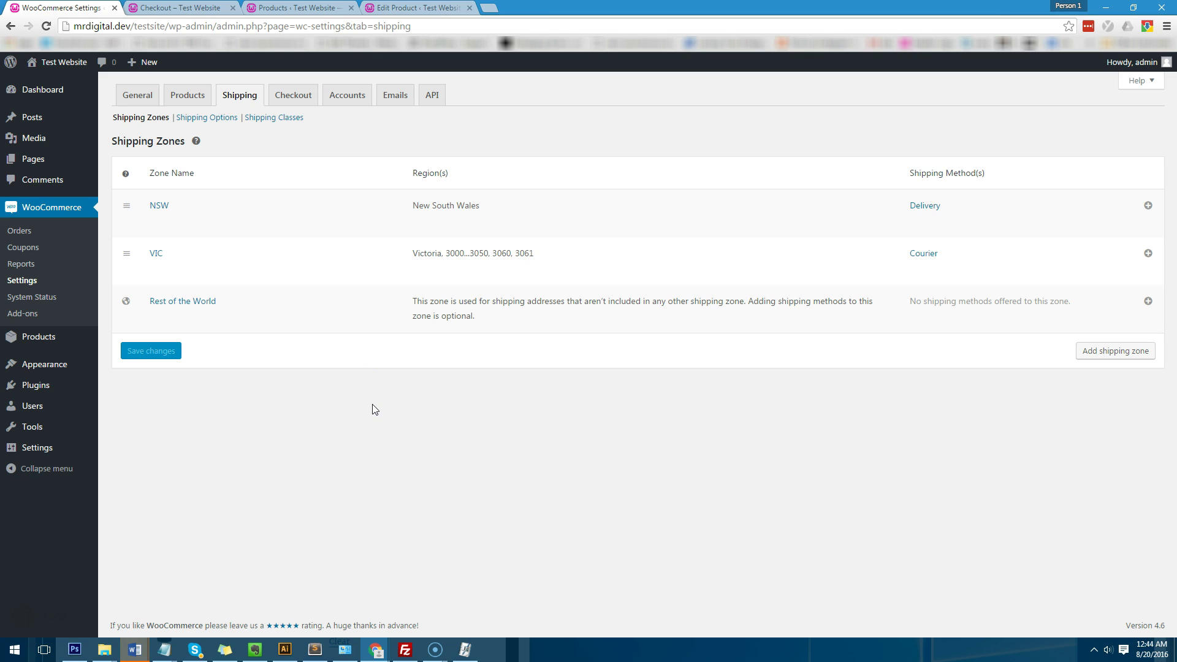
{"action": "left_click", "coordinate": [410, 380]}
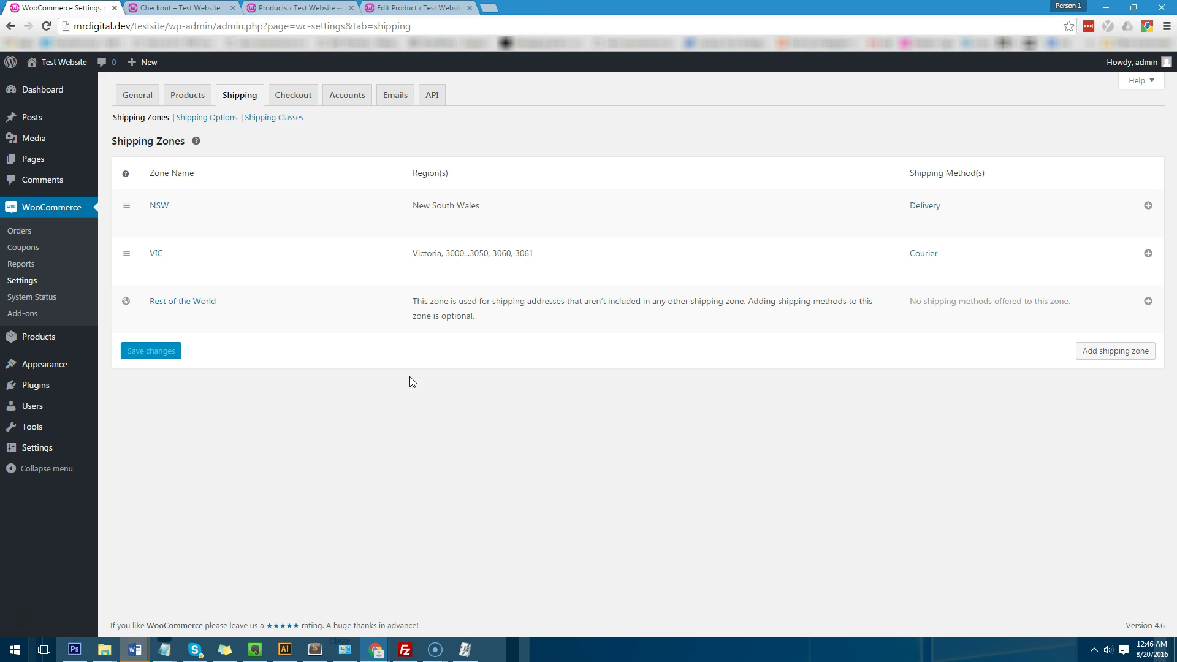